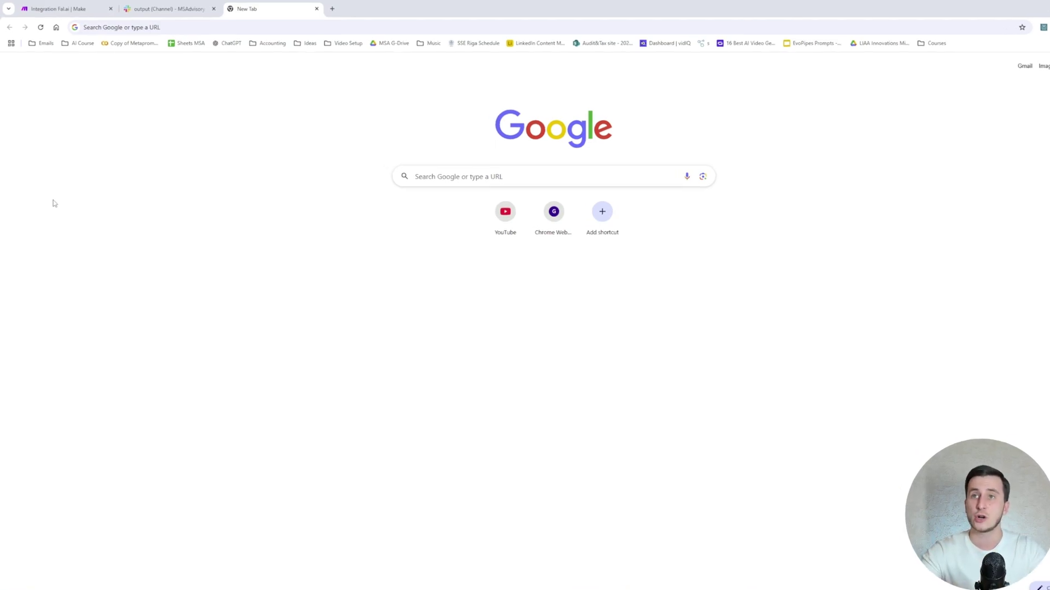
Go to fal.ai and sign in with GitHub
{"action": "left_click", "coordinate": [240, 27]}
{"action": "type", "text": "fal.ai"}
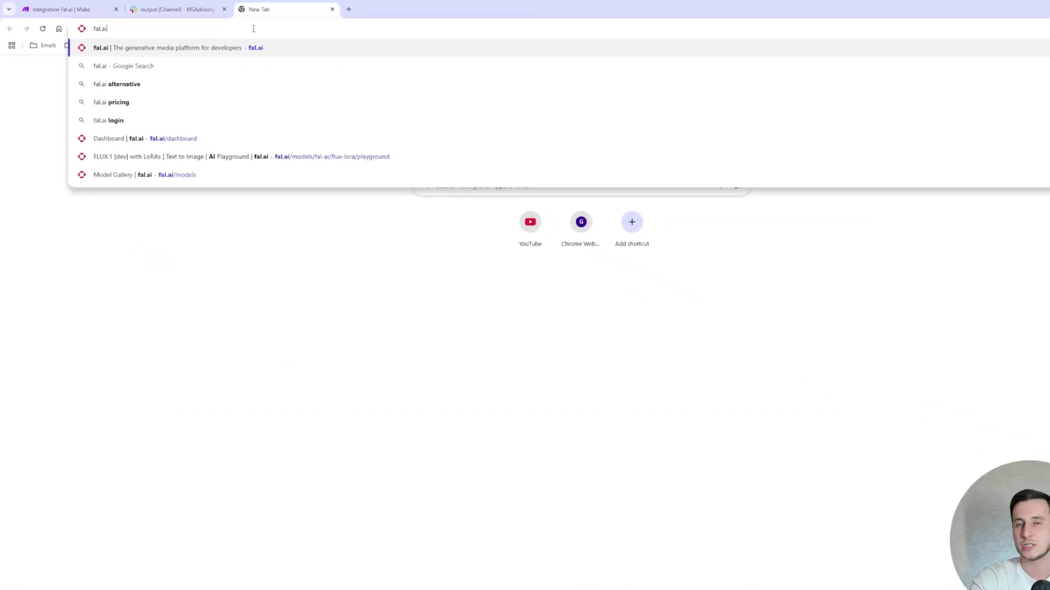
{"action": "key", "text": "Return"}
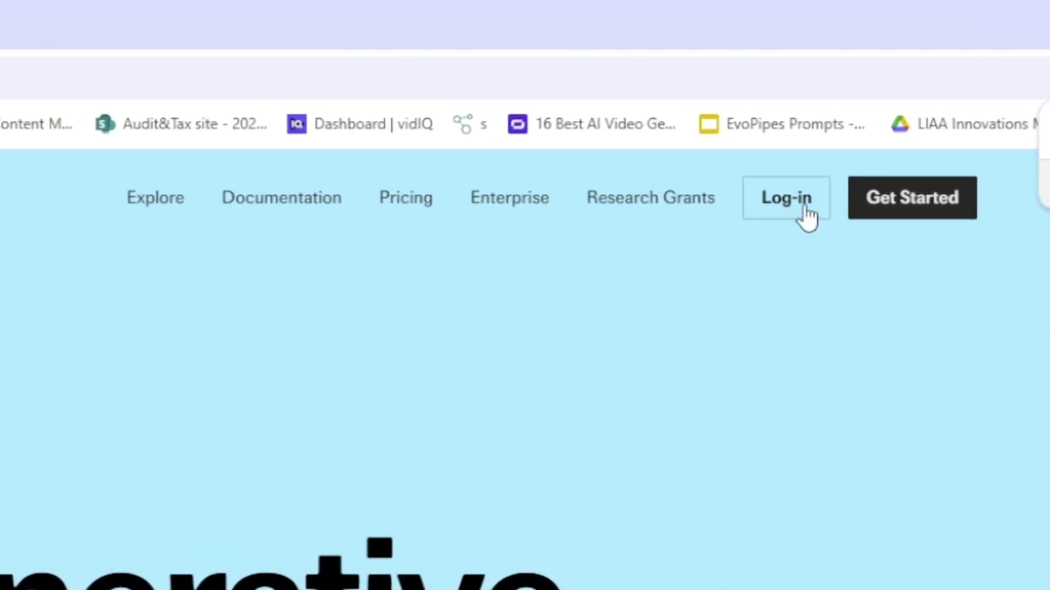
{"action": "left_click", "coordinate": [804, 211]}
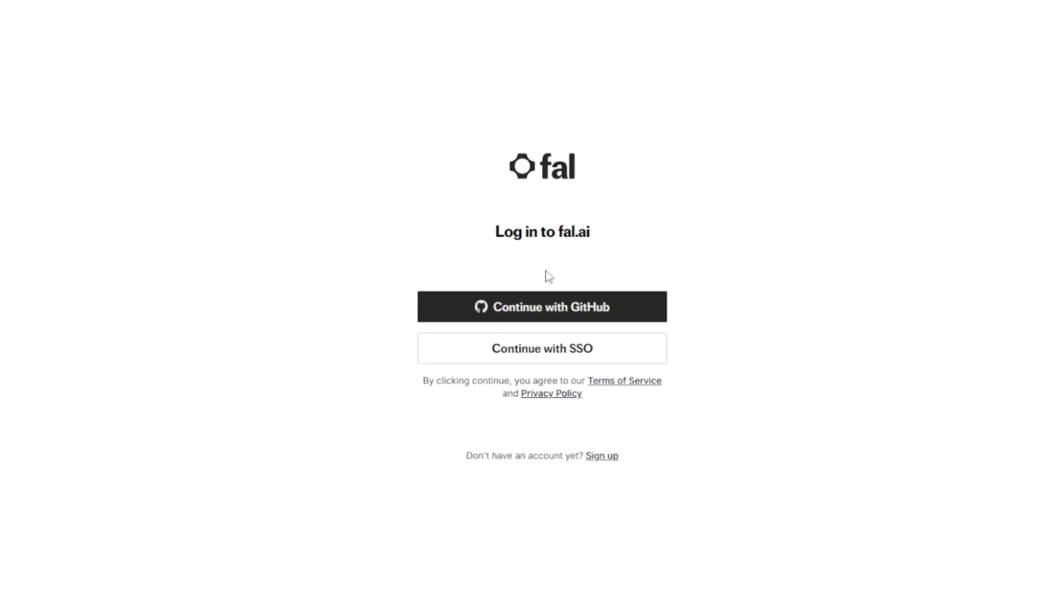
{"action": "left_click", "coordinate": [550, 309]}
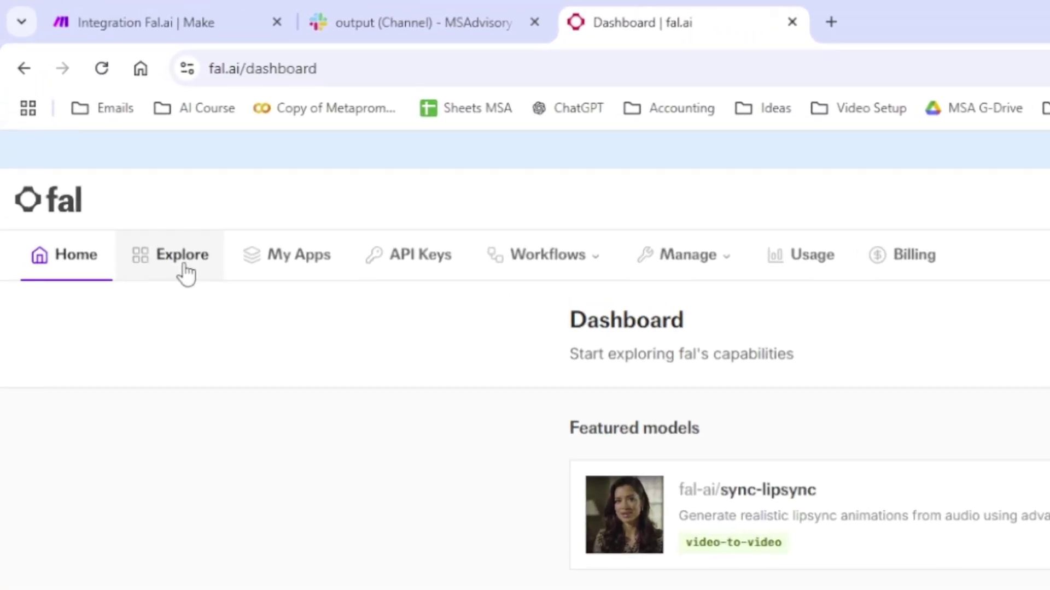
Filter the Model Gallery to Training models and open flux-lora-portrait-trainer
{"action": "left_click", "coordinate": [185, 268]}
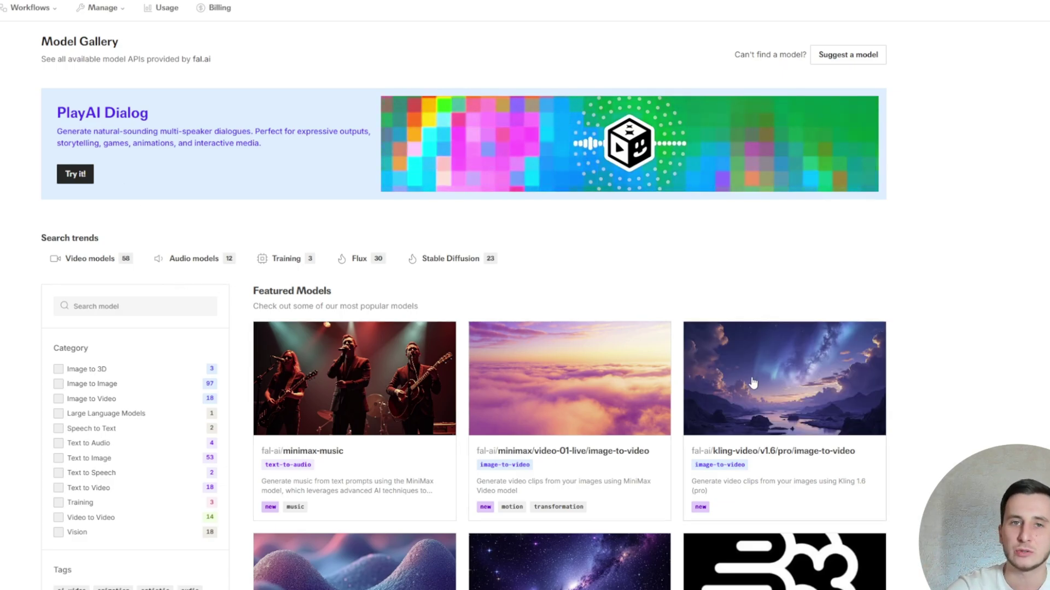
{"action": "scroll", "coordinate": [753, 383], "scroll_direction": "down", "scroll_amount": 4}
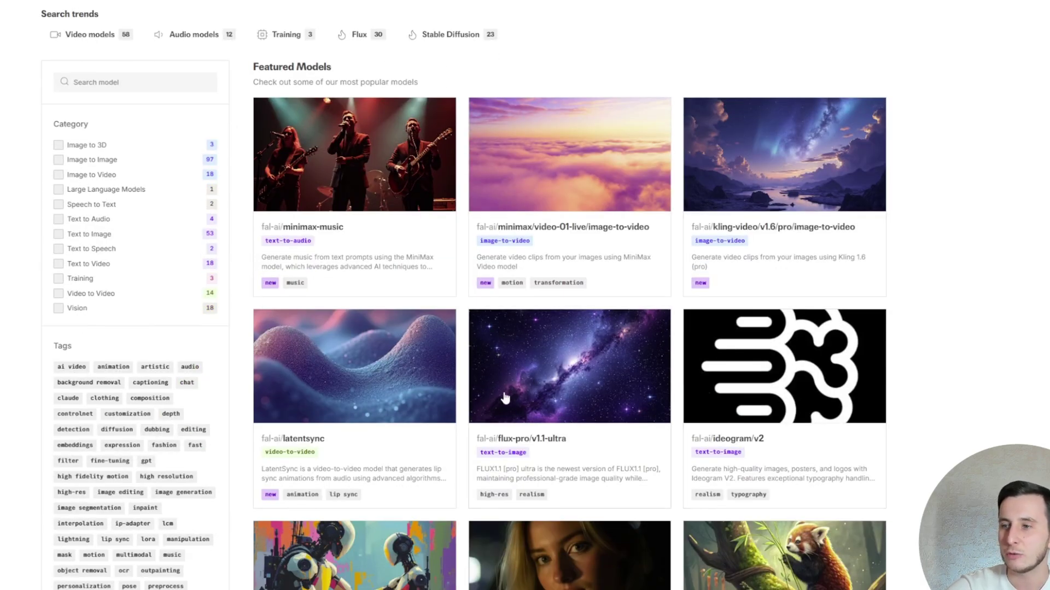
{"action": "scroll", "coordinate": [505, 393], "scroll_direction": "down", "scroll_amount": 2}
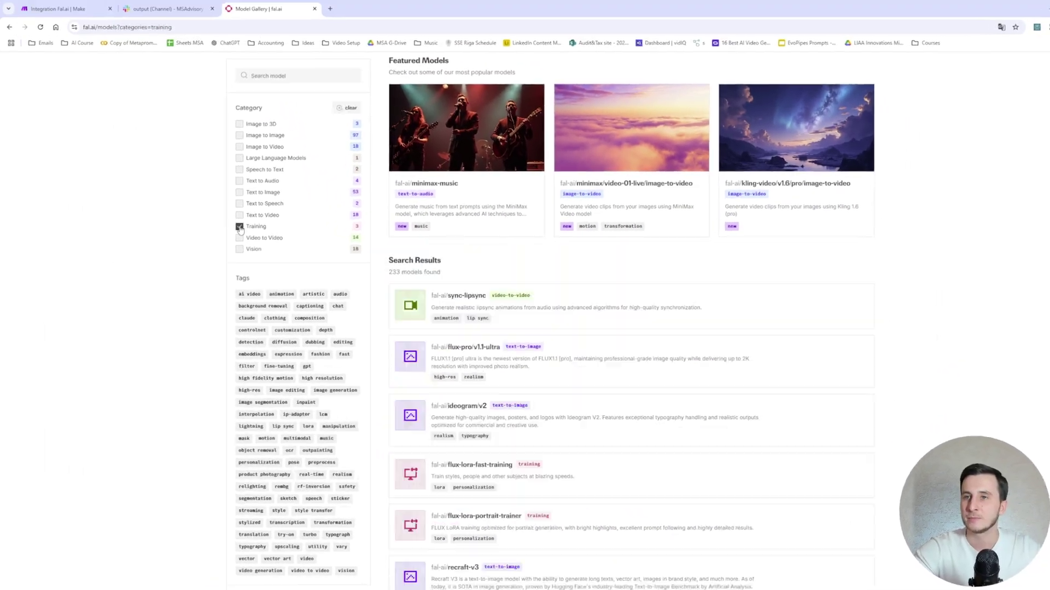
{"action": "left_click", "coordinate": [237, 227]}
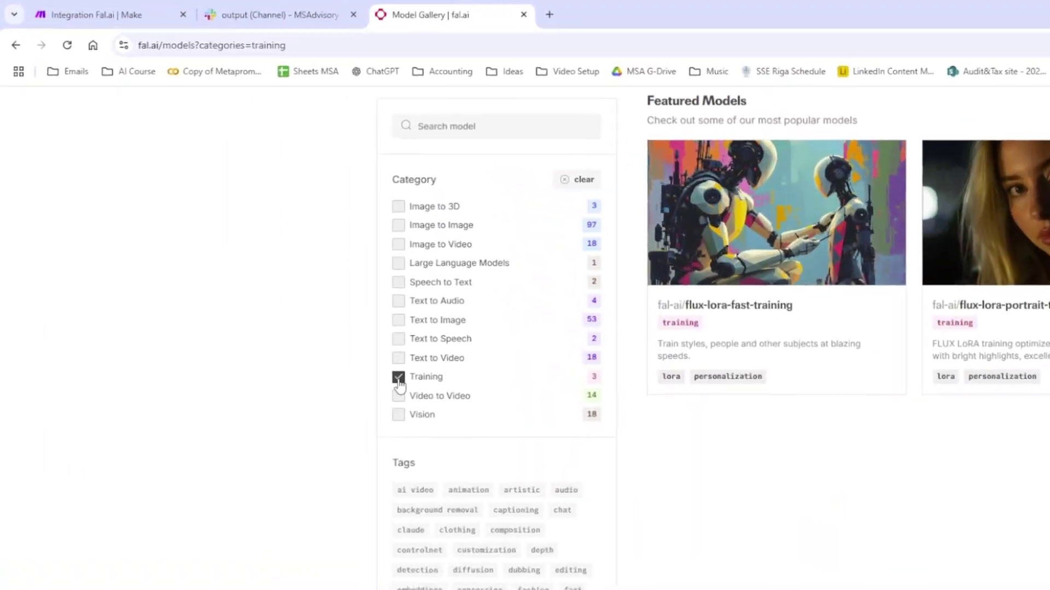
{"action": "scroll", "coordinate": [407, 391], "scroll_direction": "up", "scroll_amount": 5}
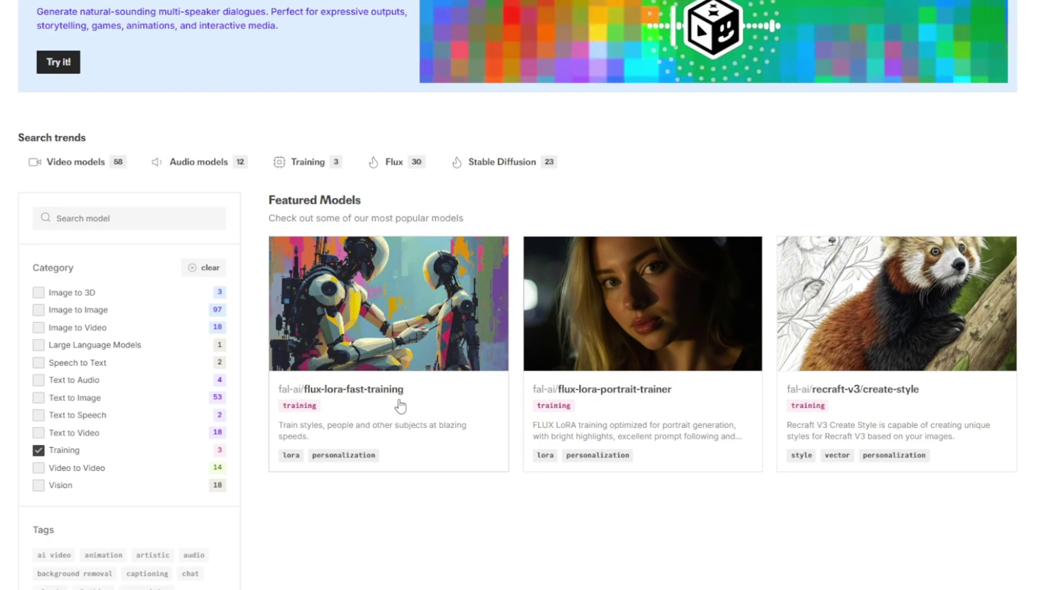
{"action": "left_click", "coordinate": [626, 396]}
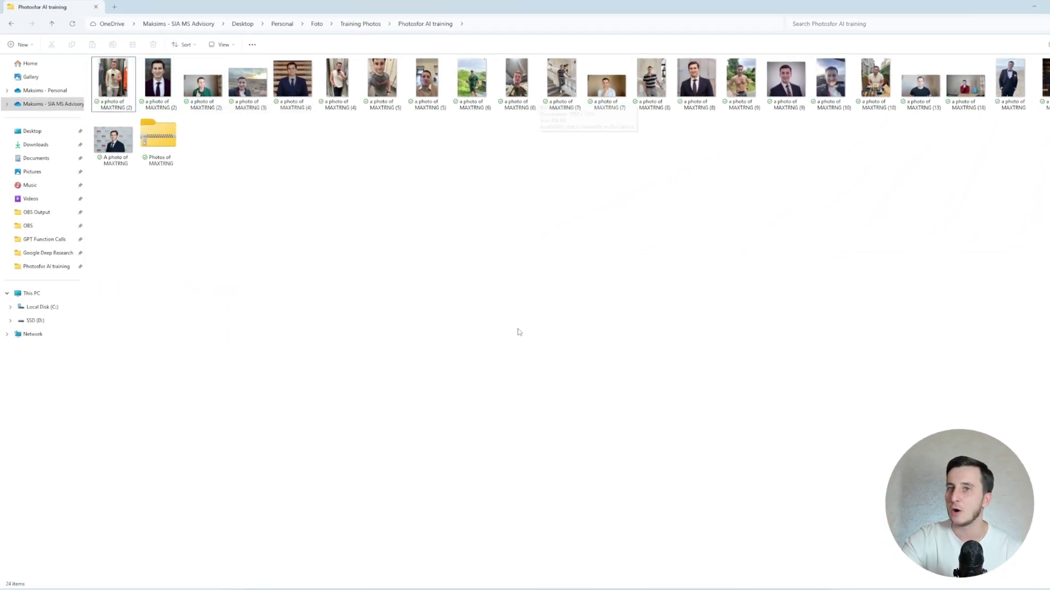
Select the training photos in the File Explorer folder
{"action": "left_click_drag", "start_coordinate": [94, 192], "coordinate": [1044, 55]}
{"action": "left_click", "coordinate": [454, 424]}
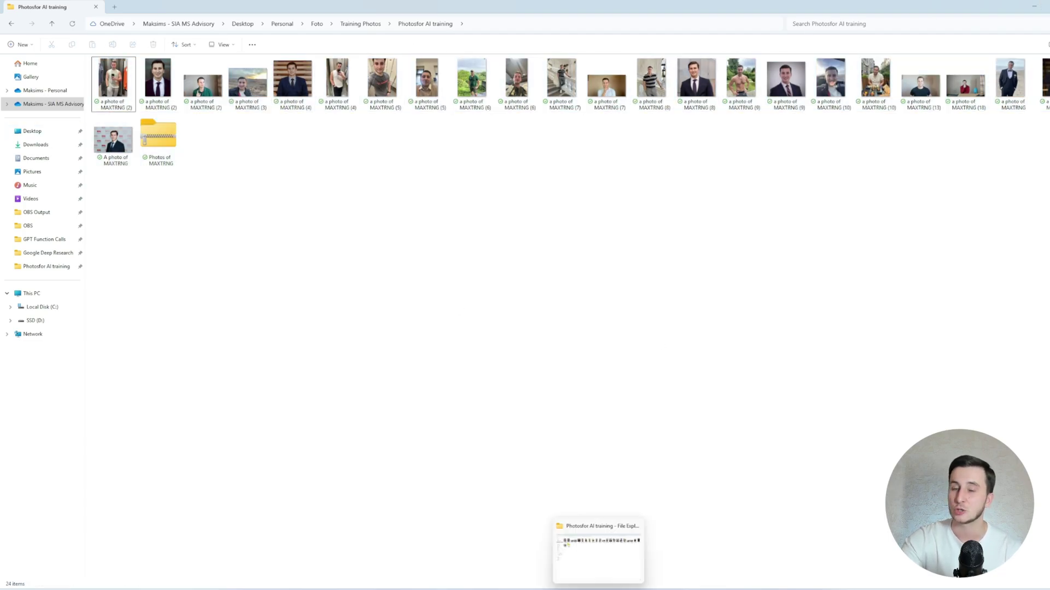
{"action": "mouse_move", "coordinate": [617, 589]}
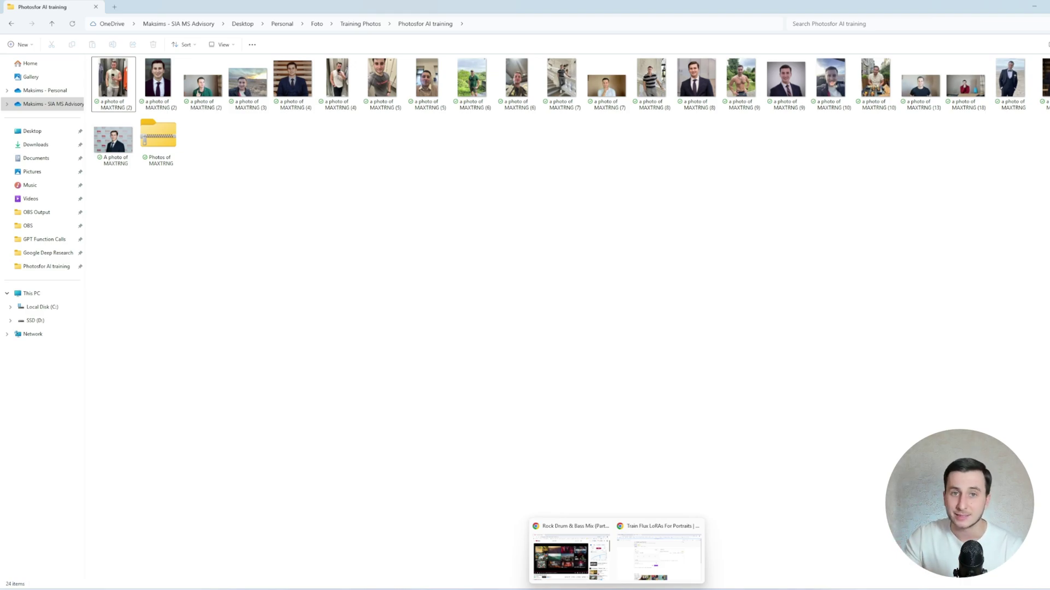
{"action": "left_click", "coordinate": [113, 82]}
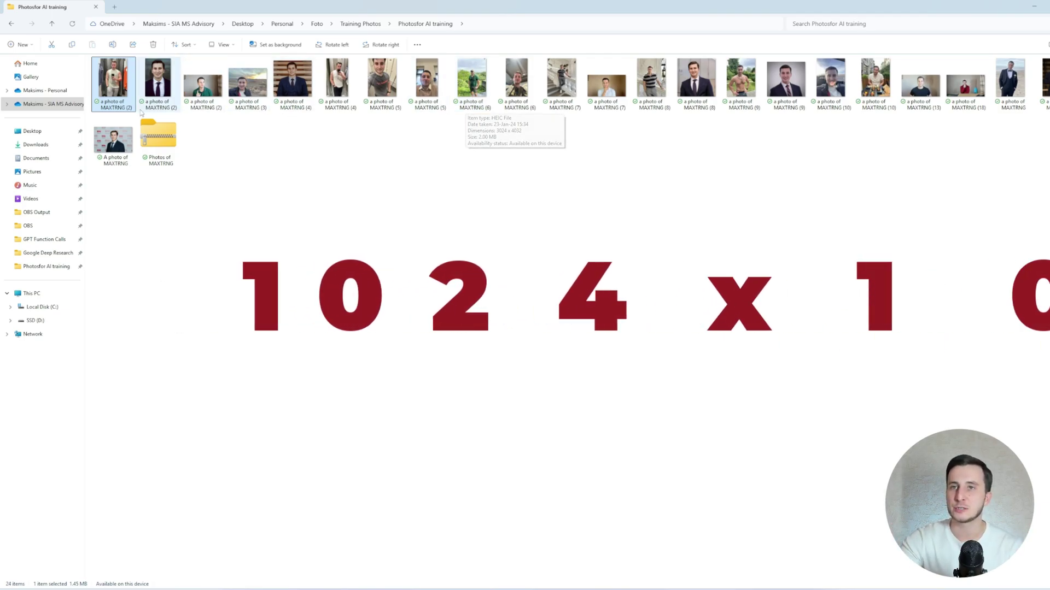
{"action": "left_click_drag", "start_coordinate": [124, 207], "coordinate": [496, 140]}
{"action": "left_click", "coordinate": [113, 139]}
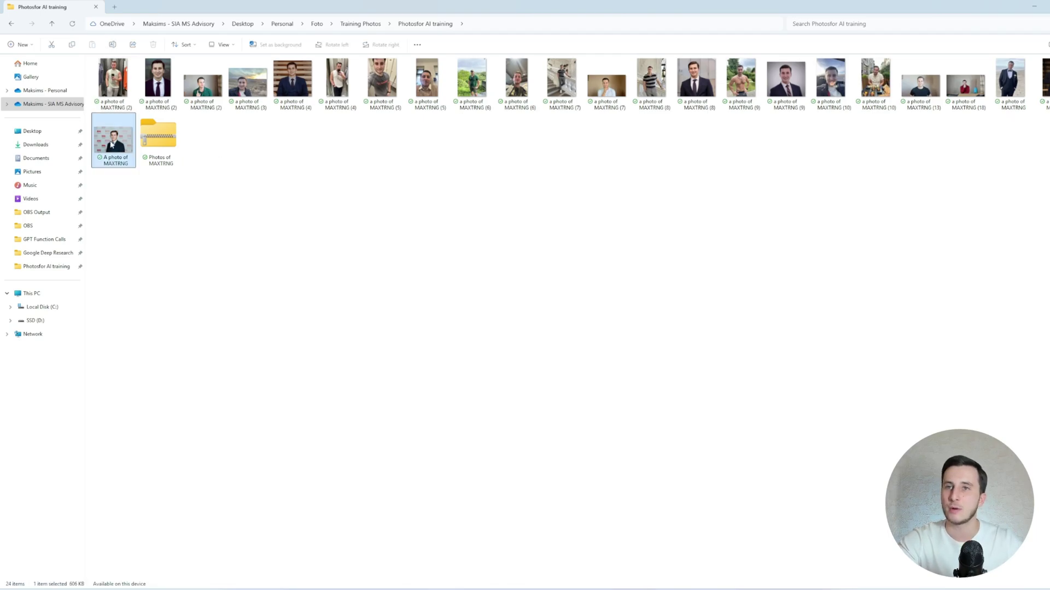
Compress every photo into the ZIP 'Photos of MAXTRNG' and return to the trainer page
{"action": "key", "text": "ctrl+a"}
{"action": "right_click", "coordinate": [115, 94]}
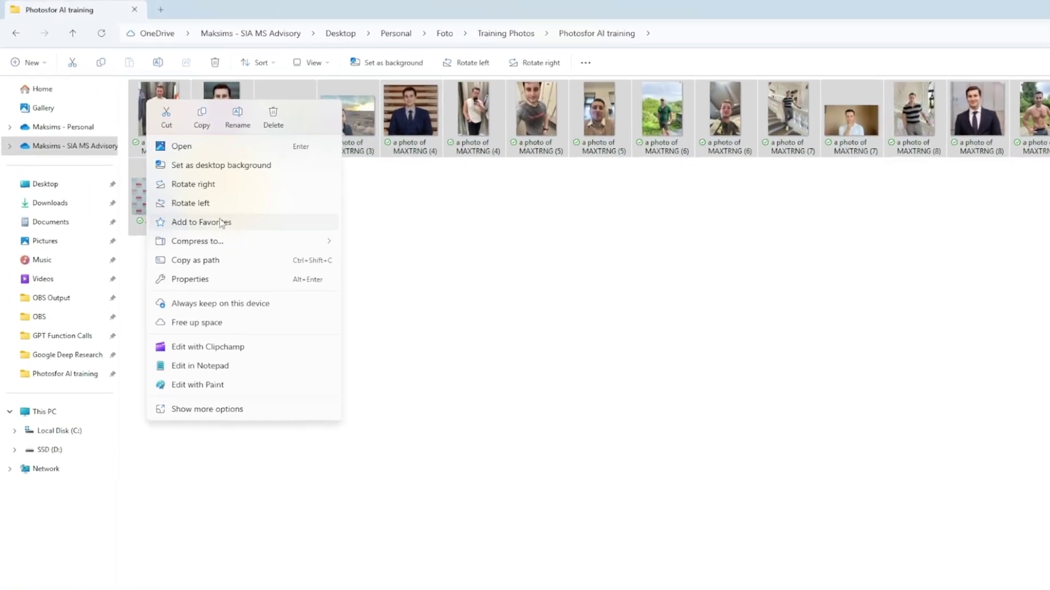
{"action": "mouse_move", "coordinate": [326, 323]}
{"action": "left_click", "coordinate": [492, 322]}
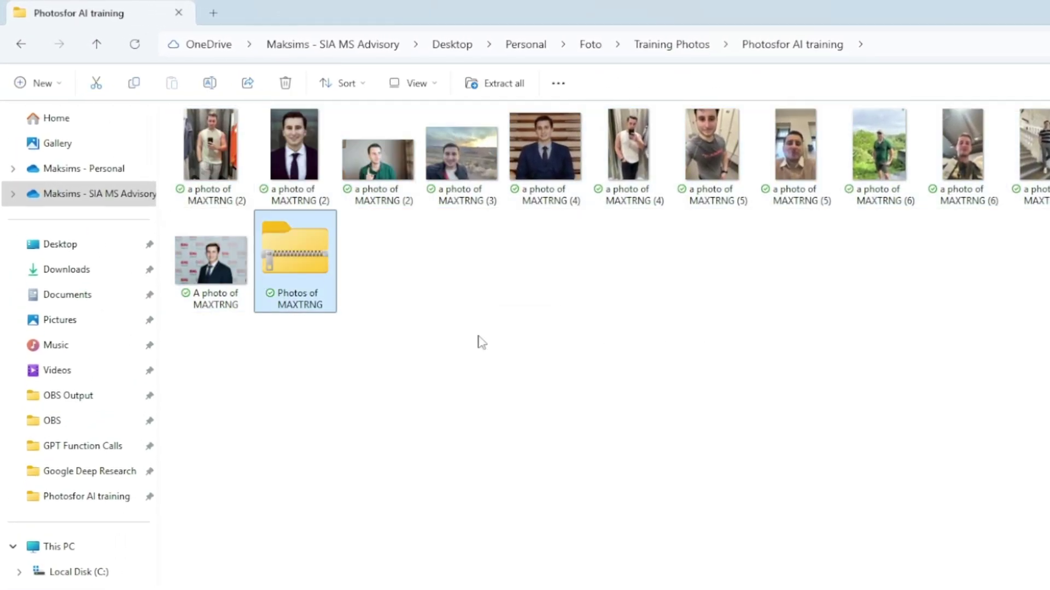
{"action": "left_click", "coordinate": [585, 569]}
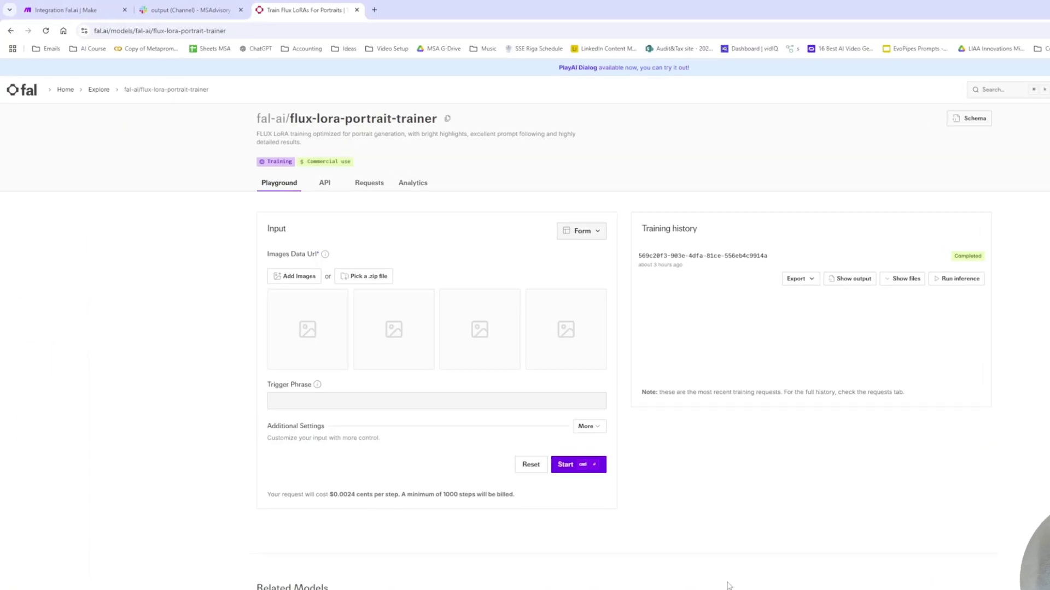
Load Photos of MAXTRNG.zip, set trigger phrase MAXTRNG, and start training with 2500 steps
{"action": "left_click", "coordinate": [450, 345]}
{"action": "double_click", "coordinate": [210, 99]}
{"action": "left_click", "coordinate": [402, 403]}
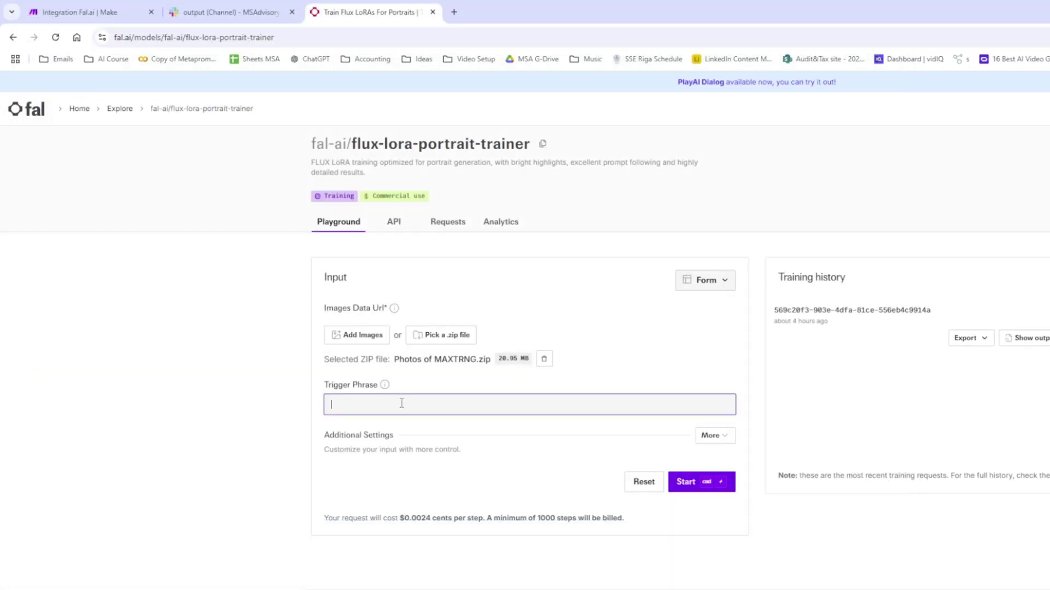
{"action": "type", "text": "MAXTRNG"}
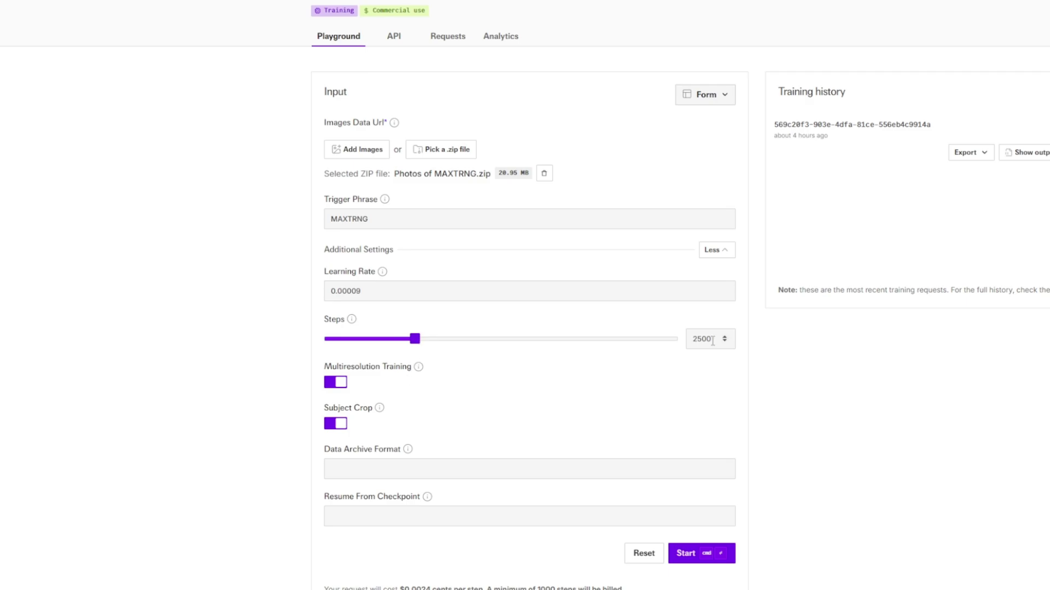
{"action": "scroll", "coordinate": [375, 403], "scroll_direction": "down", "scroll_amount": 3}
{"action": "scroll", "coordinate": [843, 251], "scroll_direction": "up", "scroll_amount": 3}
{"action": "key", "text": "super+Return"}
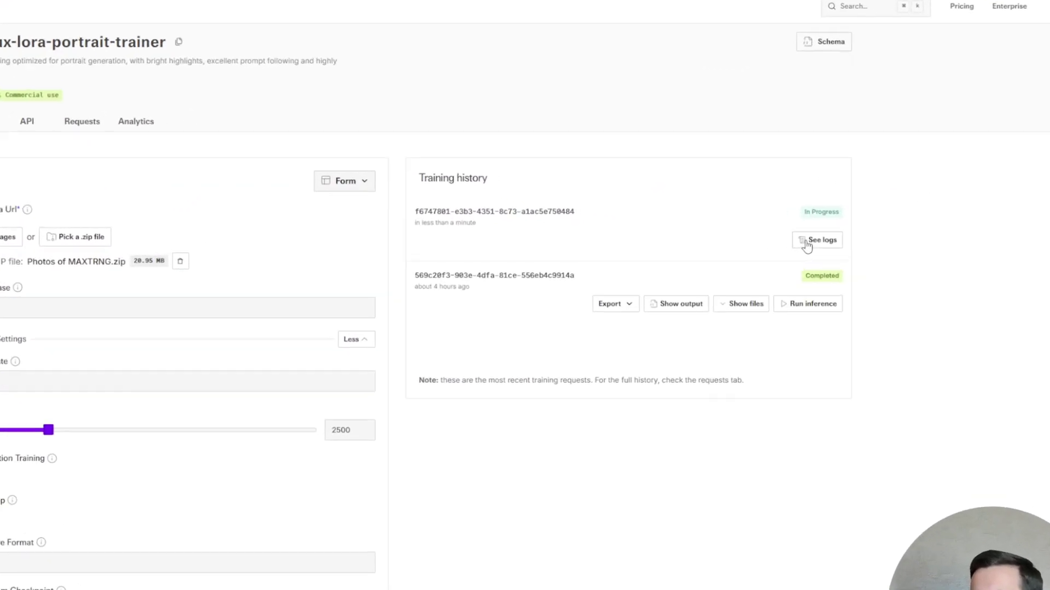
Follow the MAXTRNG training logs until the run shows Completed
{"action": "left_click", "coordinate": [804, 245]}
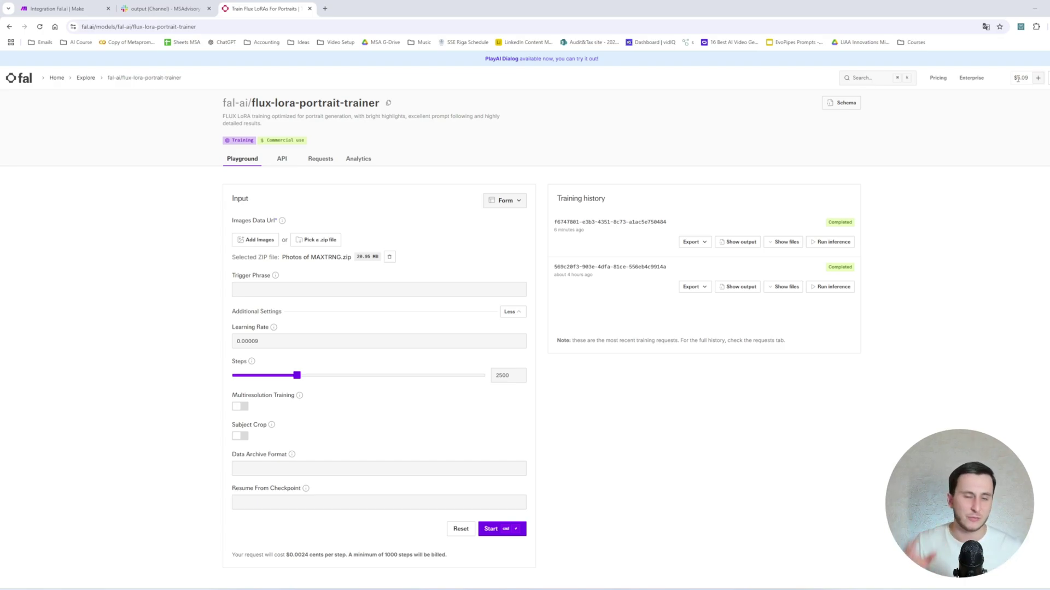
{"action": "triple_click", "coordinate": [461, 559]}
{"action": "left_click", "coordinate": [462, 562]}
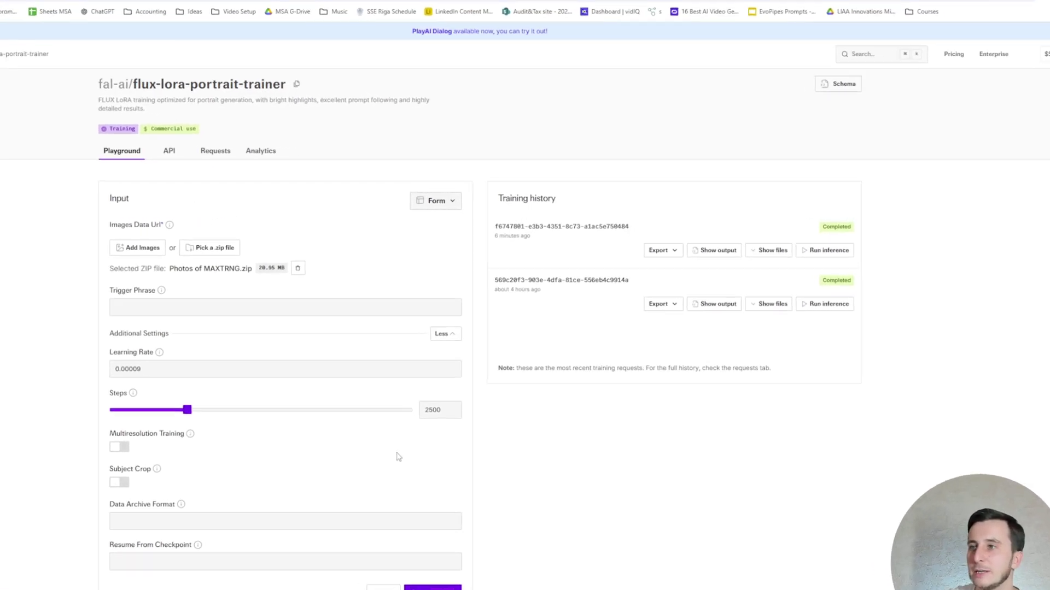
Run inference with the new LoRA weights in flux-lora and expand Additional Settings
{"action": "left_click", "coordinate": [805, 306]}
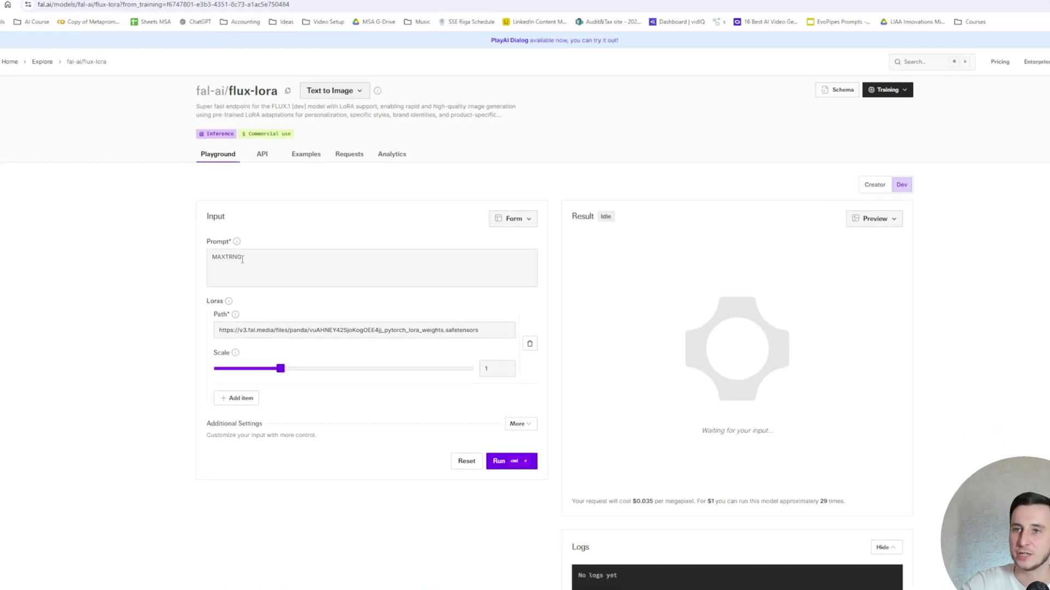
{"action": "left_click_drag", "start_coordinate": [224, 330], "coordinate": [490, 331]}
{"action": "left_click", "coordinate": [489, 331]}
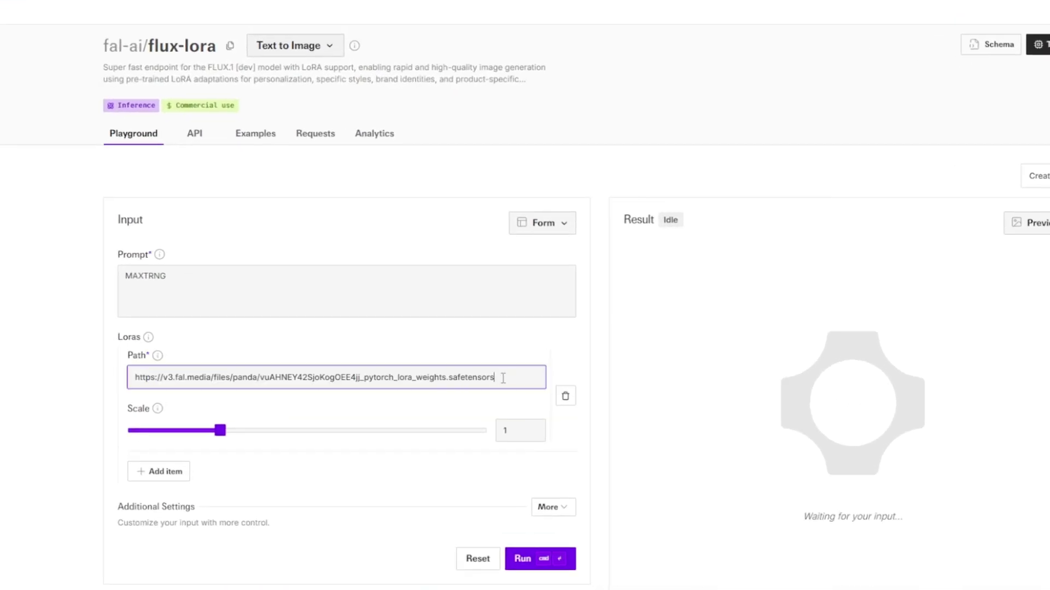
{"action": "left_click", "coordinate": [552, 513]}
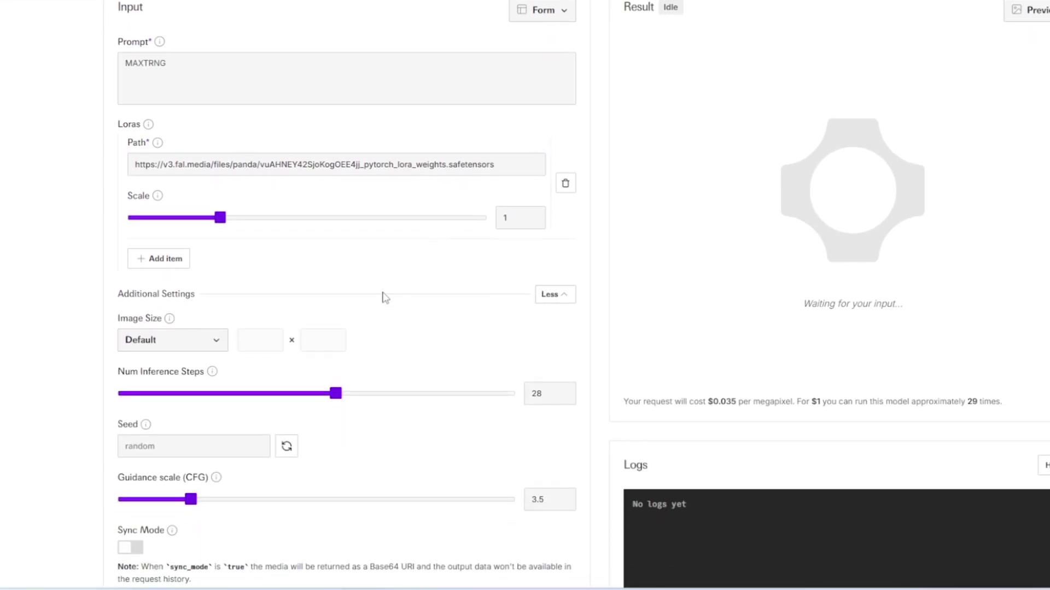
{"action": "scroll", "coordinate": [372, 304], "scroll_direction": "down", "scroll_amount": 5}
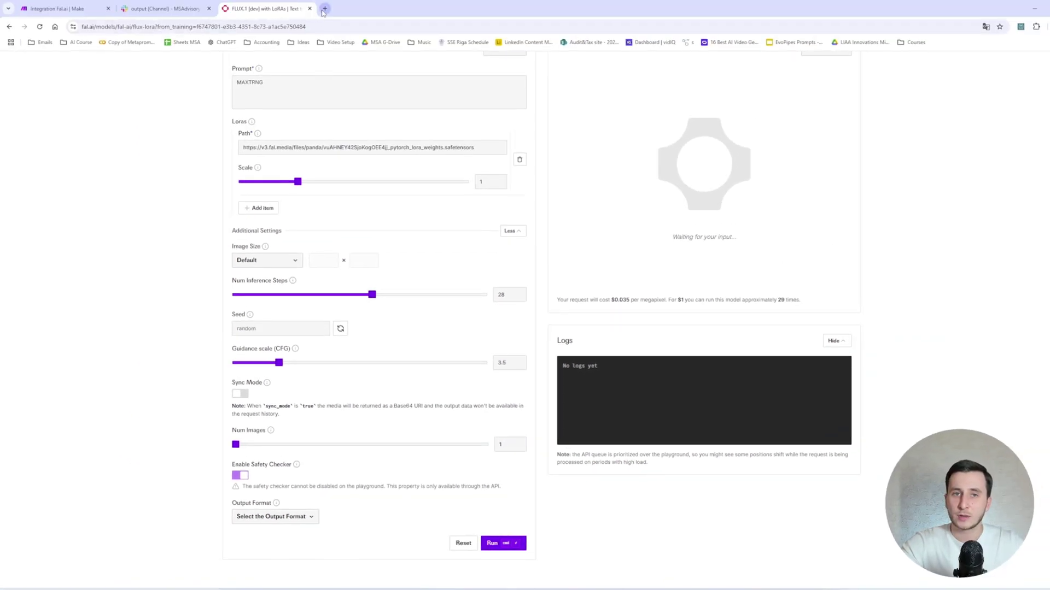
{"action": "scroll", "coordinate": [322, 12], "scroll_direction": "up", "scroll_amount": 3}
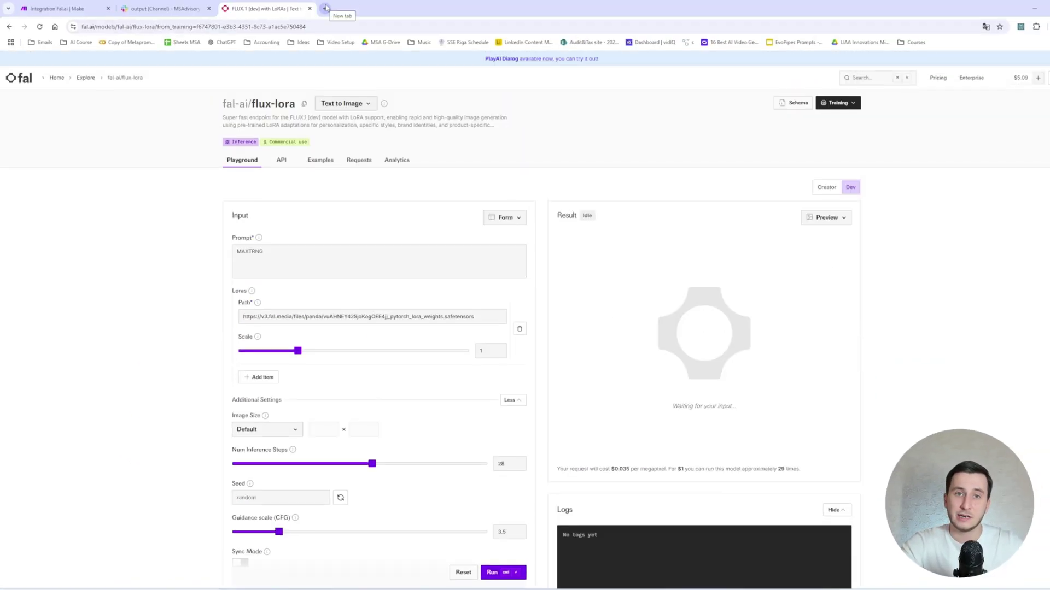
Open chat.com in a new browser tab
{"action": "left_click", "coordinate": [326, 8]}
{"action": "type", "text": "chat.com"}
{"action": "key", "text": "Return"}
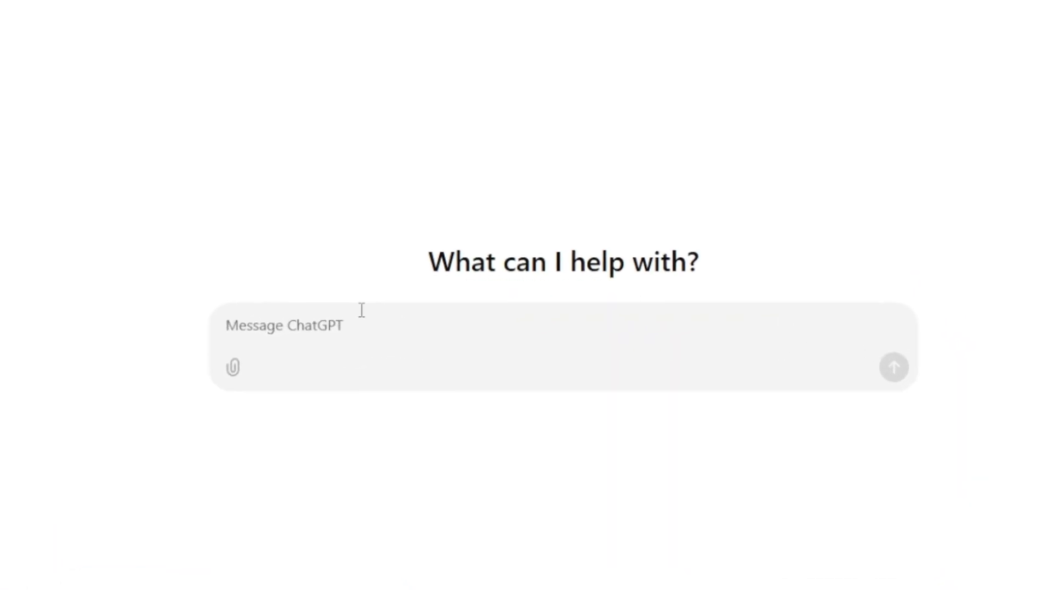
Ask ChatGPT for an image-generation prompt starting with "MAXTRNG a male" and select the reply
{"action": "type", "text": "create"}
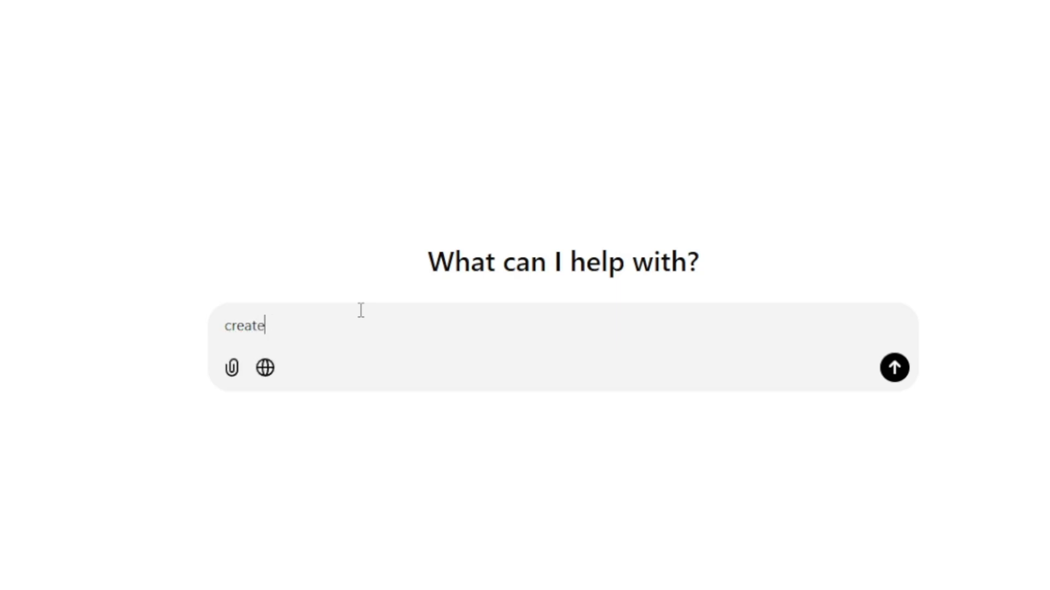
{"action": "type", "text": " a prompt for image generati"}
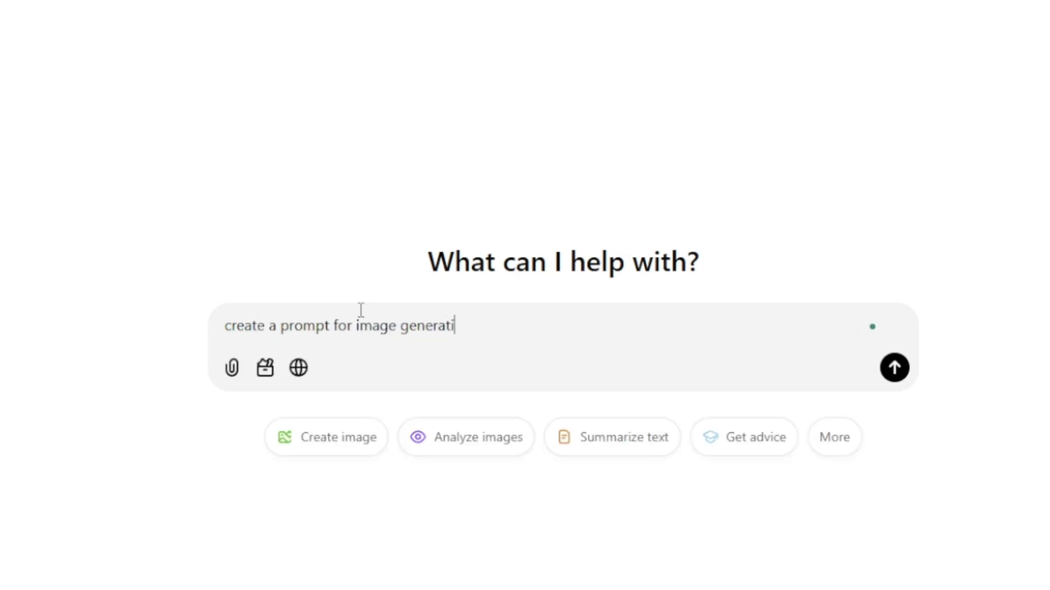
{"action": "type", "text": "on that starts with \"\""}
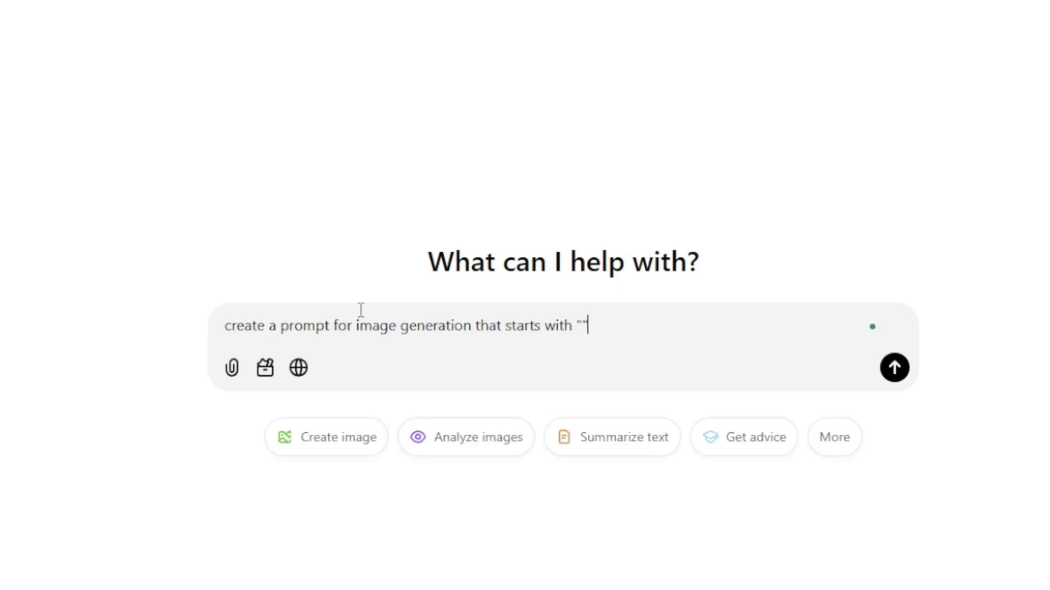
{"action": "key", "text": "BackSpace"}
{"action": "type", "text": "MAXTRNG a male"}
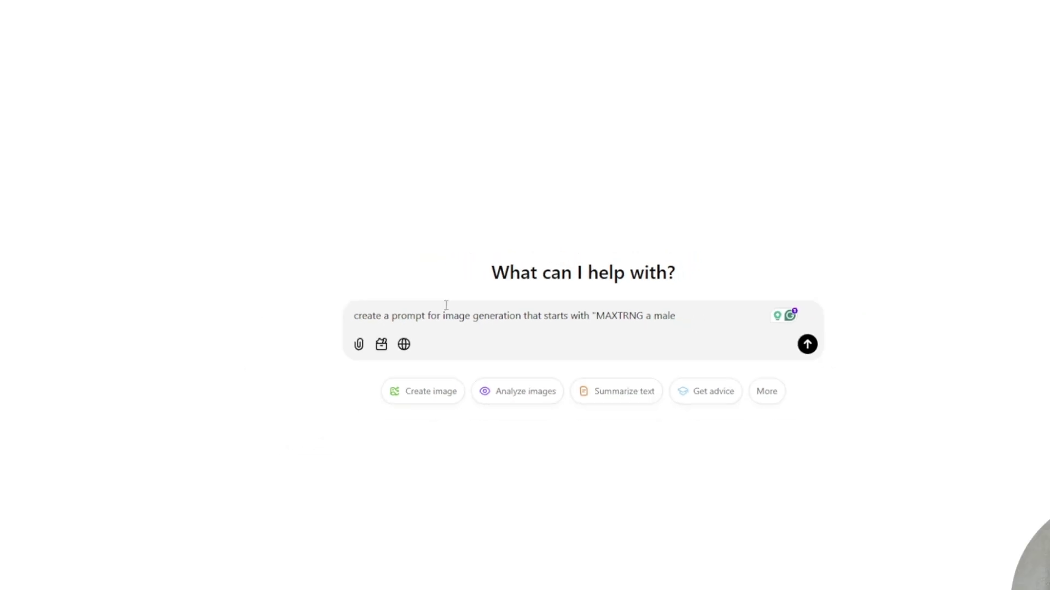
{"action": "type", "text": "\""}
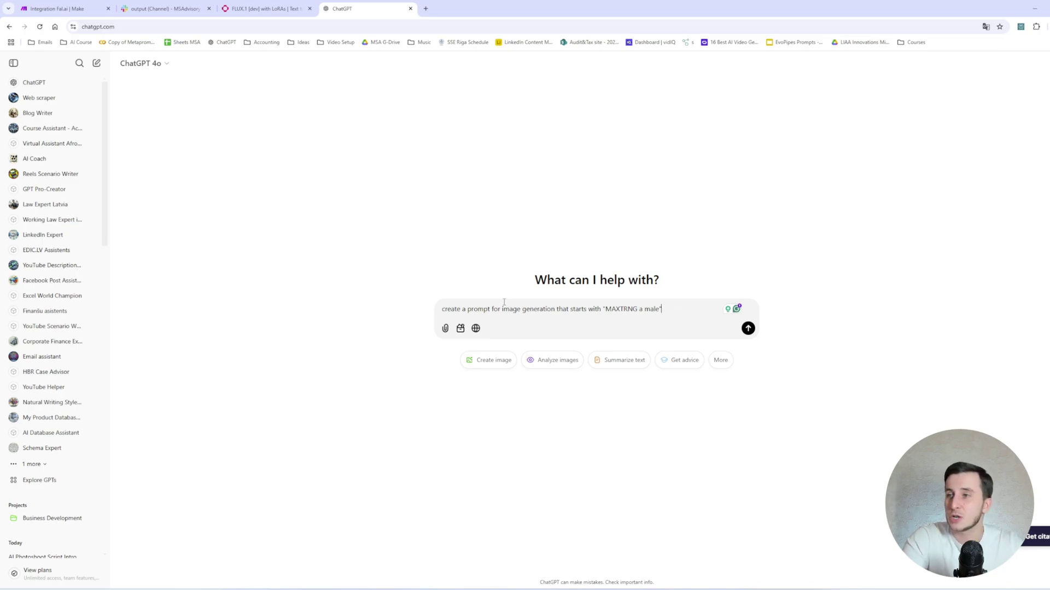
{"action": "key", "text": "Return"}
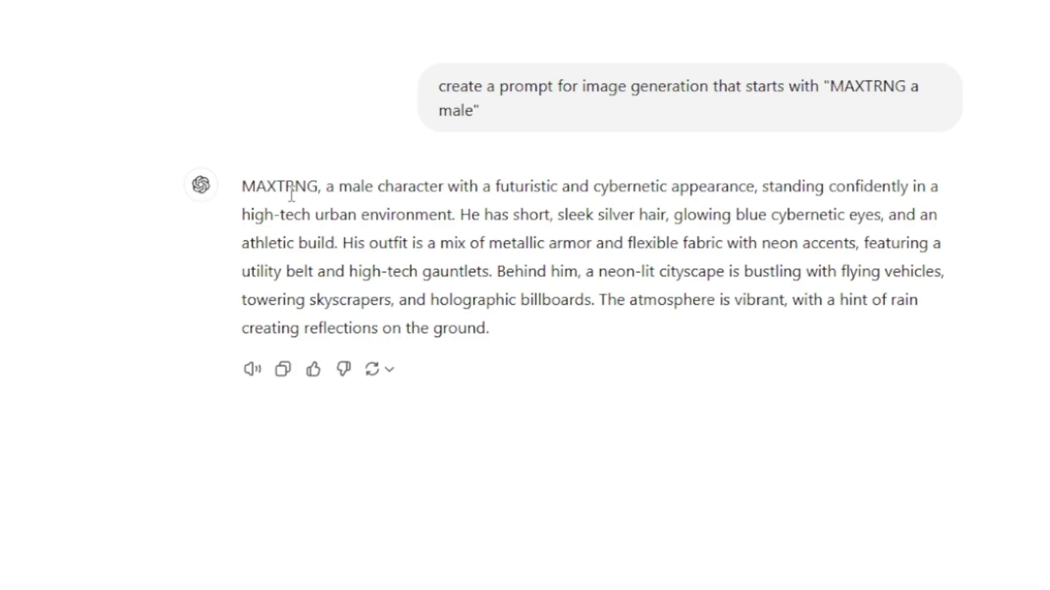
{"action": "left_click_drag", "start_coordinate": [249, 171], "coordinate": [489, 328]}
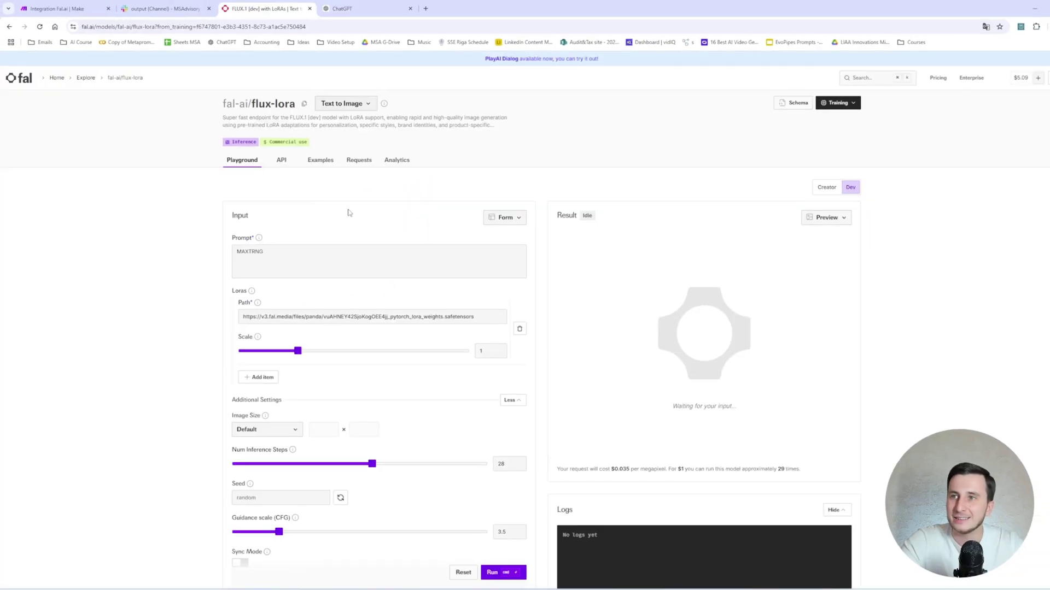
Replace the prompt with the ChatGPT cyberpunk text, generate, and view the result in a new tab
{"action": "triple_click", "coordinate": [345, 251]}
{"action": "key", "text": "ctrl+v"}
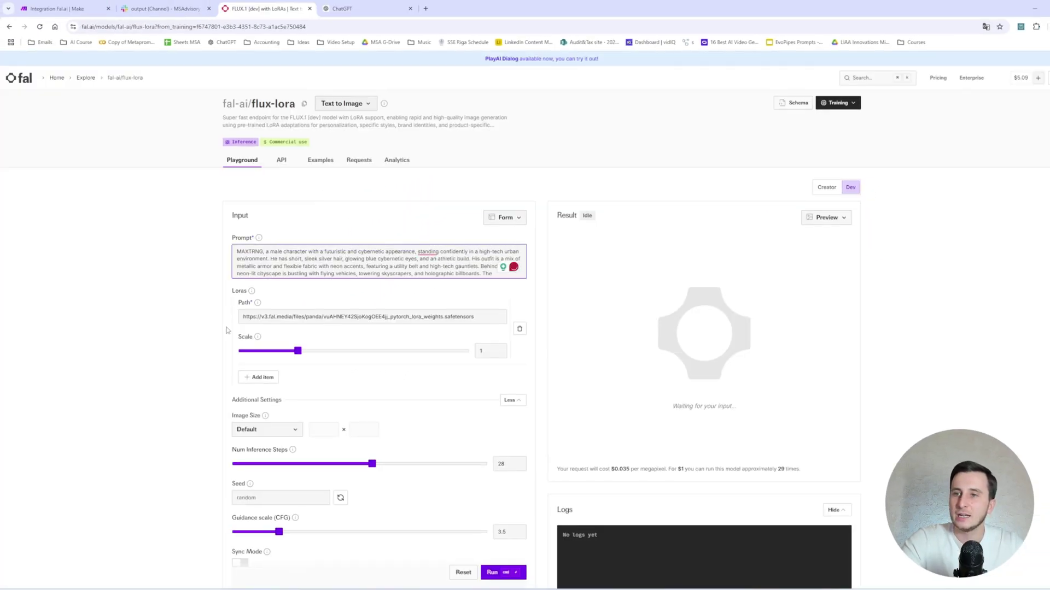
{"action": "scroll", "coordinate": [184, 323], "scroll_direction": "down", "scroll_amount": 5}
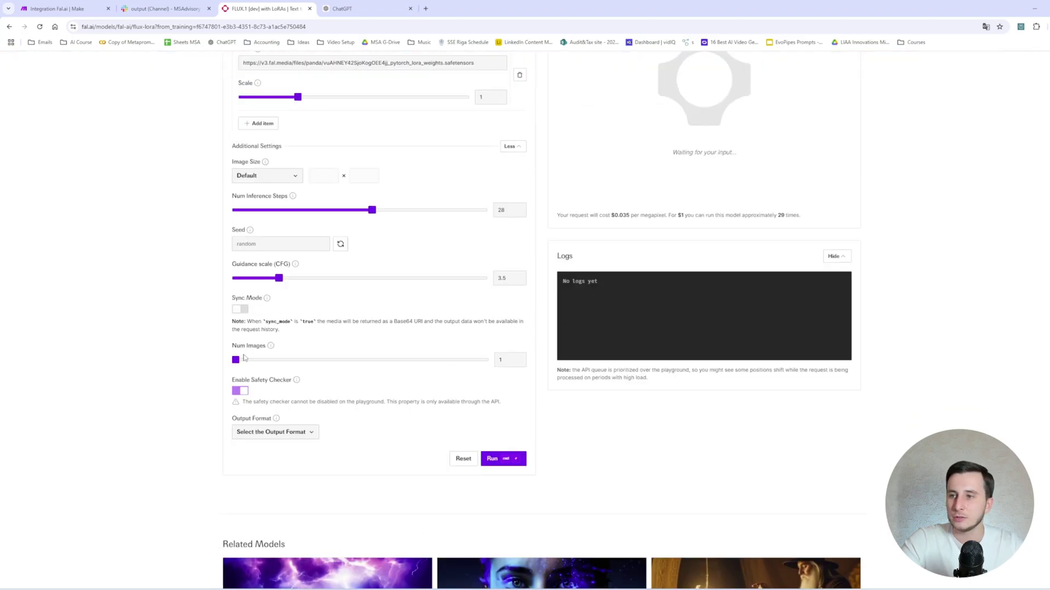
{"action": "left_click", "coordinate": [495, 459]}
{"action": "scroll", "coordinate": [387, 263], "scroll_direction": "up", "scroll_amount": 5}
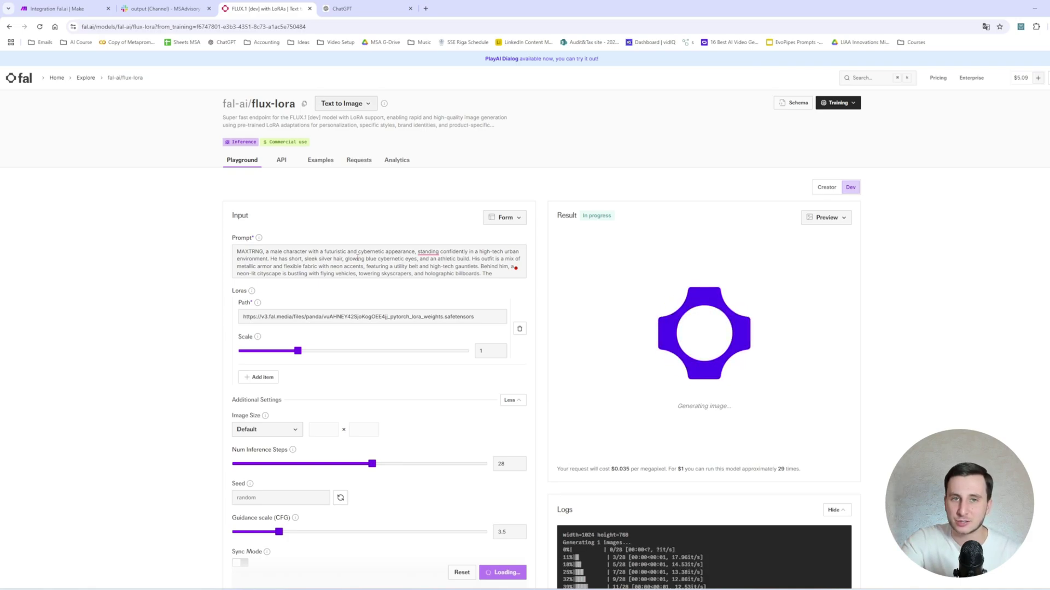
{"action": "scroll", "coordinate": [842, 186], "scroll_direction": "down", "scroll_amount": 1}
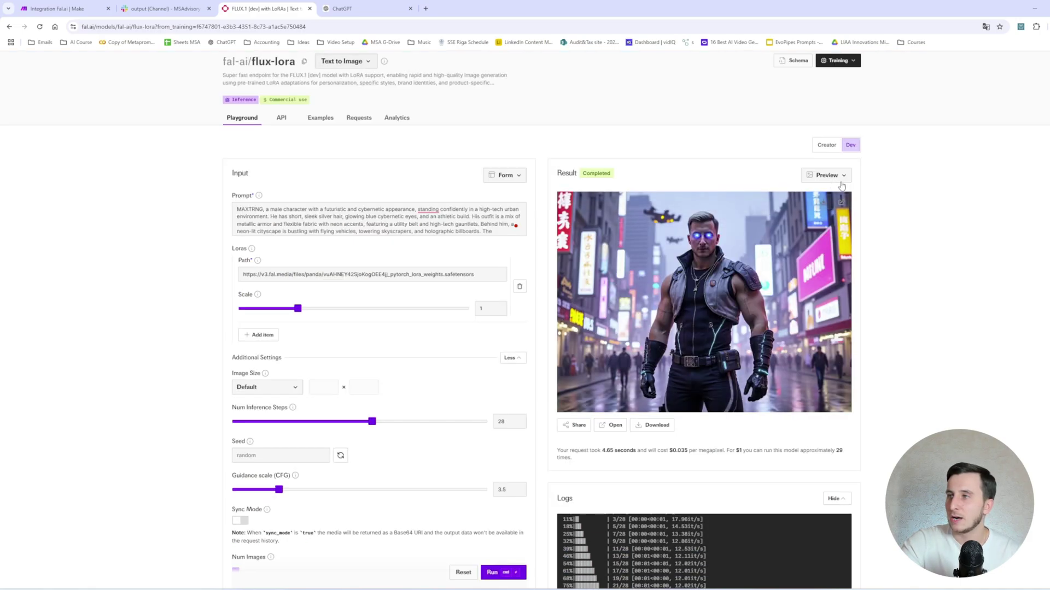
{"action": "left_click", "coordinate": [842, 204]}
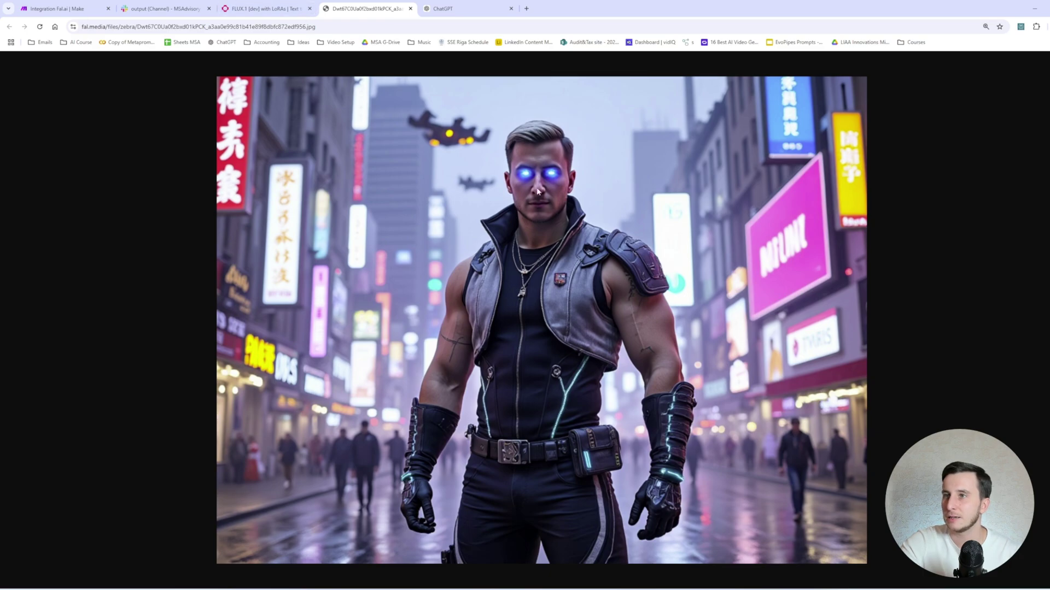
{"action": "left_click", "coordinate": [266, 8]}
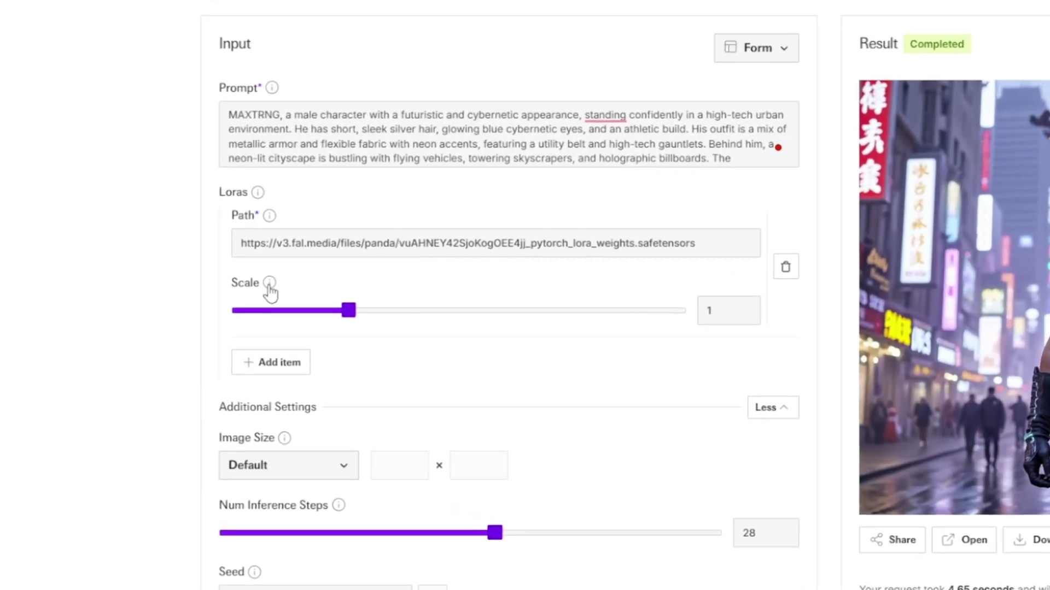
Move the LoRA Scale slider up to 4, then down to 1.5
{"action": "mouse_move", "coordinate": [281, 297]}
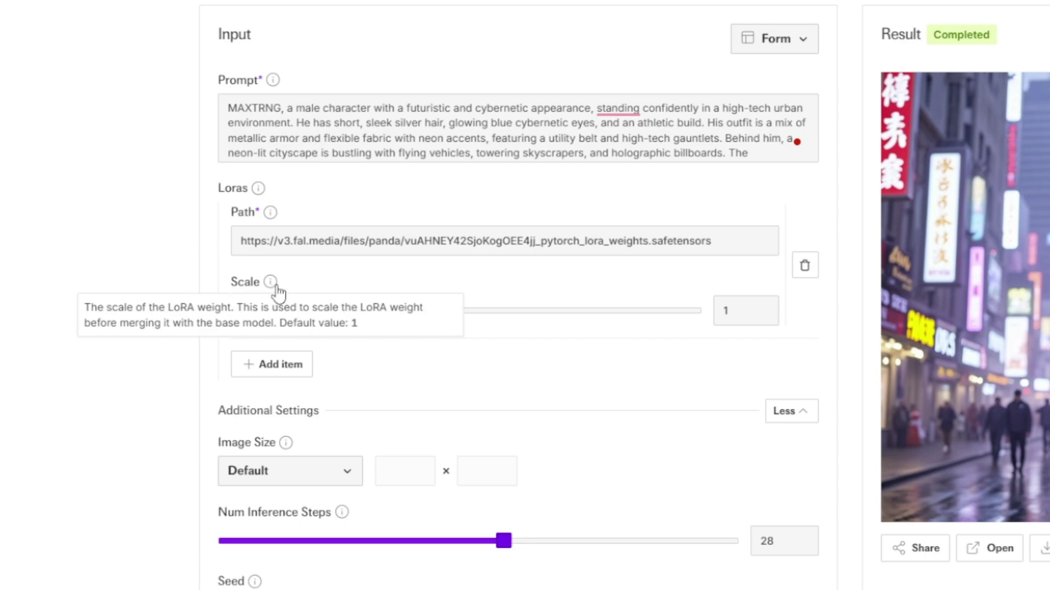
{"action": "left_click_drag", "start_coordinate": [351, 311], "coordinate": [716, 321]}
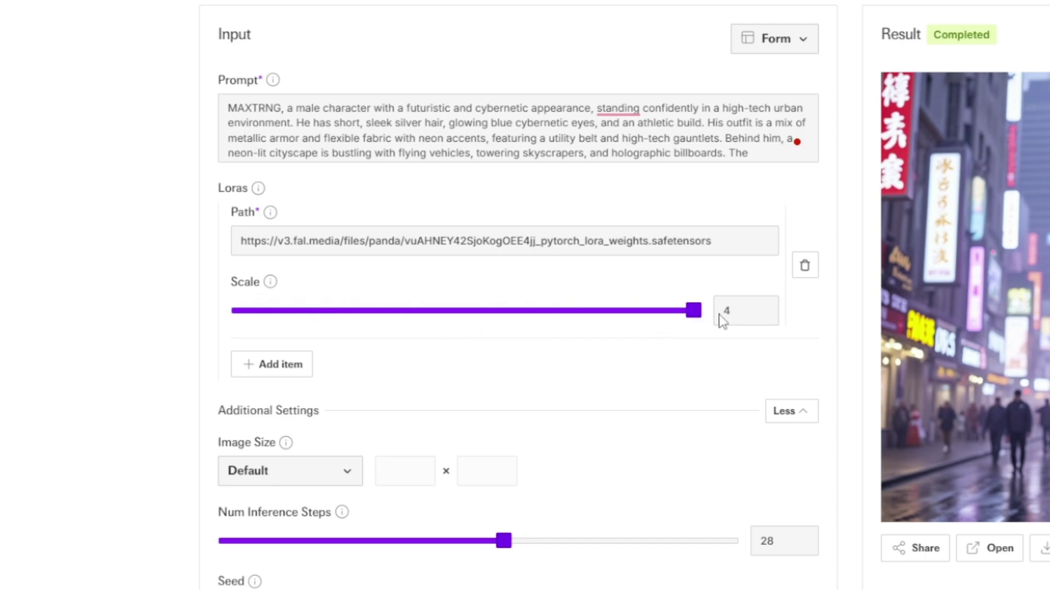
{"action": "left_click_drag", "start_coordinate": [694, 311], "coordinate": [408, 328]}
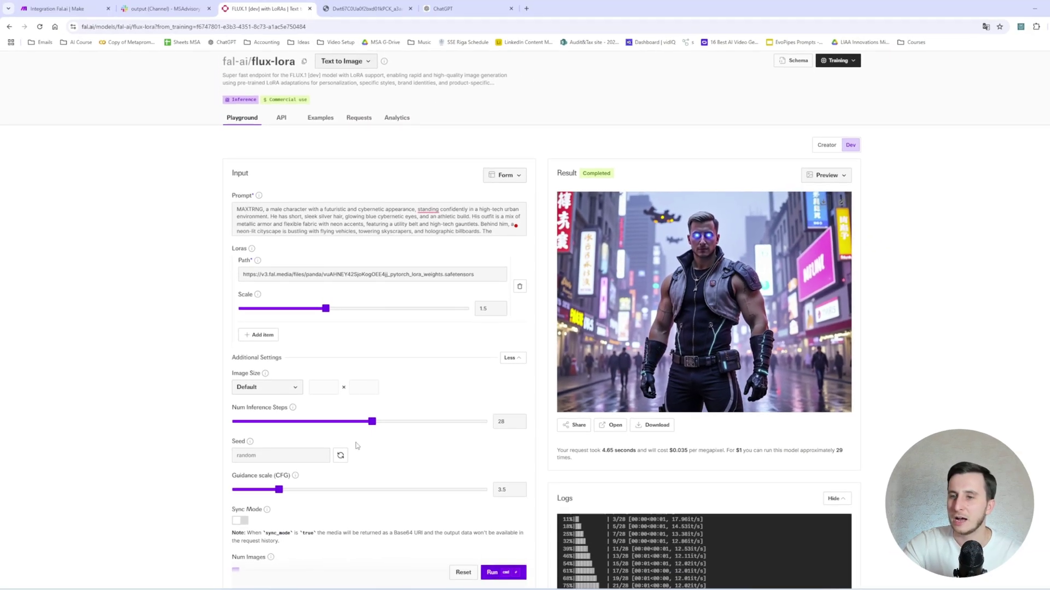
{"action": "scroll", "coordinate": [355, 446], "scroll_direction": "down", "scroll_amount": 2}
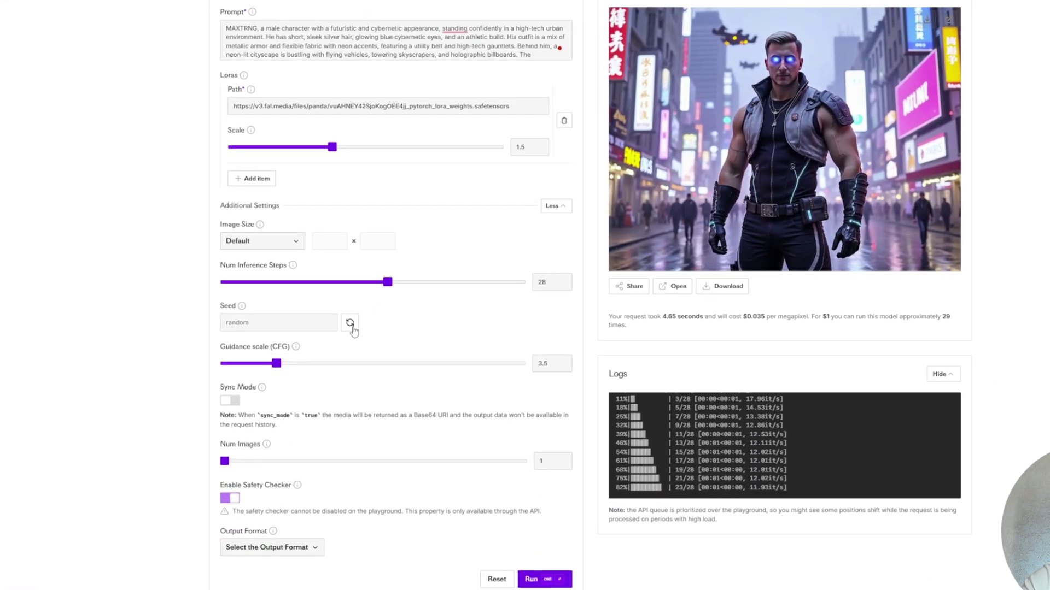
Fix the seed at 2078400 and open the new result image in its own tab
{"action": "left_click", "coordinate": [350, 323]}
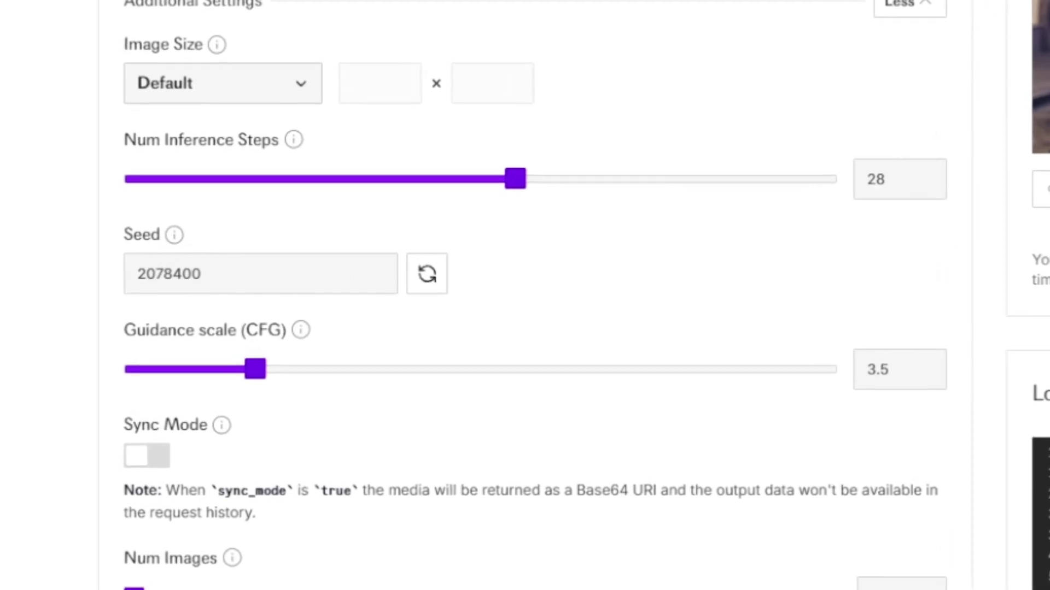
{"action": "scroll", "coordinate": [146, 238], "scroll_direction": "up", "scroll_amount": 2}
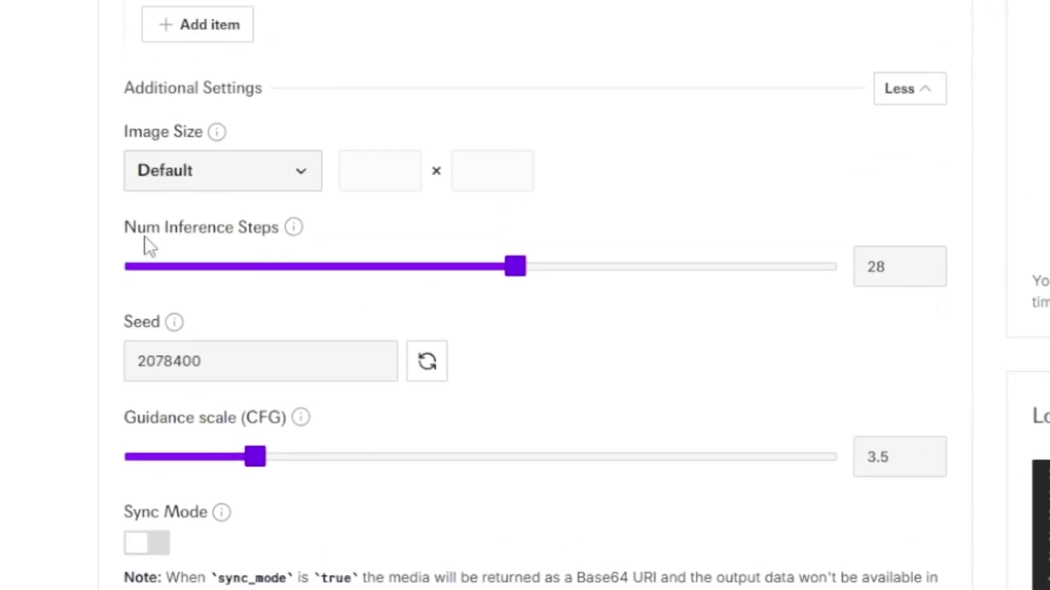
{"action": "double_click", "coordinate": [201, 365]}
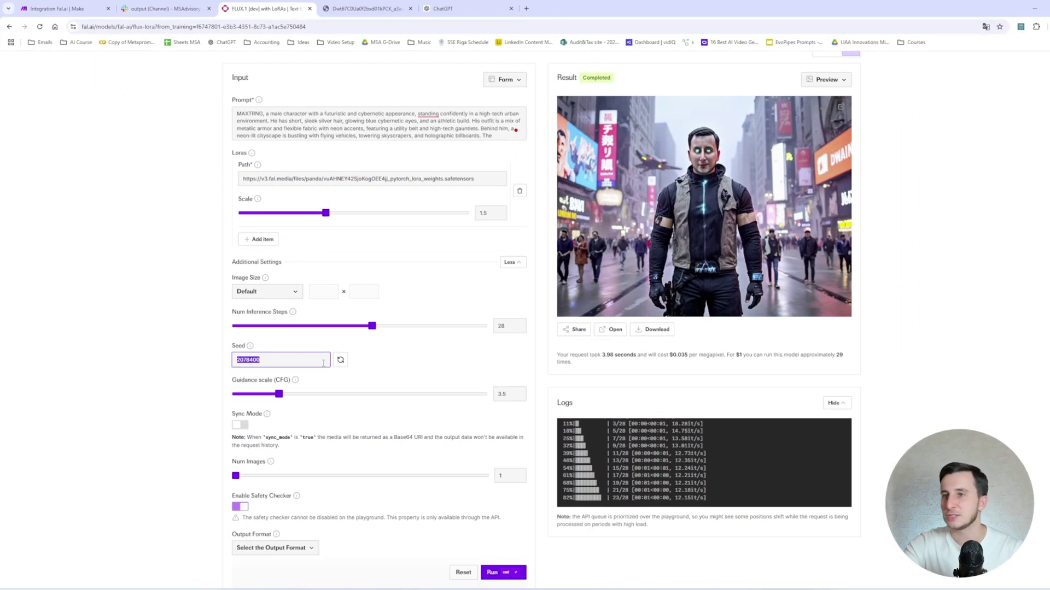
{"action": "scroll", "coordinate": [372, 377], "scroll_direction": "up", "scroll_amount": 2}
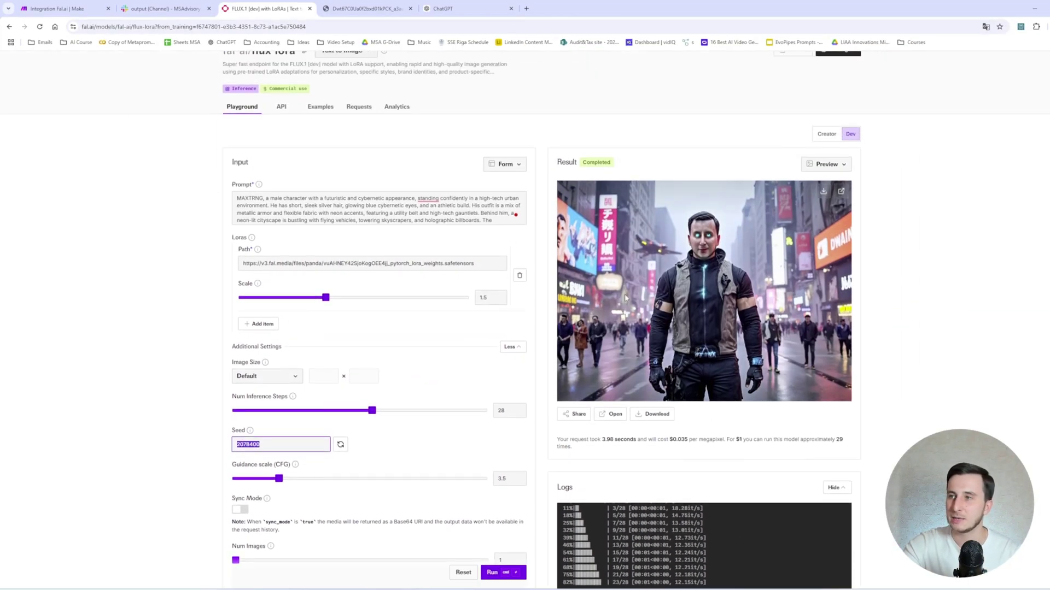
{"action": "left_click", "coordinate": [841, 191]}
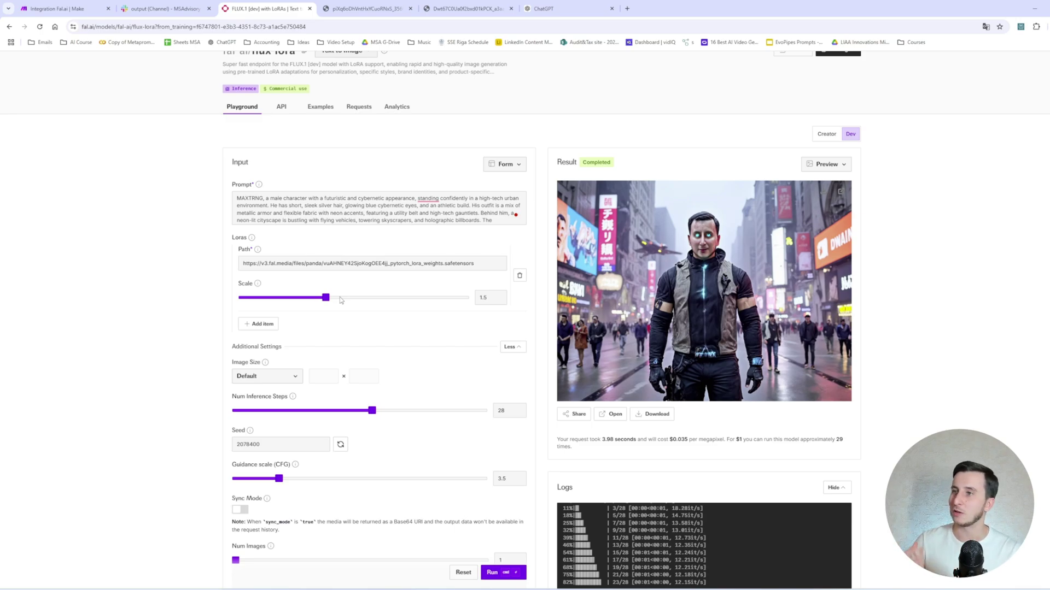
Lower the LoRA scale from 1.5 to 1.1, regenerate the armoured-man portrait, and view it in a new tab
{"action": "left_click_drag", "start_coordinate": [326, 298], "coordinate": [304, 300]}
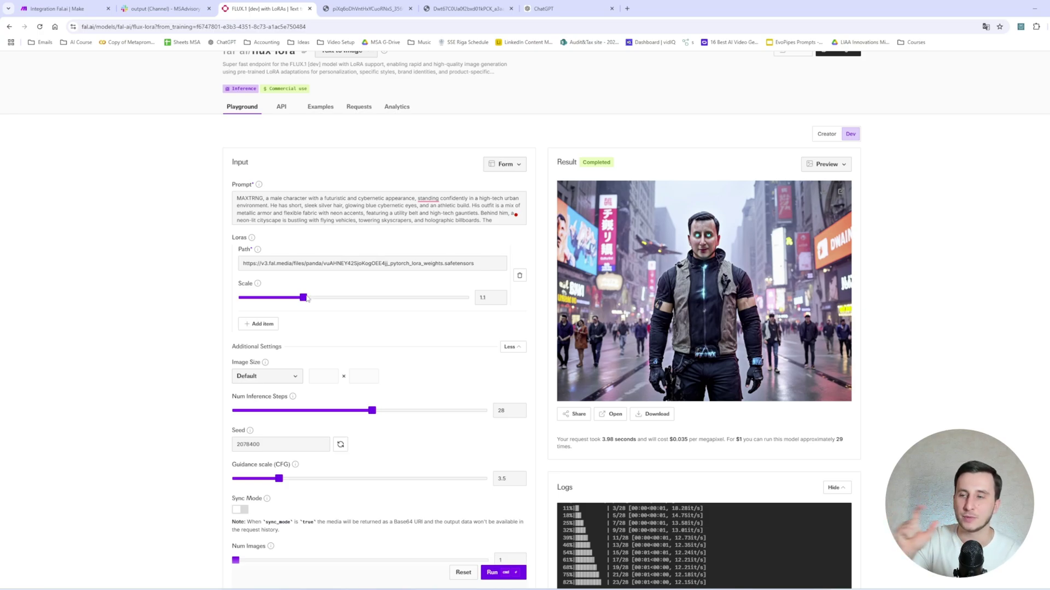
{"action": "scroll", "coordinate": [464, 285], "scroll_direction": "up", "scroll_amount": 1}
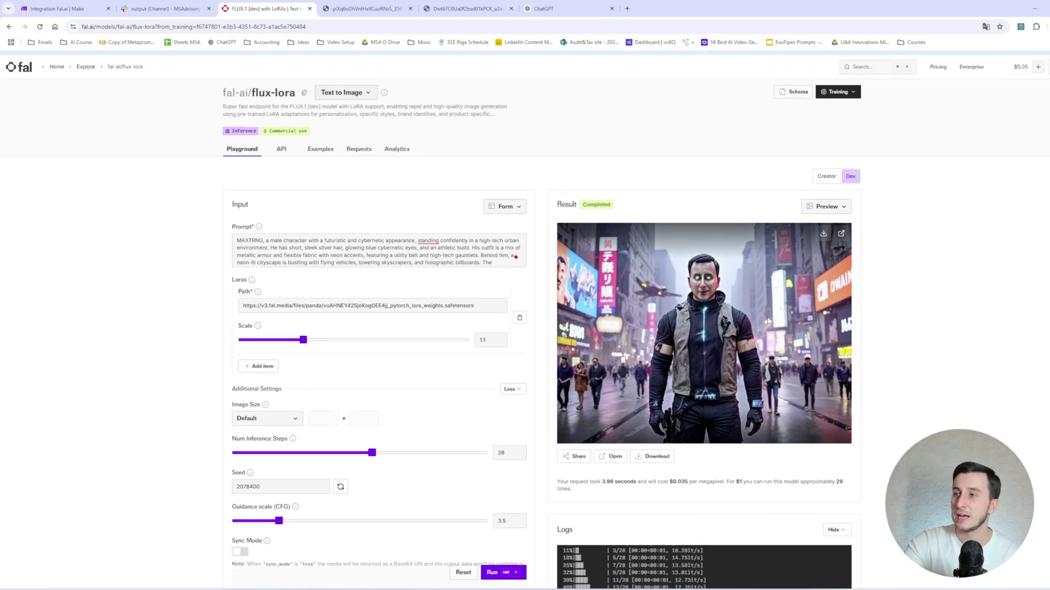
{"action": "scroll", "coordinate": [563, 272], "scroll_direction": "down", "scroll_amount": 2}
{"action": "left_click", "coordinate": [492, 573]}
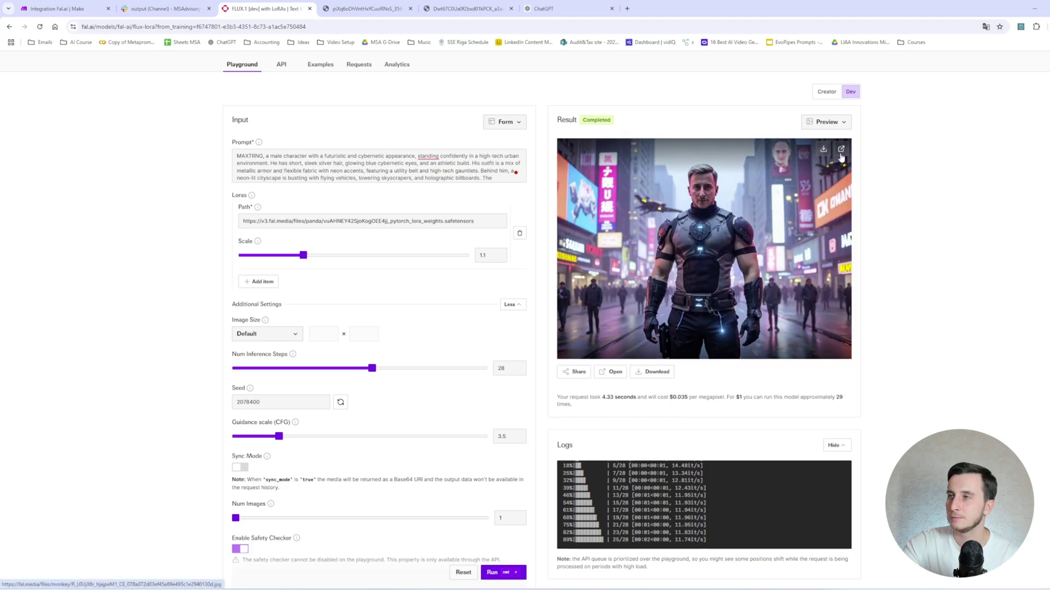
{"action": "left_click", "coordinate": [841, 156]}
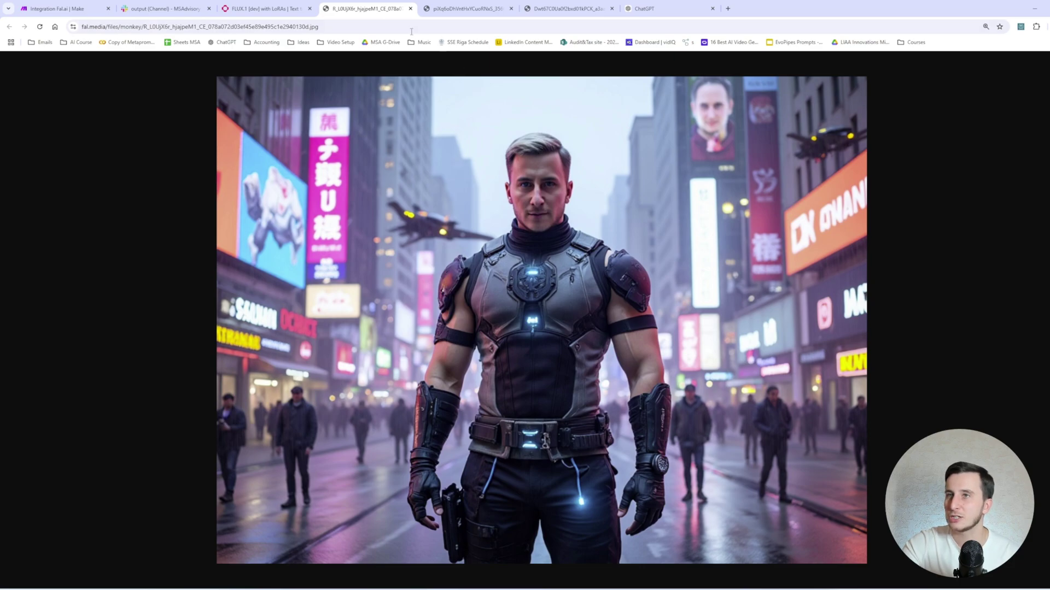
{"action": "left_click", "coordinate": [410, 9]}
{"action": "left_click", "coordinate": [411, 9]}
{"action": "left_click", "coordinate": [411, 9]}
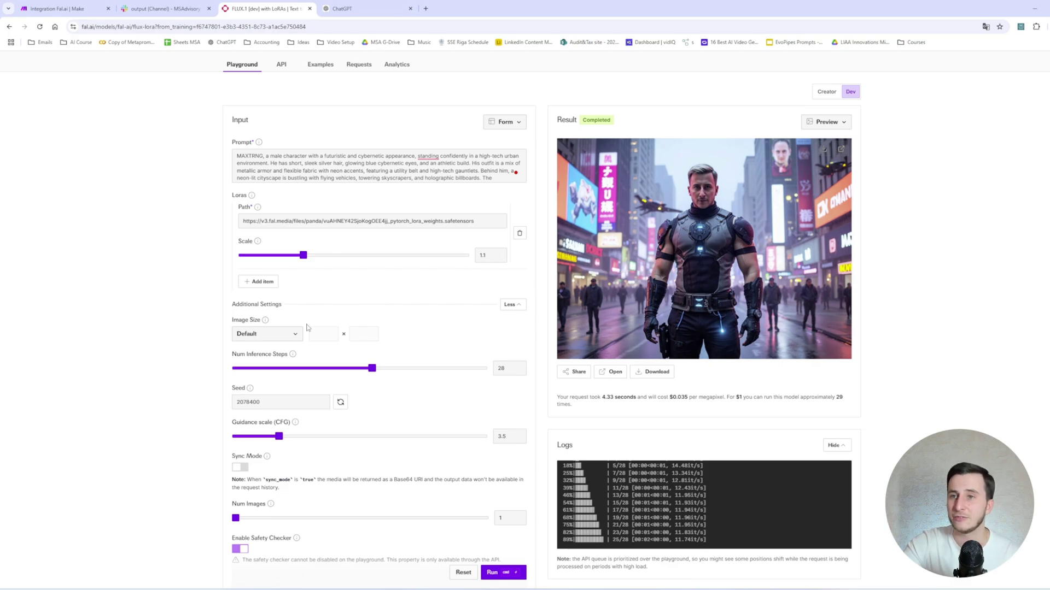
Raise inference steps from 28 to 50, regenerate the armoured-man portrait, and view it full size
{"action": "left_click", "coordinate": [290, 335]}
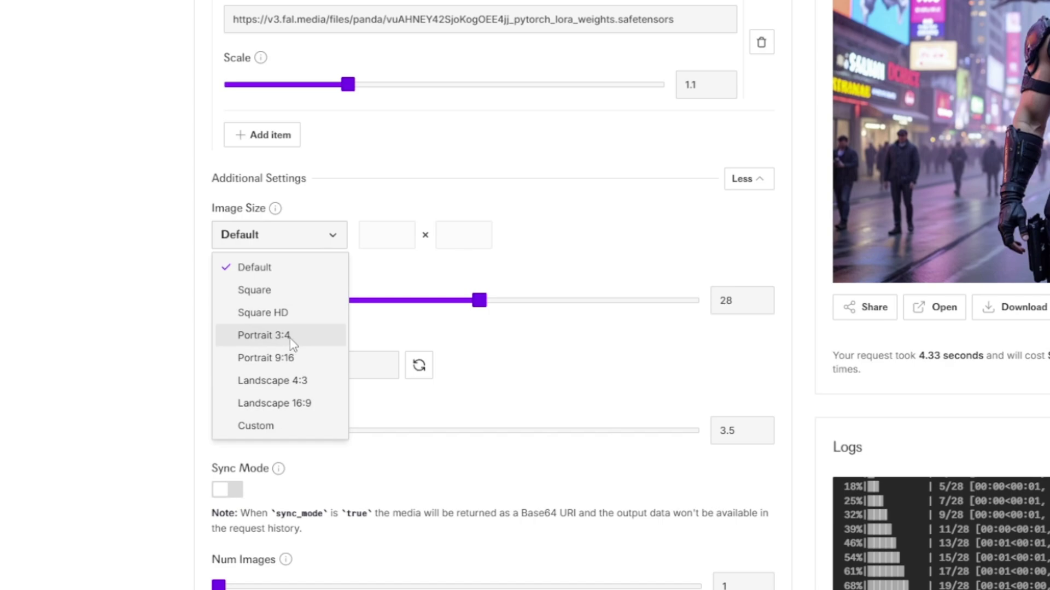
{"action": "left_click", "coordinate": [365, 272]}
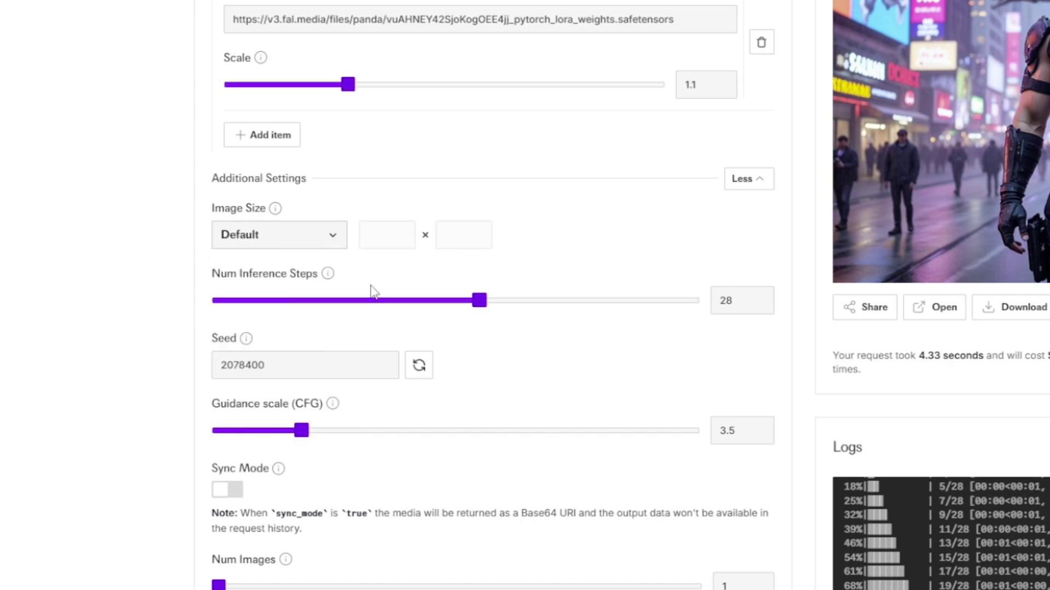
{"action": "left_click_drag", "start_coordinate": [480, 300], "coordinate": [707, 298]}
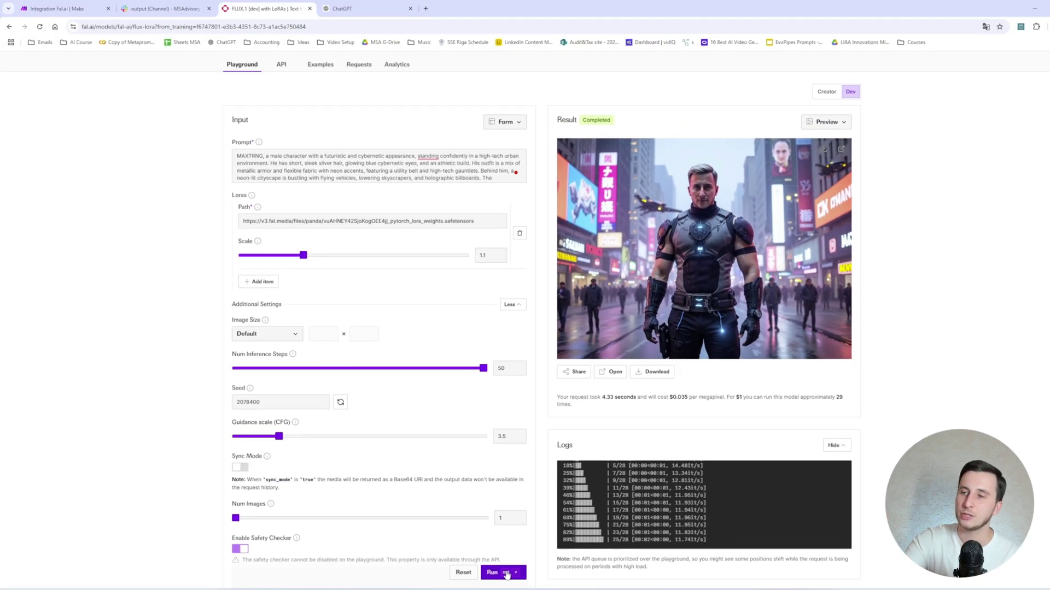
{"action": "left_click", "coordinate": [495, 572]}
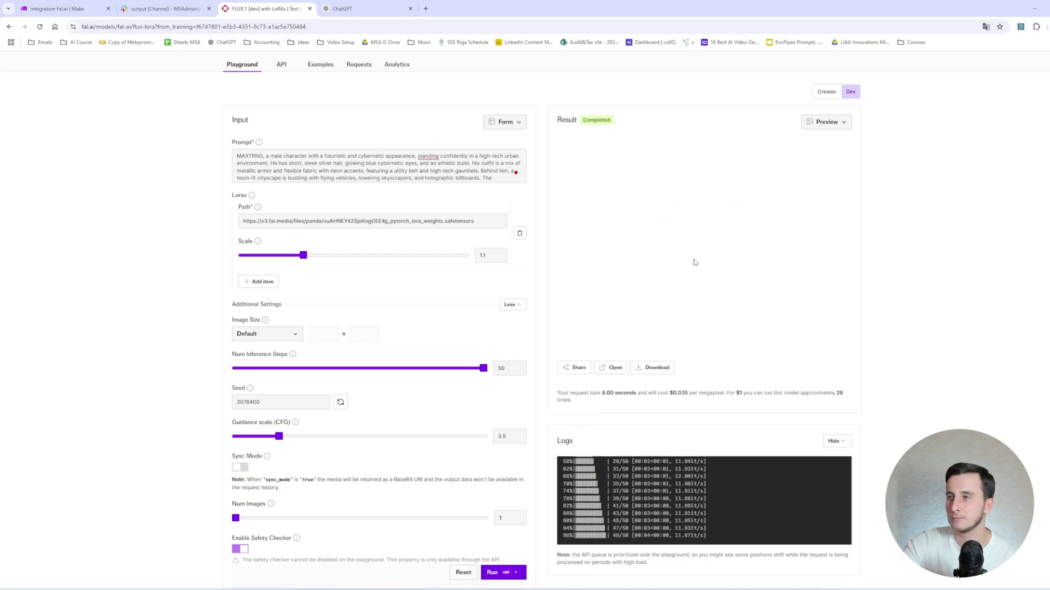
{"action": "left_click", "coordinate": [840, 150]}
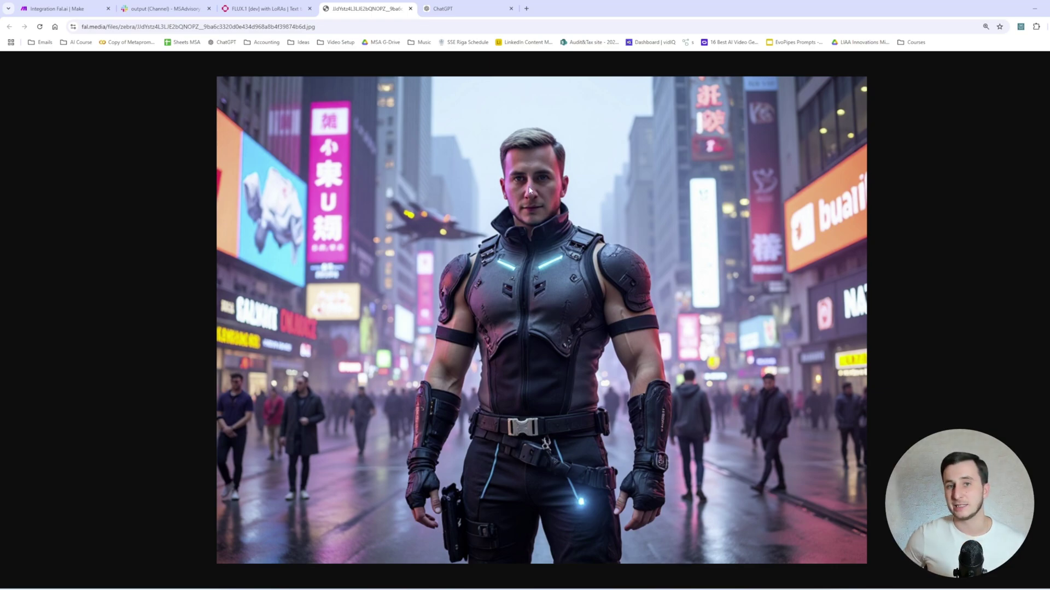
{"action": "key", "text": "ctrl+shift+Tab"}
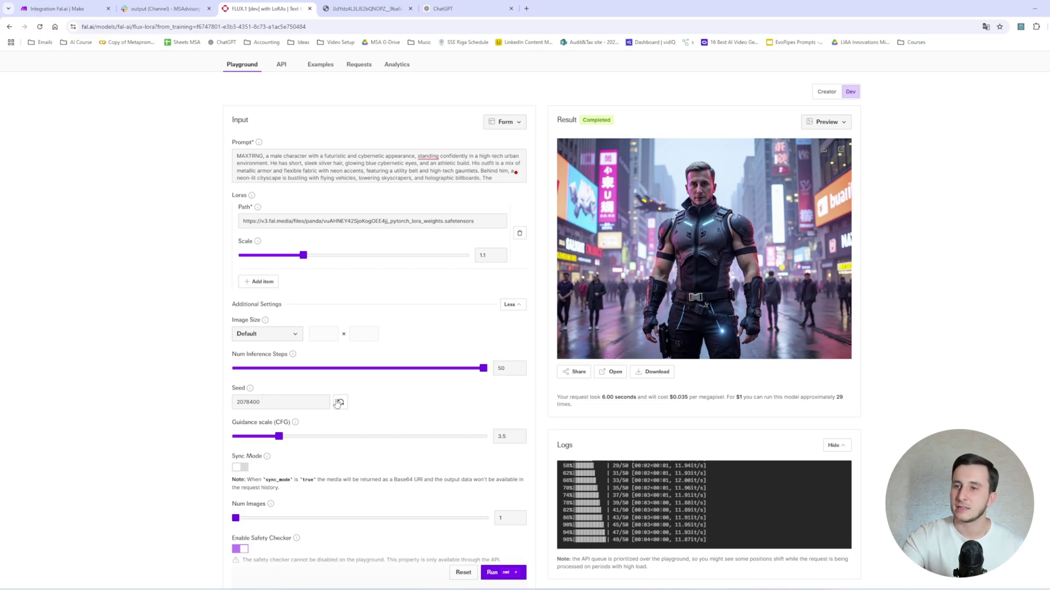
Clear the fixed seed 2078400 so it goes random and generate a fresh cyberpunk portrait
{"action": "left_click_drag", "start_coordinate": [329, 402], "coordinate": [202, 409]}
{"action": "key", "text": "BackSpace"}
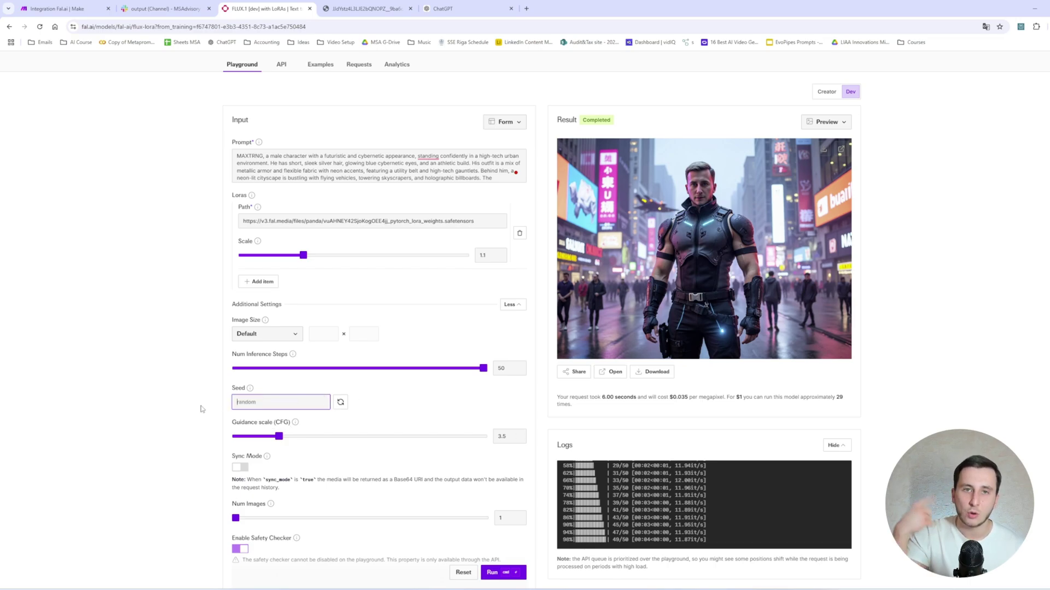
{"action": "left_click", "coordinate": [492, 573]}
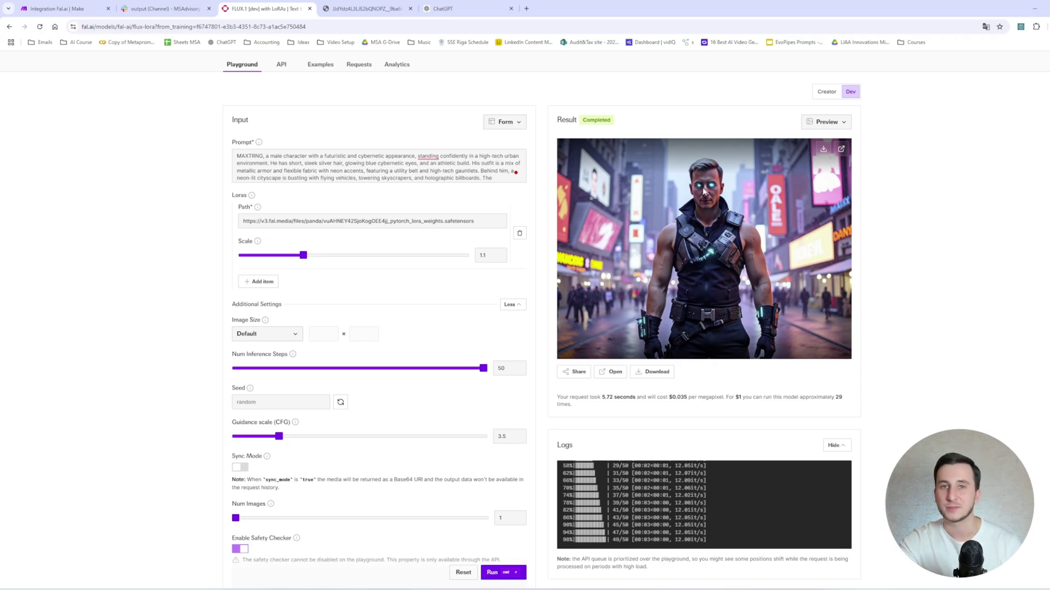
{"action": "scroll", "coordinate": [244, 307], "scroll_direction": "down", "scroll_amount": 2}
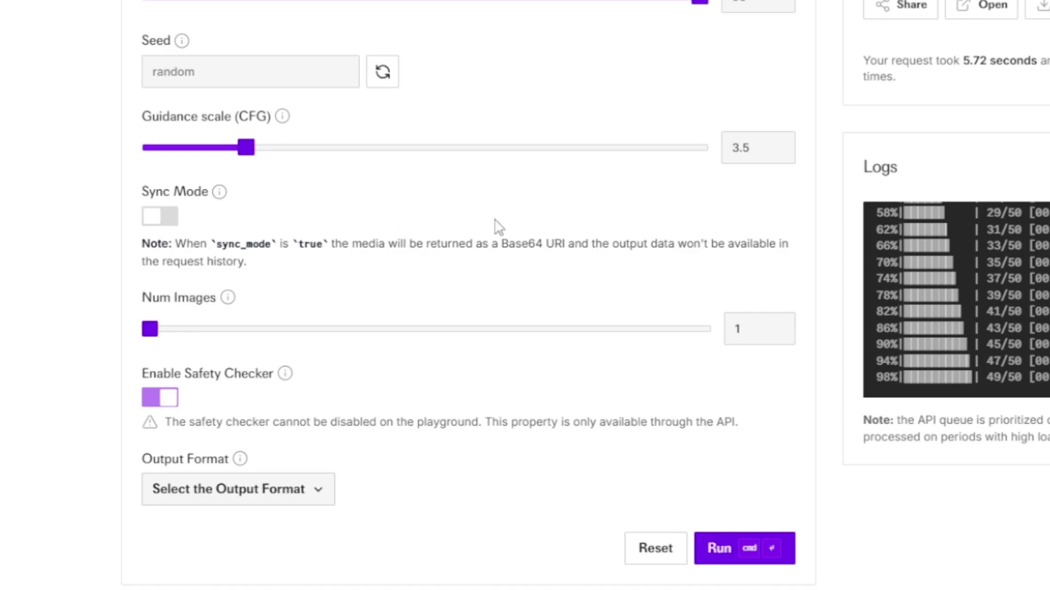
{"action": "scroll", "coordinate": [262, 155], "scroll_direction": "up", "scroll_amount": 5}
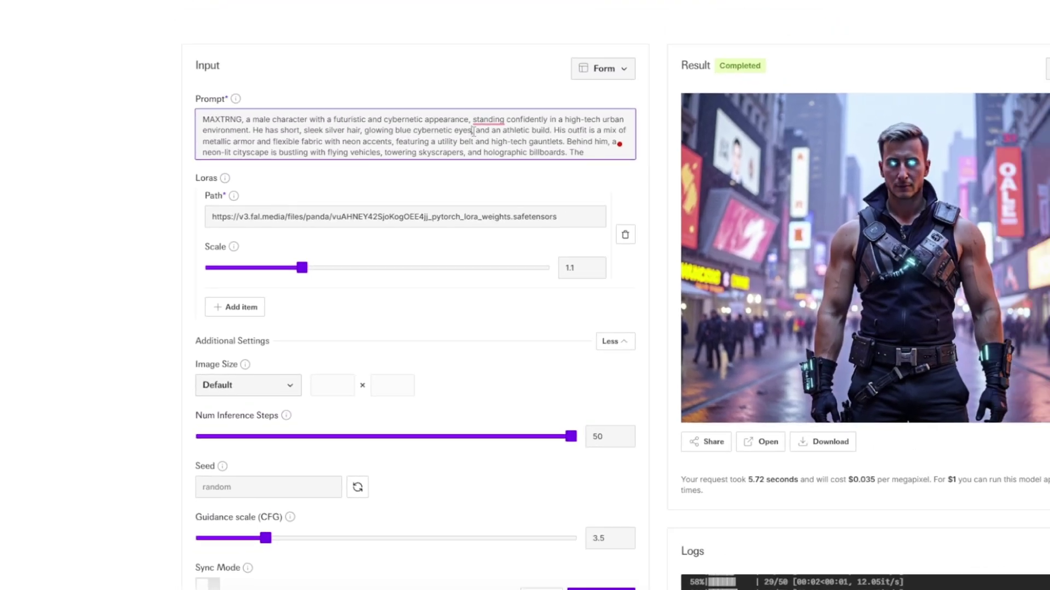
{"action": "scroll", "coordinate": [427, 261], "scroll_direction": "down", "scroll_amount": 1}
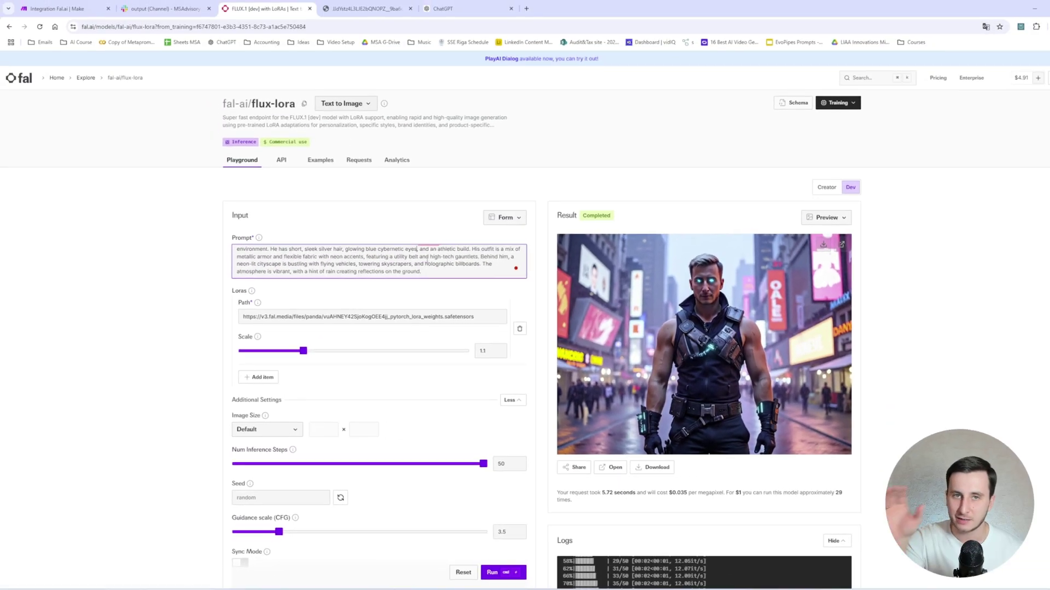
{"action": "scroll", "coordinate": [426, 261], "scroll_direction": "down", "scroll_amount": 2}
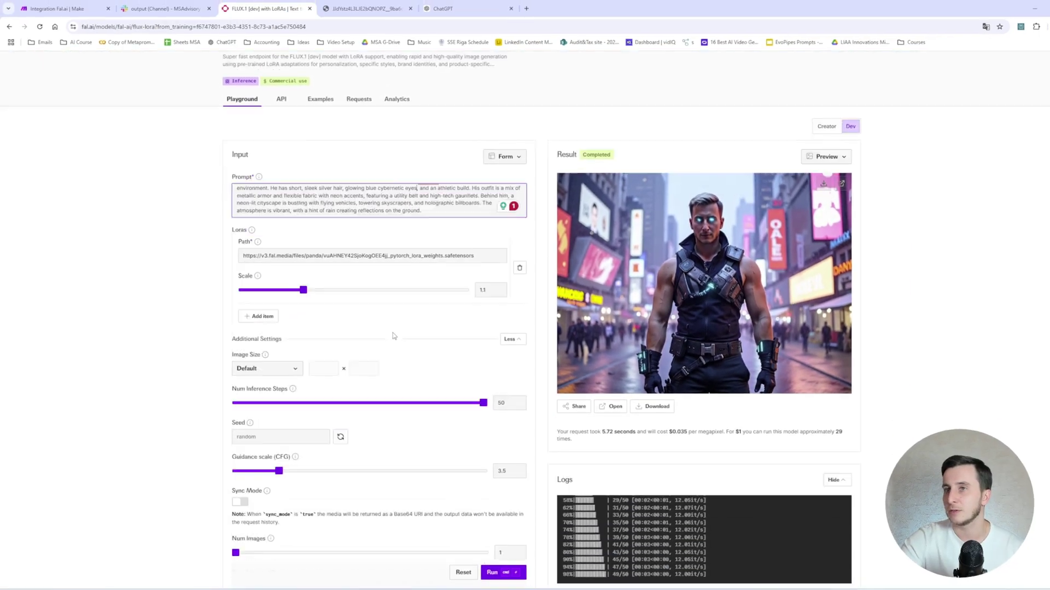
{"action": "scroll", "coordinate": [269, 426], "scroll_direction": "down", "scroll_amount": 3}
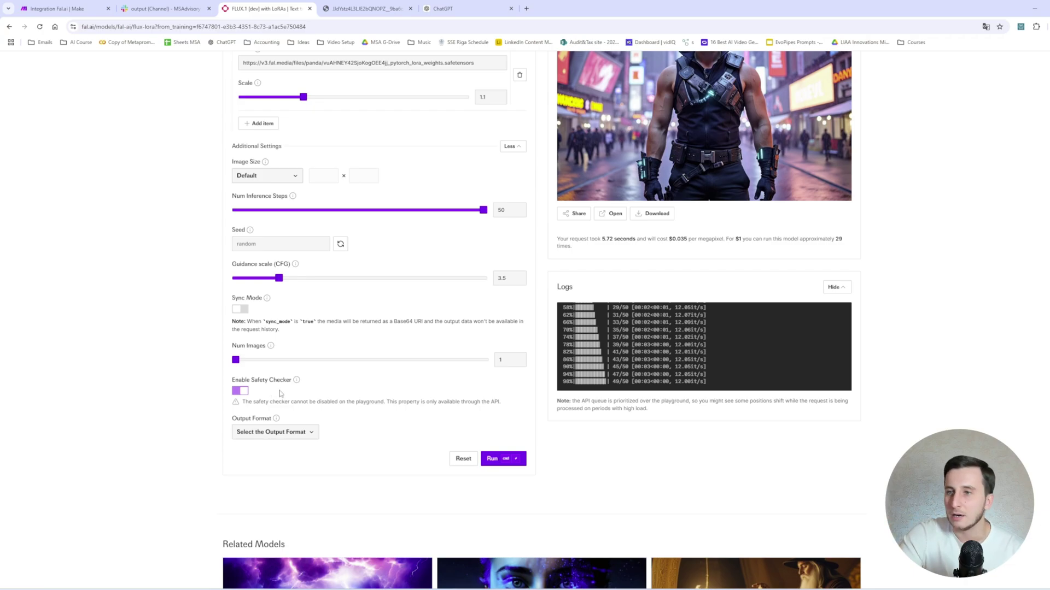
{"action": "scroll", "coordinate": [276, 397], "scroll_direction": "up", "scroll_amount": 5}
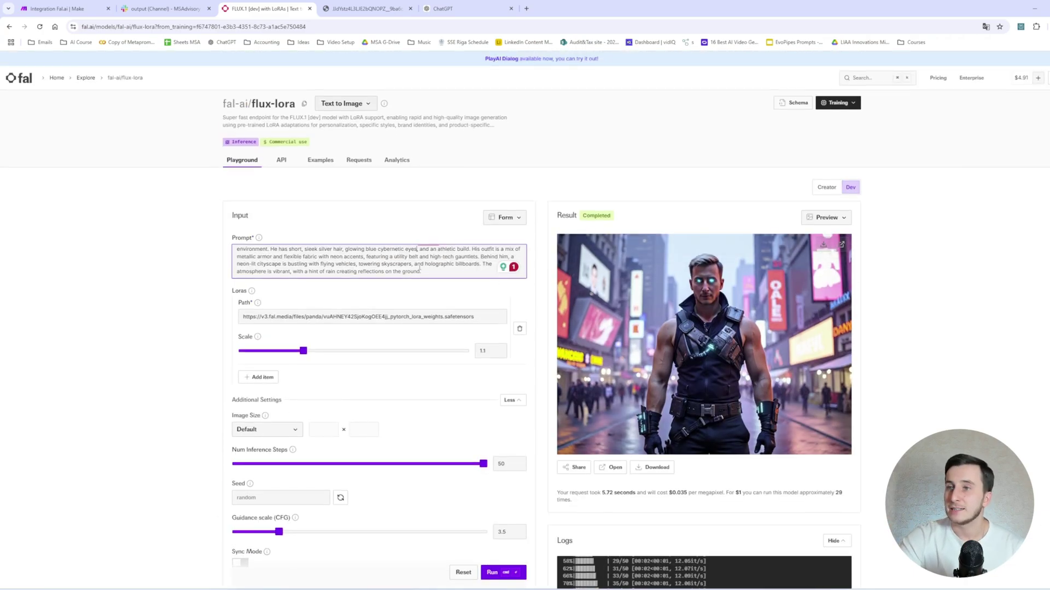
Ask ChatGPT for an image prompt of 'a professional in a working environment' and copy the reply
{"action": "left_click", "coordinate": [438, 6]}
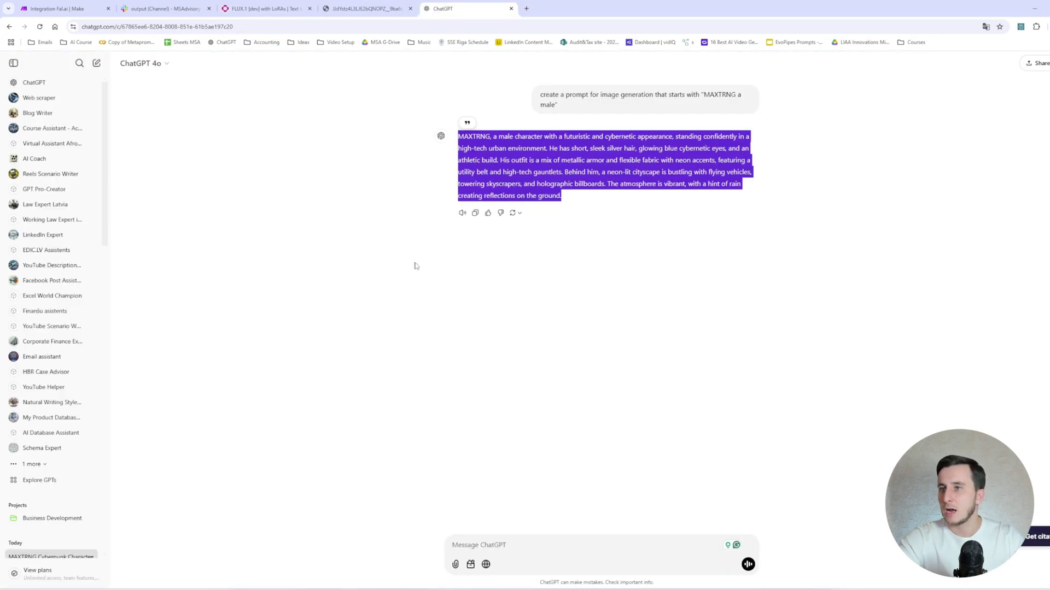
{"action": "left_click", "coordinate": [526, 546]}
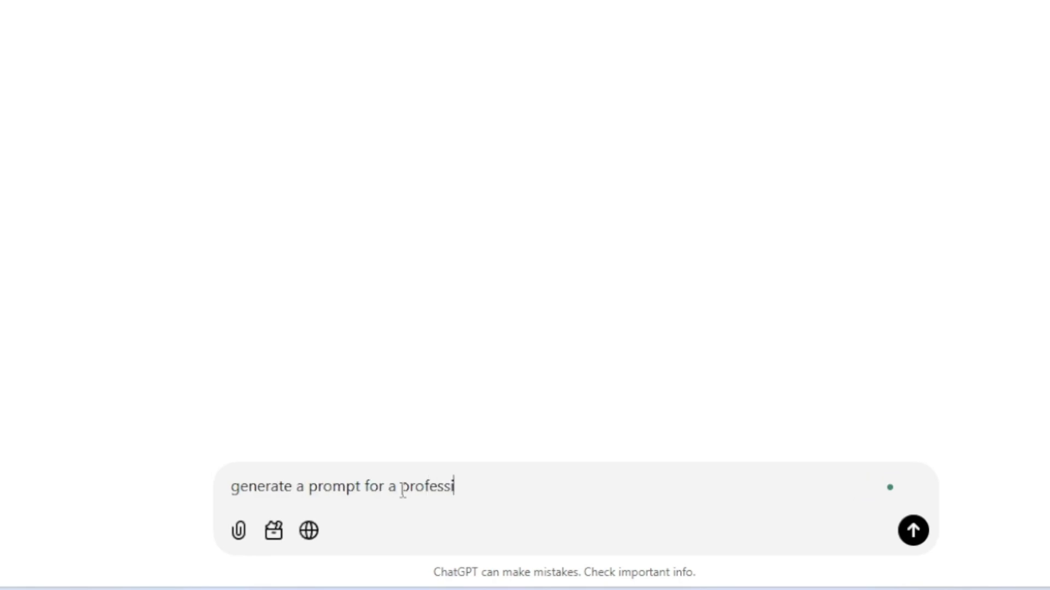
{"action": "type", "text": "n a"}
{"action": "key", "text": "BackSpace"}
{"action": "type", "text": "working enviro"}
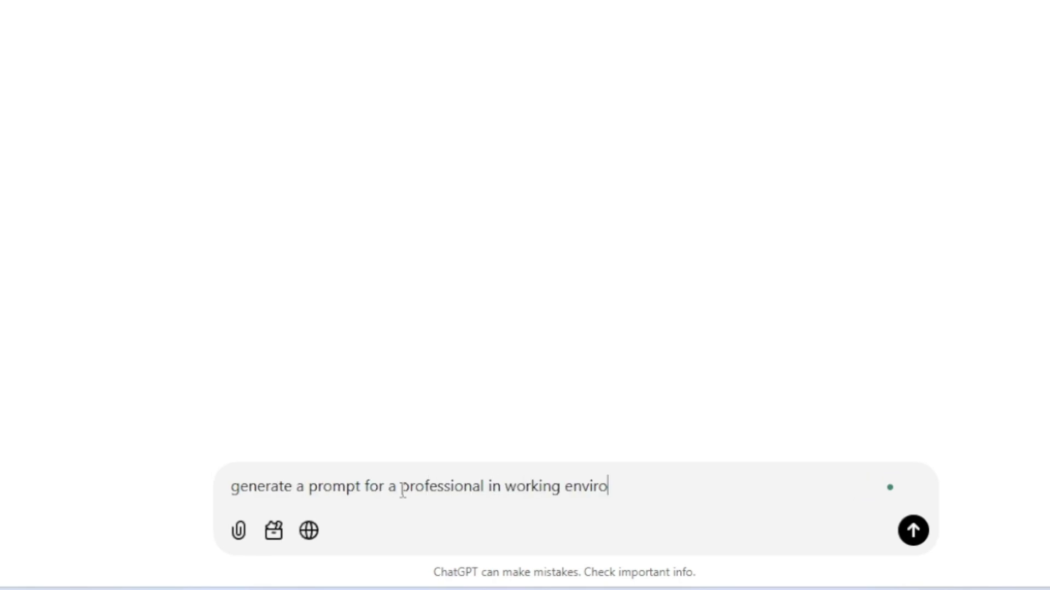
{"action": "type", "text": "nment"}
{"action": "key", "text": "Return"}
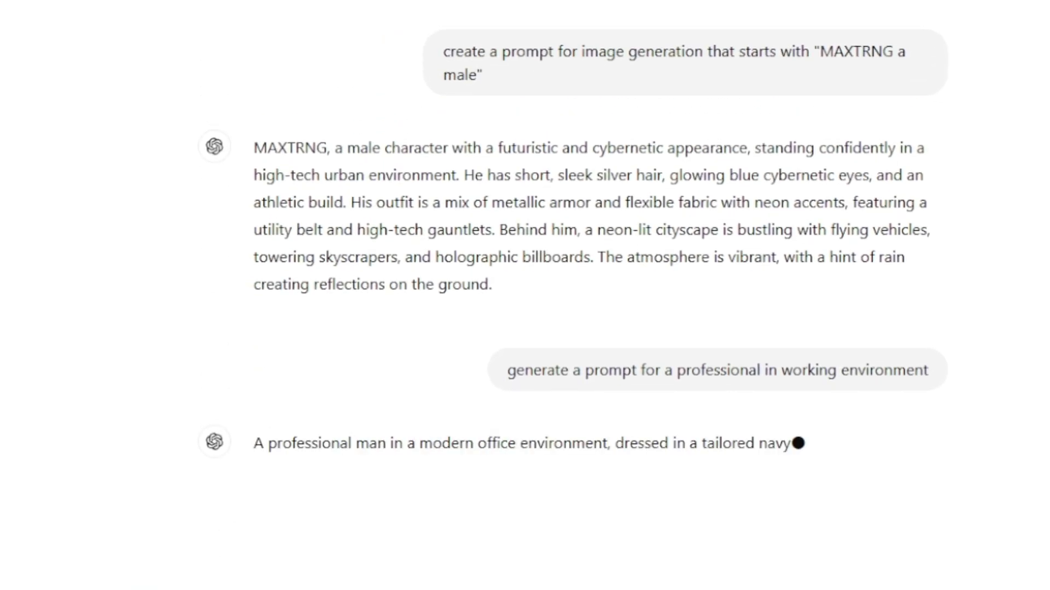
{"action": "left_click_drag", "start_coordinate": [255, 146], "coordinate": [380, 147]}
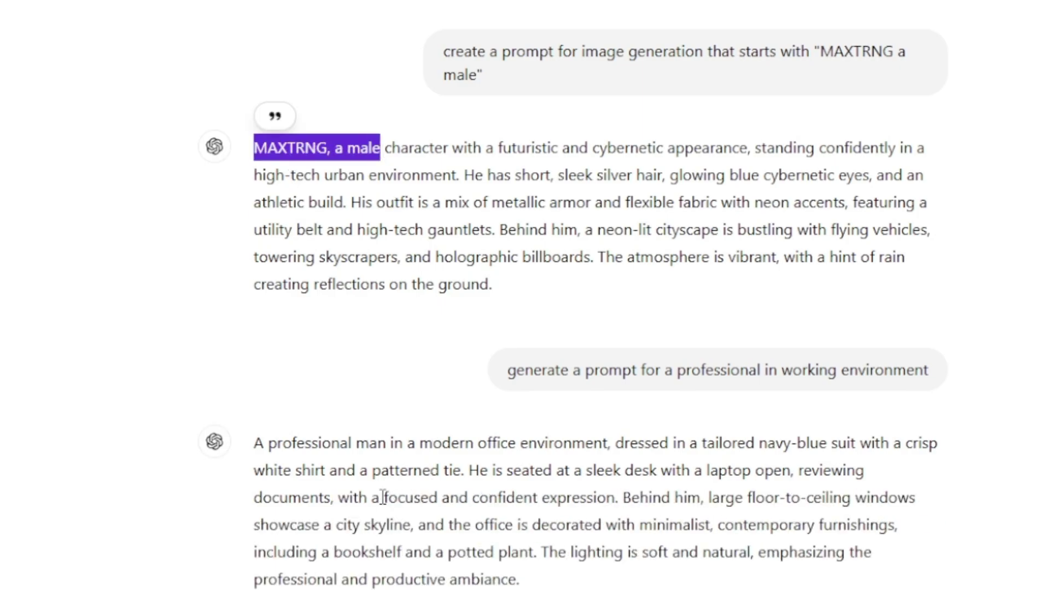
{"action": "triple_click", "coordinate": [280, 484]}
{"action": "key", "text": "ctrl+c"}
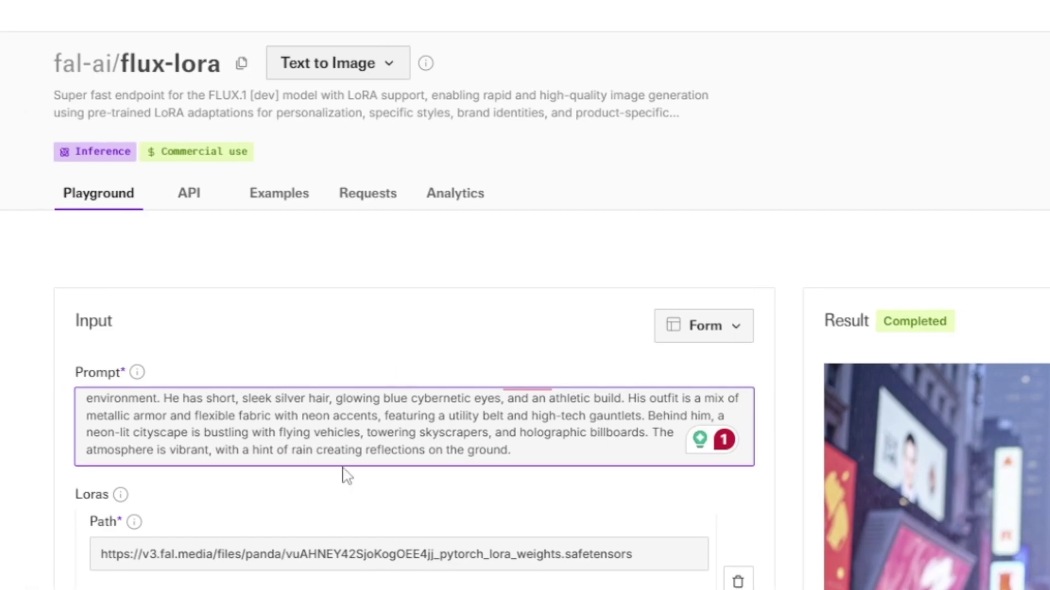
Replace the cyberpunk prompt with the pasted office-man prompt, prefixed with 'MAXTRNG,'
{"action": "key", "text": "ctrl+a"}
{"action": "key", "text": "BackSpace"}
{"action": "key", "text": "ctrl+v"}
{"action": "scroll", "coordinate": [89, 405], "scroll_direction": "up", "scroll_amount": 3}
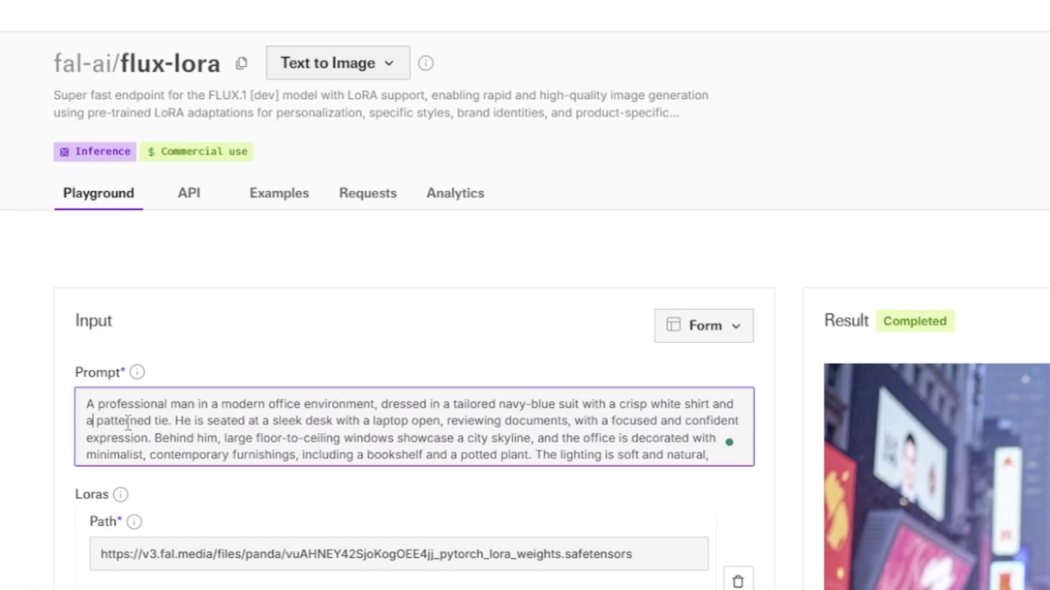
{"action": "type", "text": "MAXTRNG, a male"}
{"action": "key", "text": "Delete"}
{"action": "key", "text": "BackSpace"}
{"action": "key", "text": "BackSpace"}
{"action": "key", "text": "BackSpace"}
{"action": "key", "text": "BackSpace"}
{"action": "key", "text": "BackSpace"}
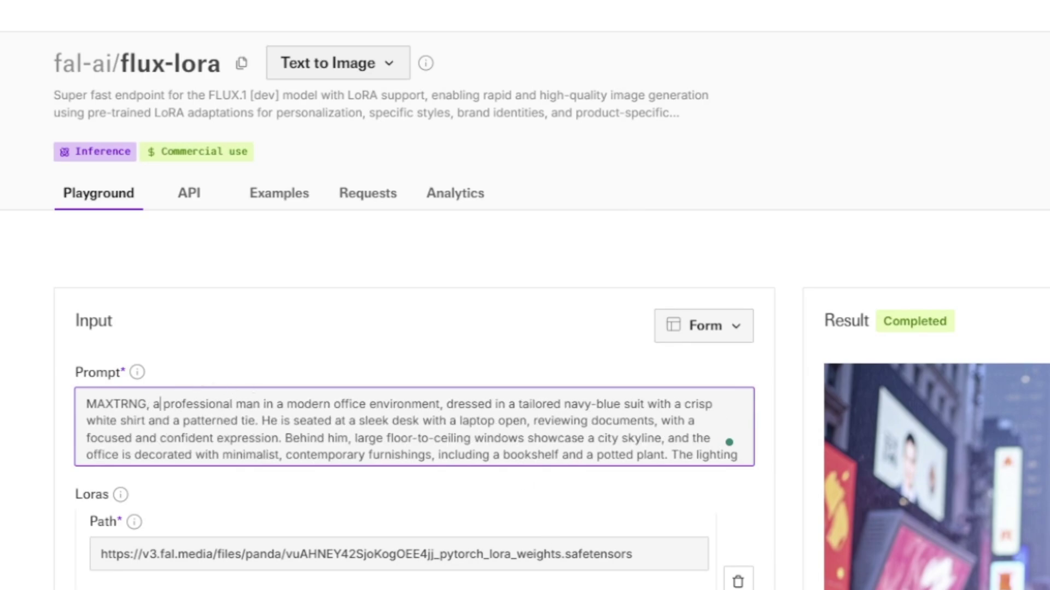
Generate the office portrait from the new MAXTRNG prompt
{"action": "scroll", "coordinate": [624, 540], "scroll_direction": "down", "scroll_amount": 15}
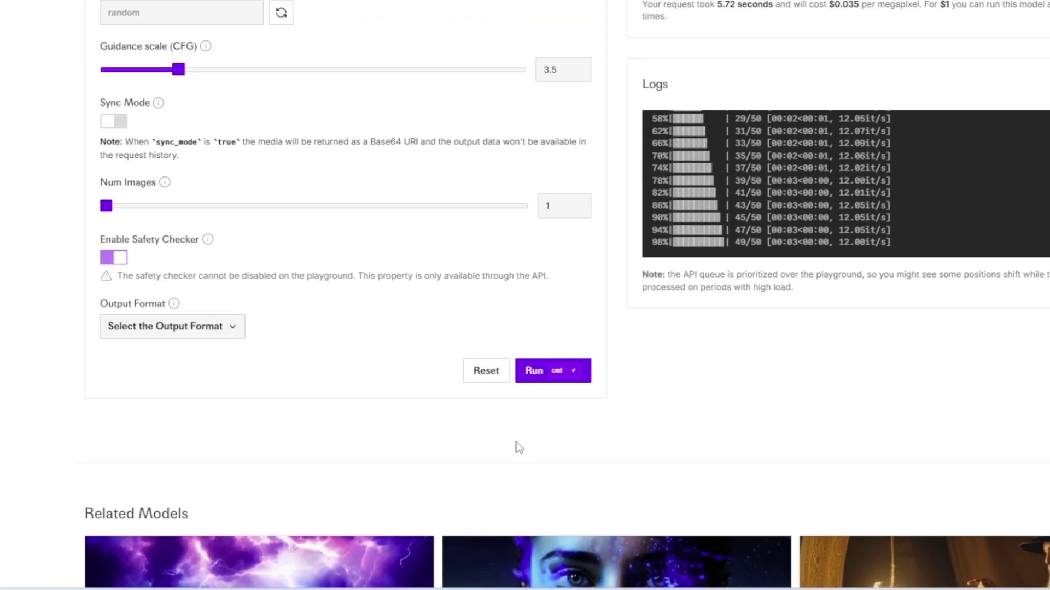
{"action": "left_click", "coordinate": [572, 370]}
{"action": "scroll", "coordinate": [596, 224], "scroll_direction": "up", "scroll_amount": 7}
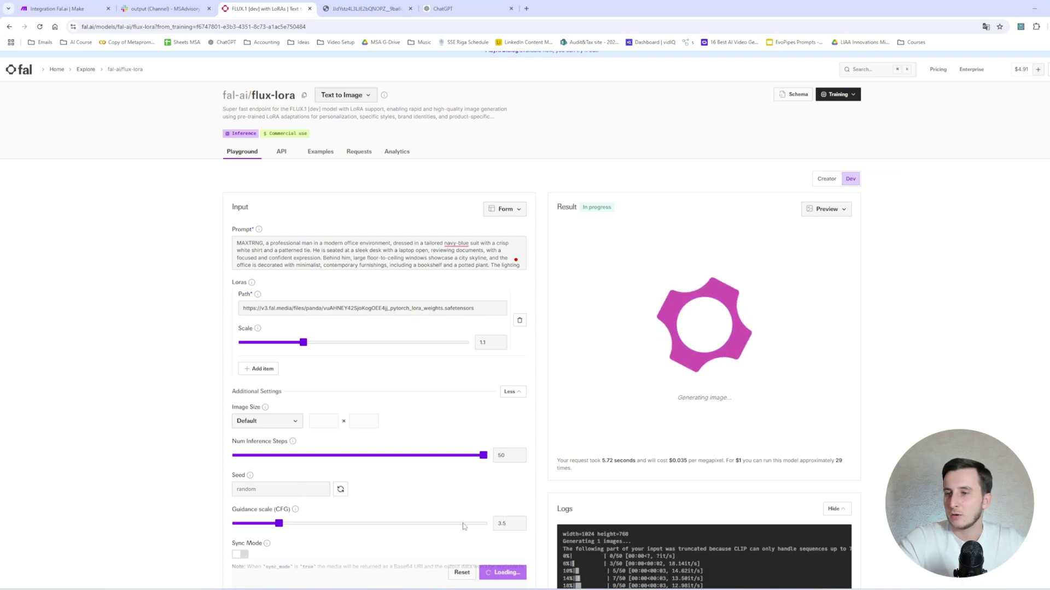
{"action": "scroll", "coordinate": [421, 527], "scroll_direction": "down", "scroll_amount": 2}
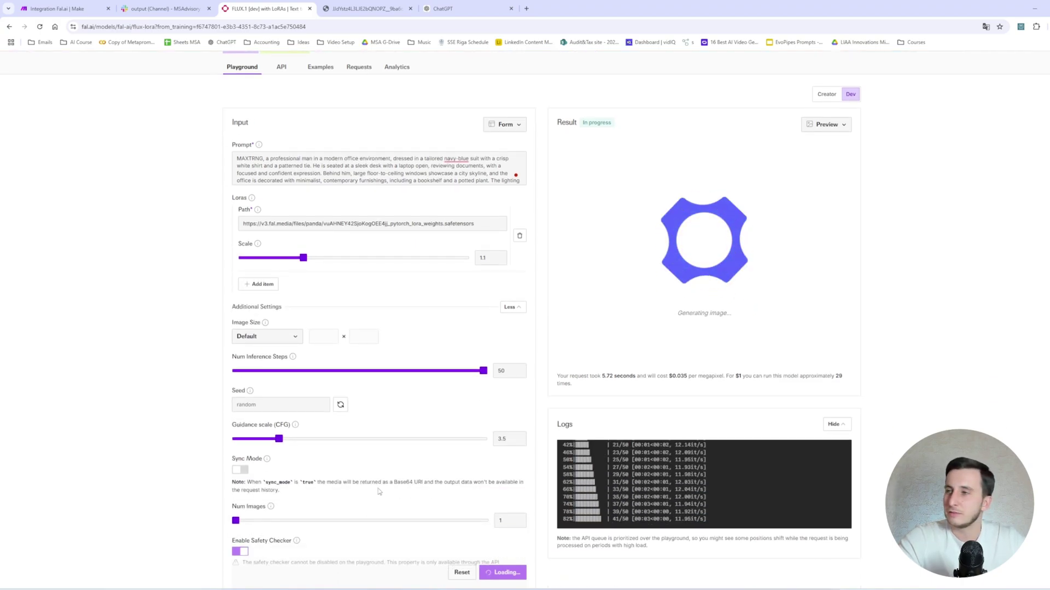
{"action": "scroll", "coordinate": [379, 491], "scroll_direction": "up", "scroll_amount": 1}
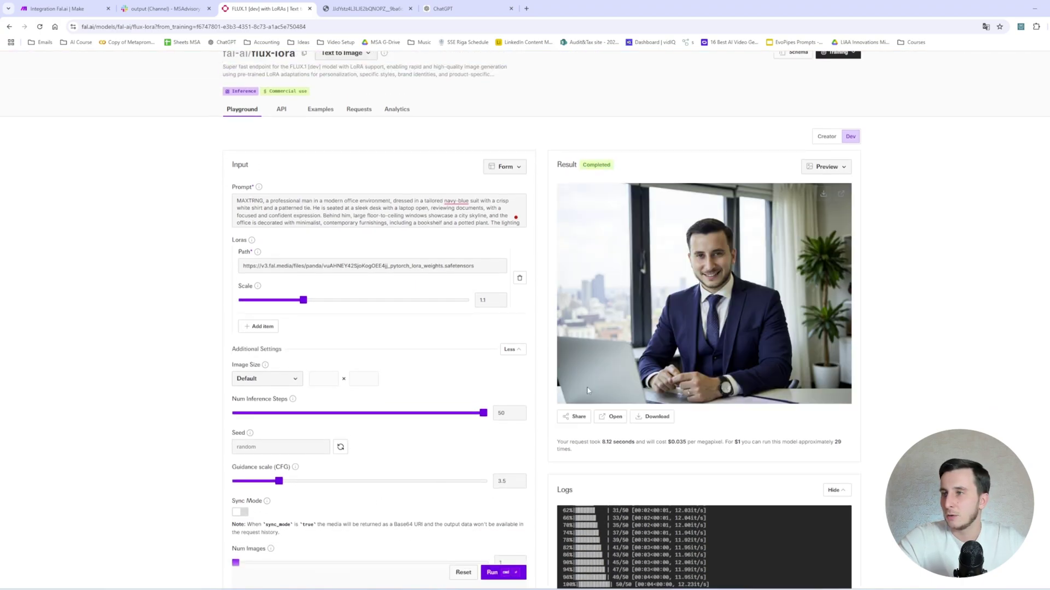
View the office portrait full size in its own tab and zoom in to inspect the face
{"action": "left_click", "coordinate": [840, 194]}
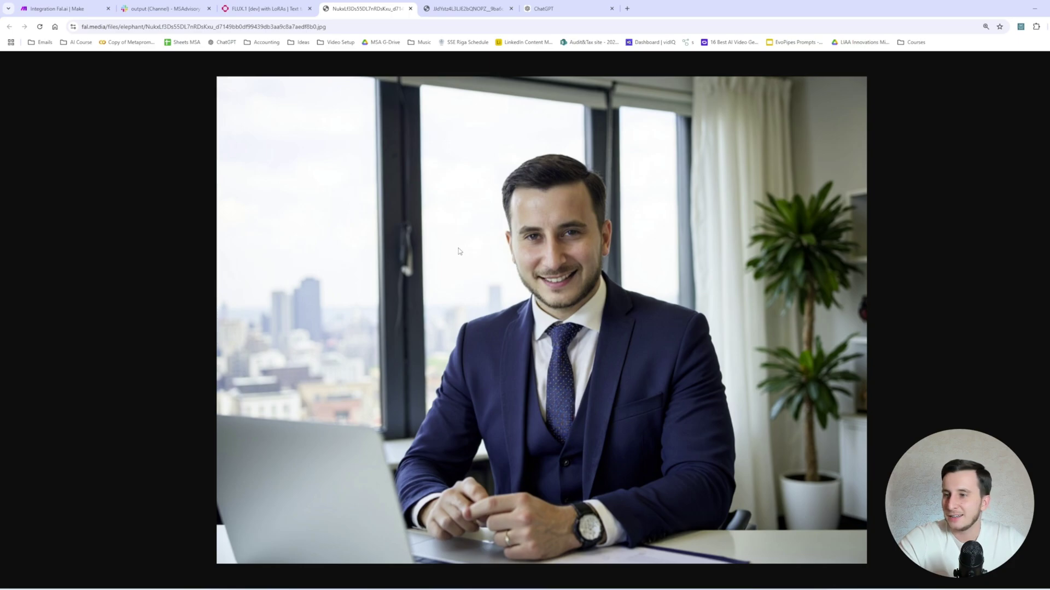
{"action": "left_click", "coordinate": [265, 8]}
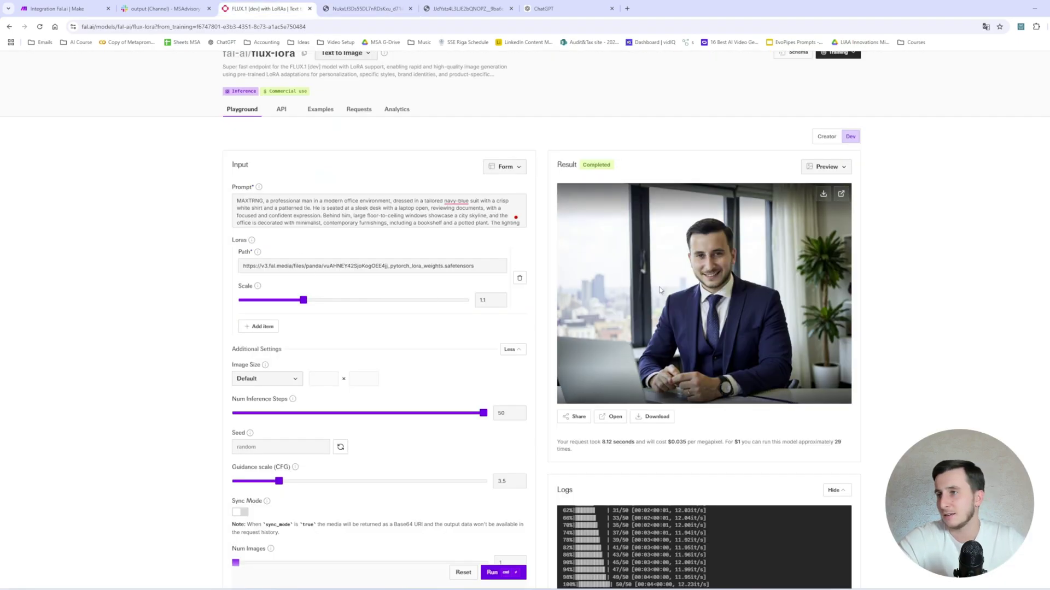
{"action": "key", "text": "ctrl+Tab"}
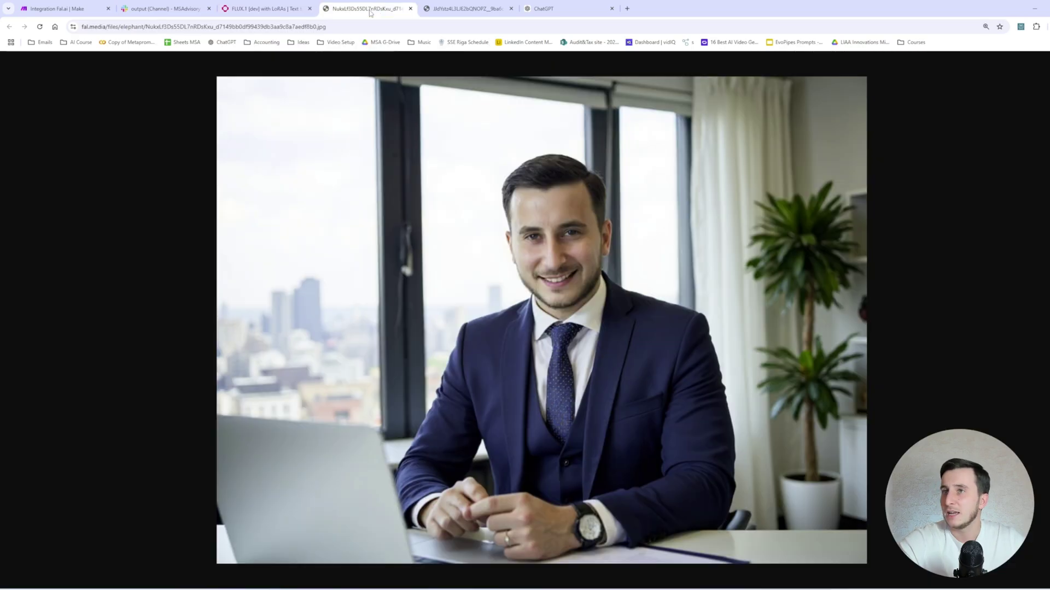
{"action": "left_click", "coordinate": [559, 237]}
{"action": "scroll", "coordinate": [569, 246], "scroll_direction": "down", "scroll_amount": 5}
{"action": "scroll", "coordinate": [578, 253], "scroll_direction": "right", "scroll_amount": 5}
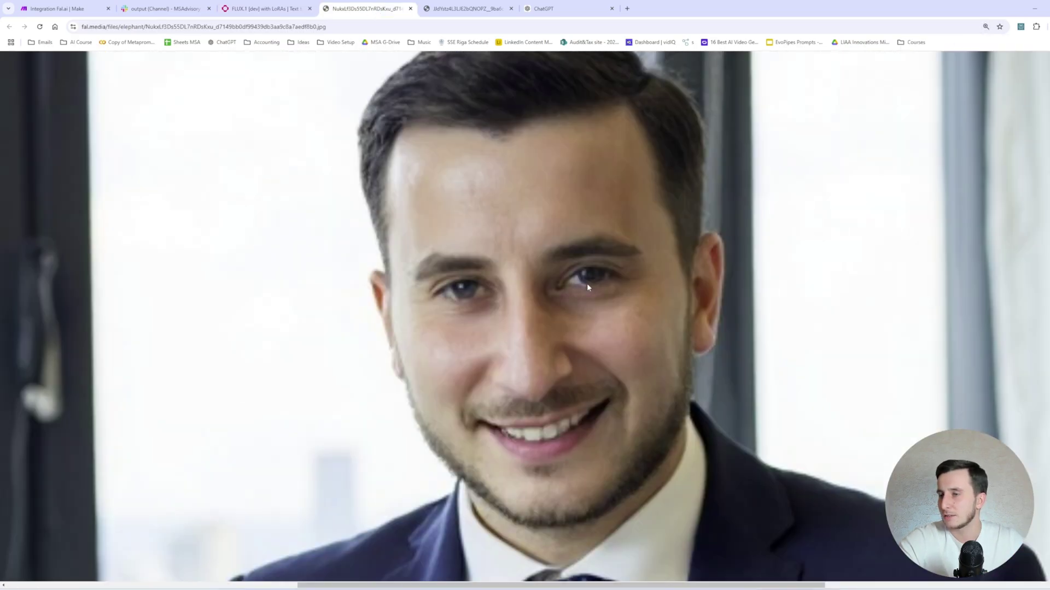
{"action": "left_click", "coordinate": [573, 260]}
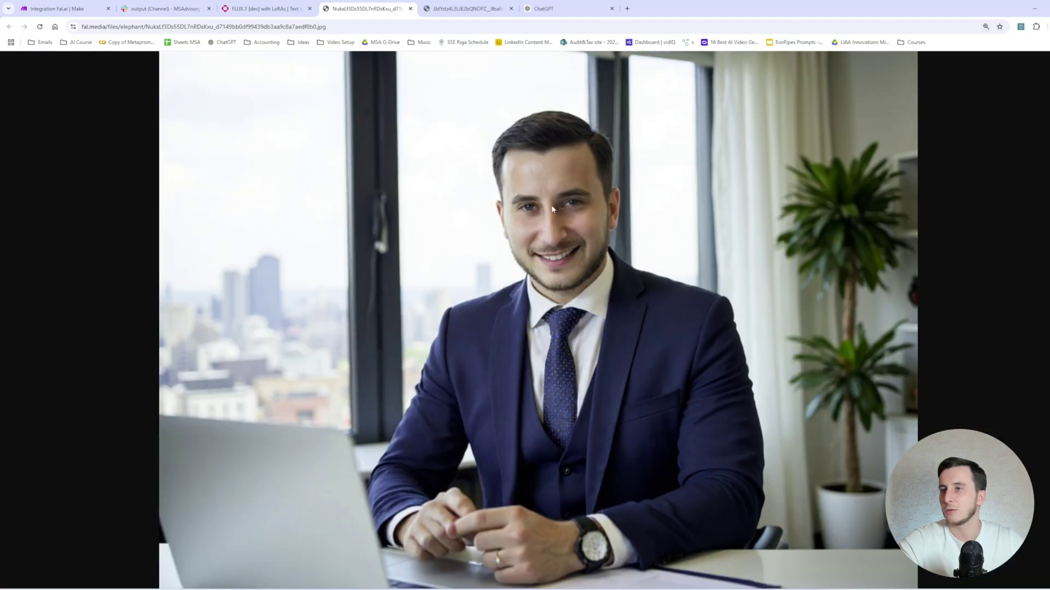
{"action": "scroll", "coordinate": [585, 246], "scroll_direction": "up", "scroll_amount": 8, "text": "ctrl"}
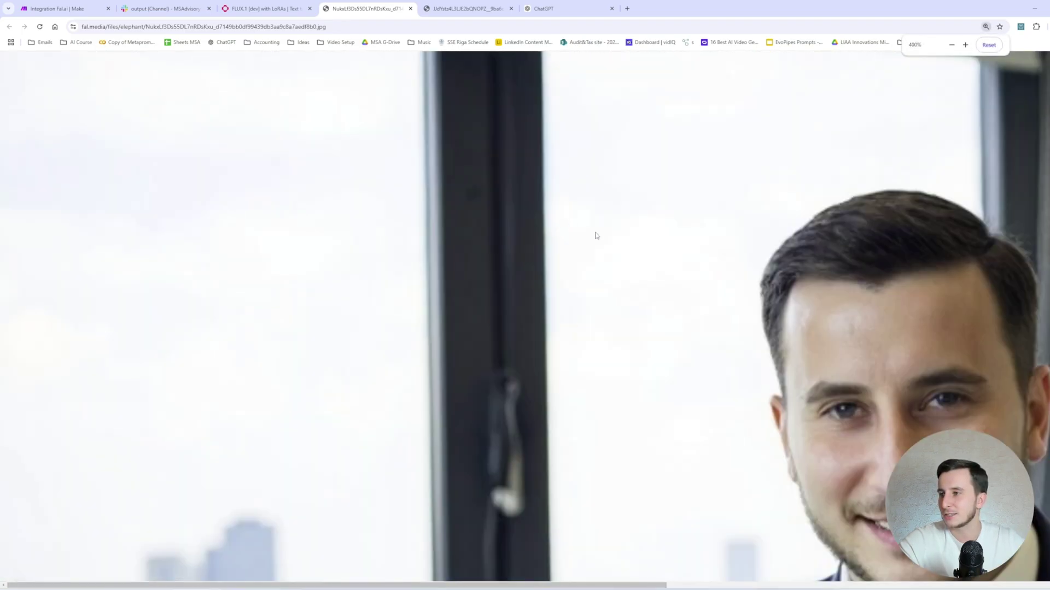
{"action": "scroll", "coordinate": [596, 236], "scroll_direction": "down", "scroll_amount": 4, "text": "ctrl"}
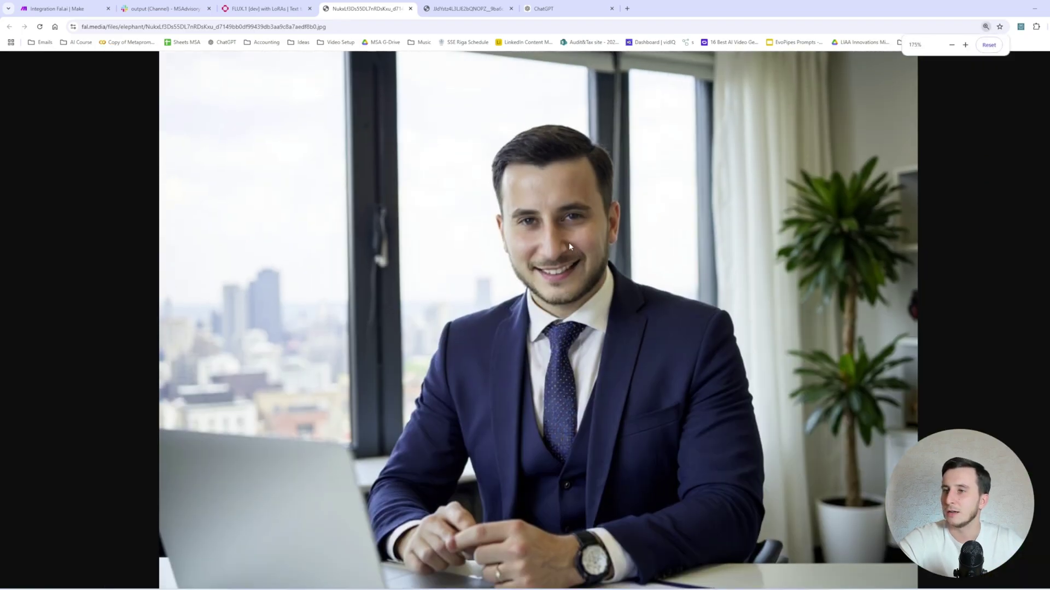
{"action": "scroll", "coordinate": [569, 247], "scroll_direction": "down", "scroll_amount": 1}
{"action": "left_click", "coordinate": [263, 8]}
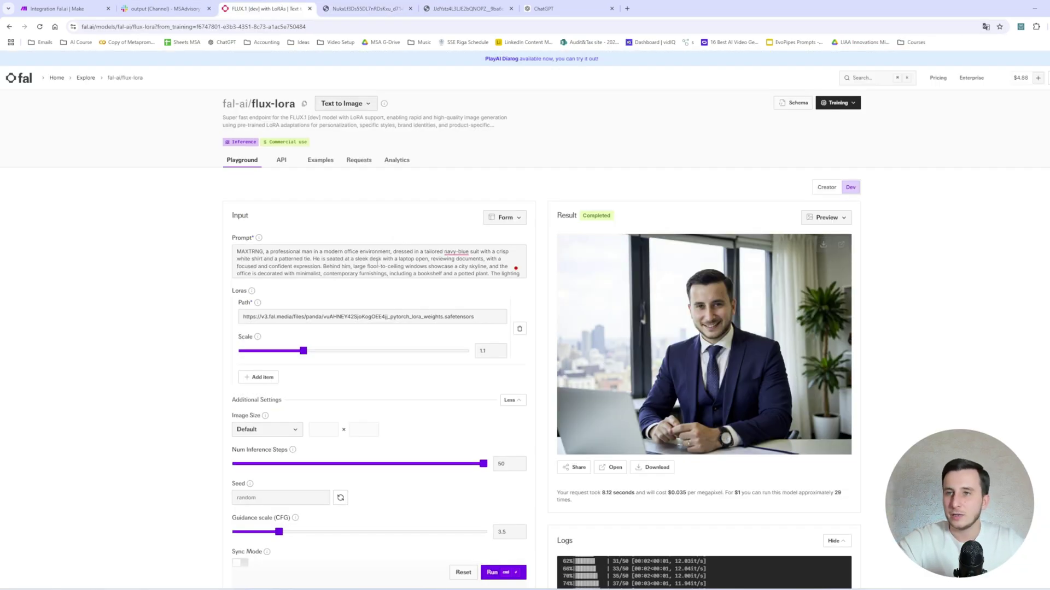
Start a '10 profes…' message to ChatGPT, discard it, and return to the fal playground
{"action": "left_click", "coordinate": [531, 5]}
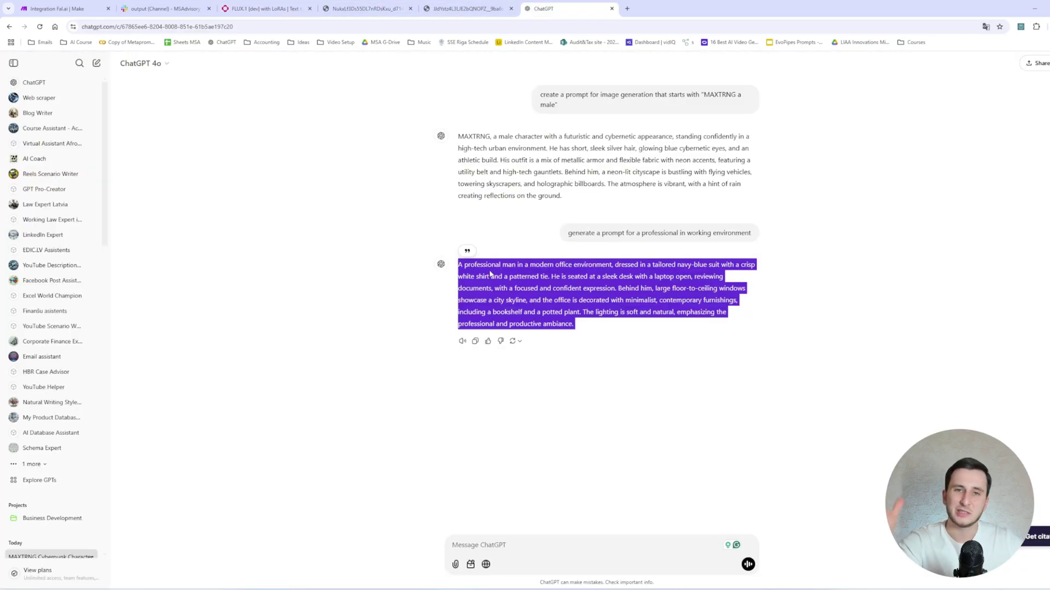
{"action": "left_click", "coordinate": [530, 537]}
{"action": "type", "text": "10 profes"}
{"action": "key", "text": "ctrl+a"}
{"action": "key", "text": "BackSpace"}
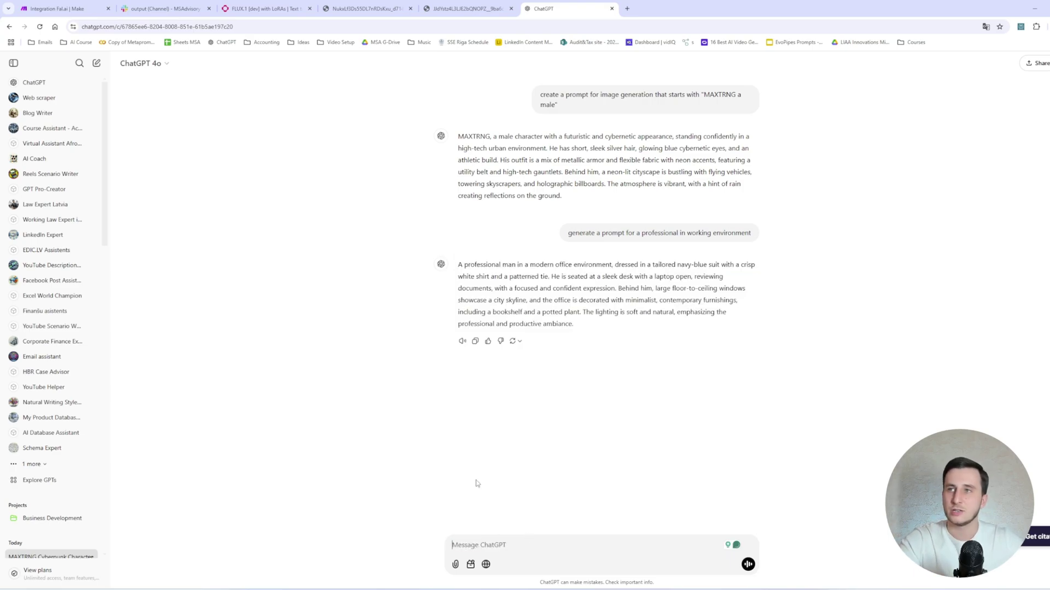
{"action": "left_click", "coordinate": [262, 9]}
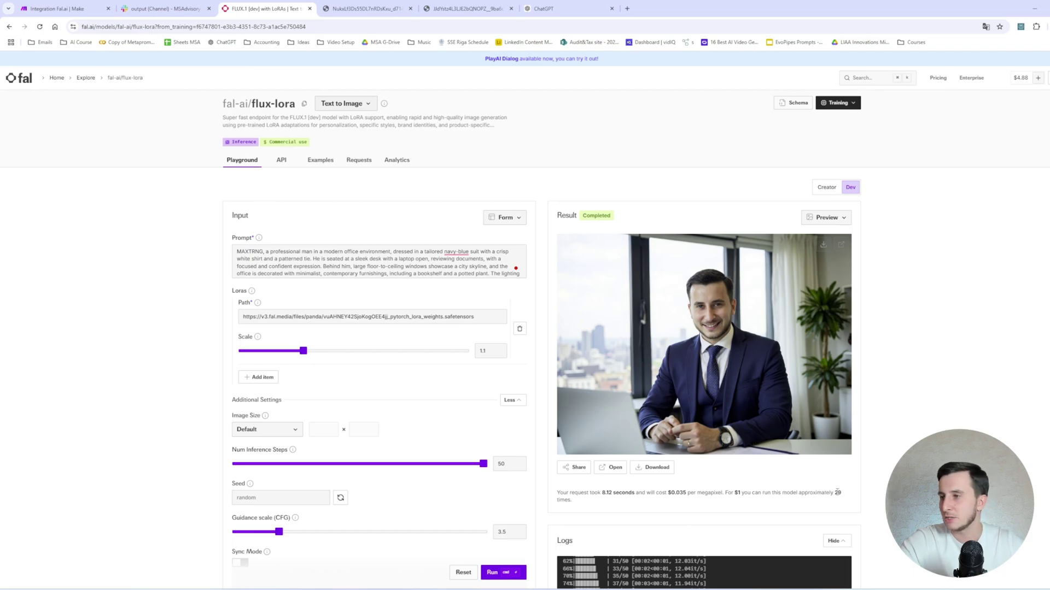
{"action": "left_click_drag", "start_coordinate": [836, 493], "coordinate": [848, 494]}
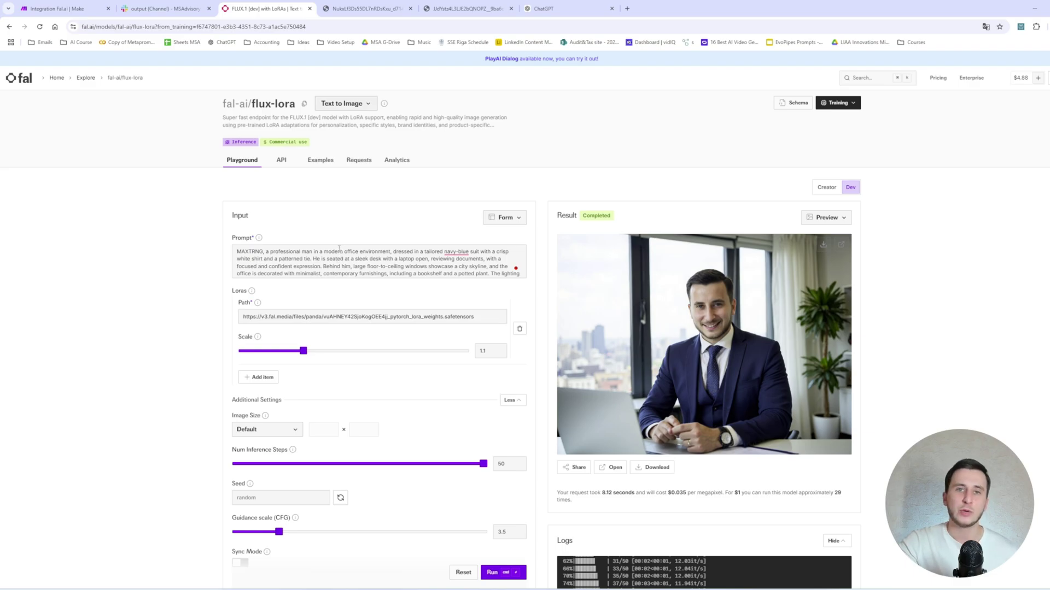
View the flux-lora API documentation, then return to the Make scenario
{"action": "left_click", "coordinate": [282, 161]}
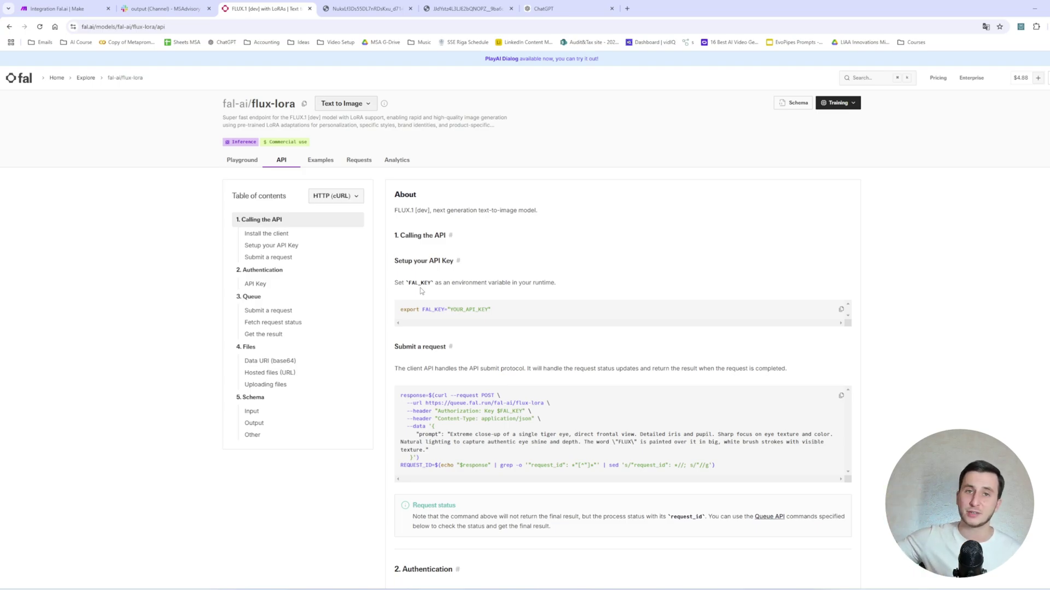
{"action": "left_click", "coordinate": [57, 9]}
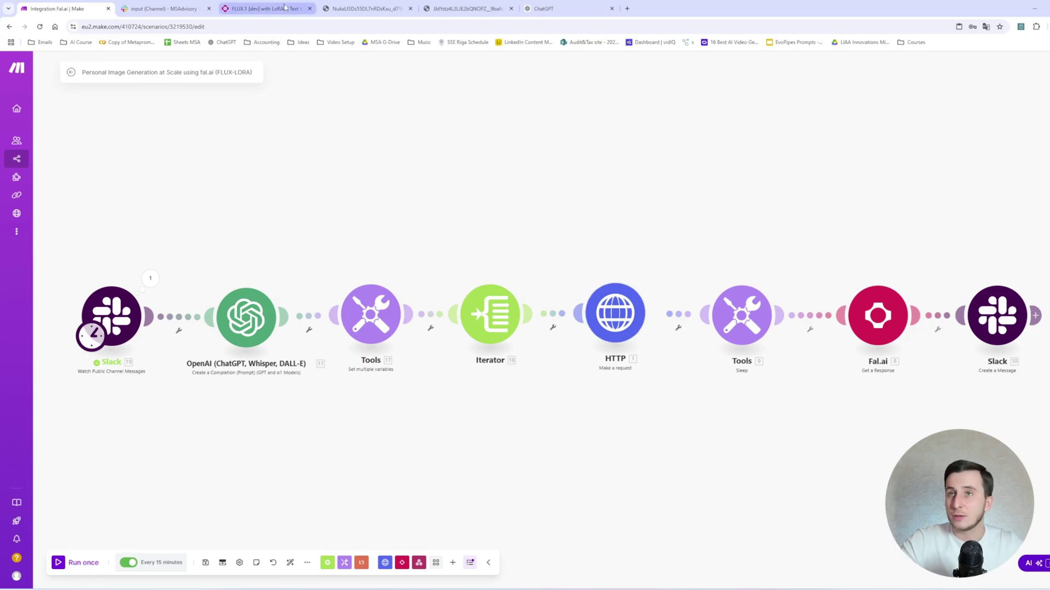
Post 'Generate me 10 prompts of a professional in a working environment' in Slack's #input channel
{"action": "left_click", "coordinate": [163, 8]}
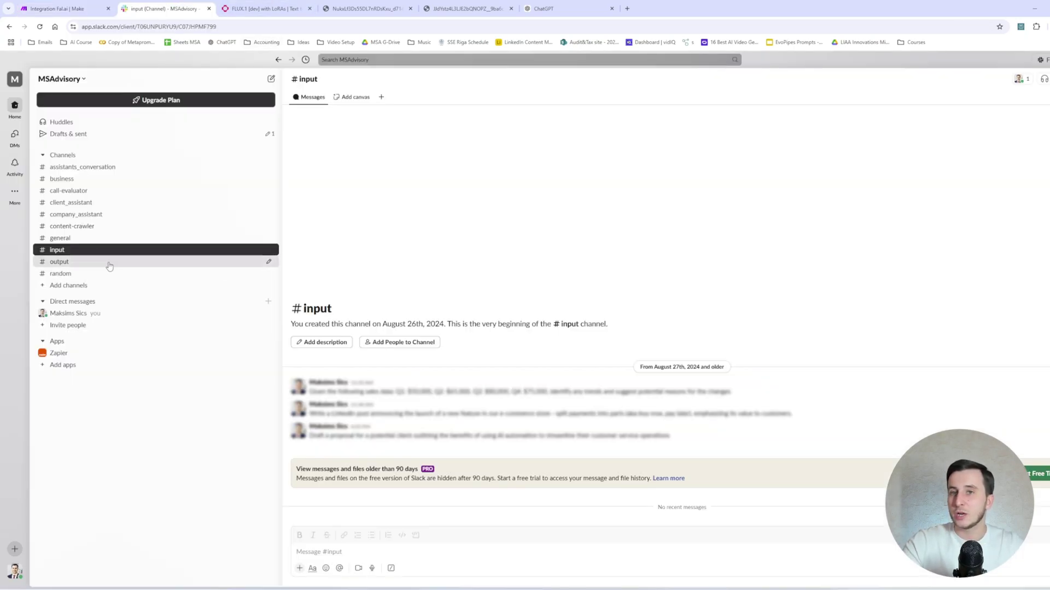
{"action": "type", "text": "Generate me 10"}
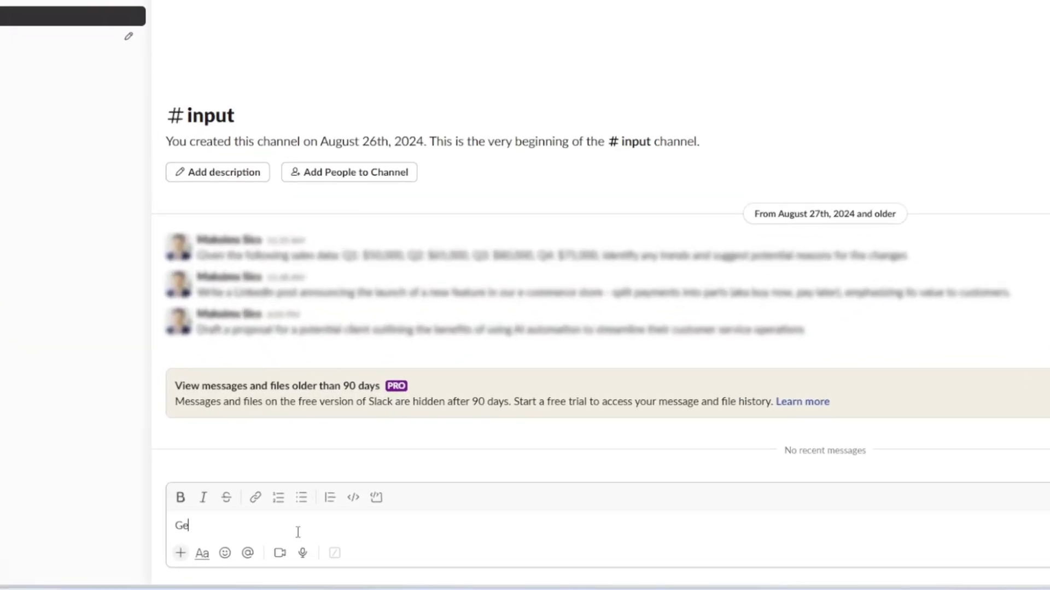
{"action": "type", "text": " prompts of a per"}
{"action": "key", "text": "BackSpace"}
{"action": "key", "text": "BackSpace"}
{"action": "type", "text": "rompts of a per"}
{"action": "key", "text": "BackSpace"}
{"action": "key", "text": "BackSpace"}
{"action": "type", "text": "rofessional In"}
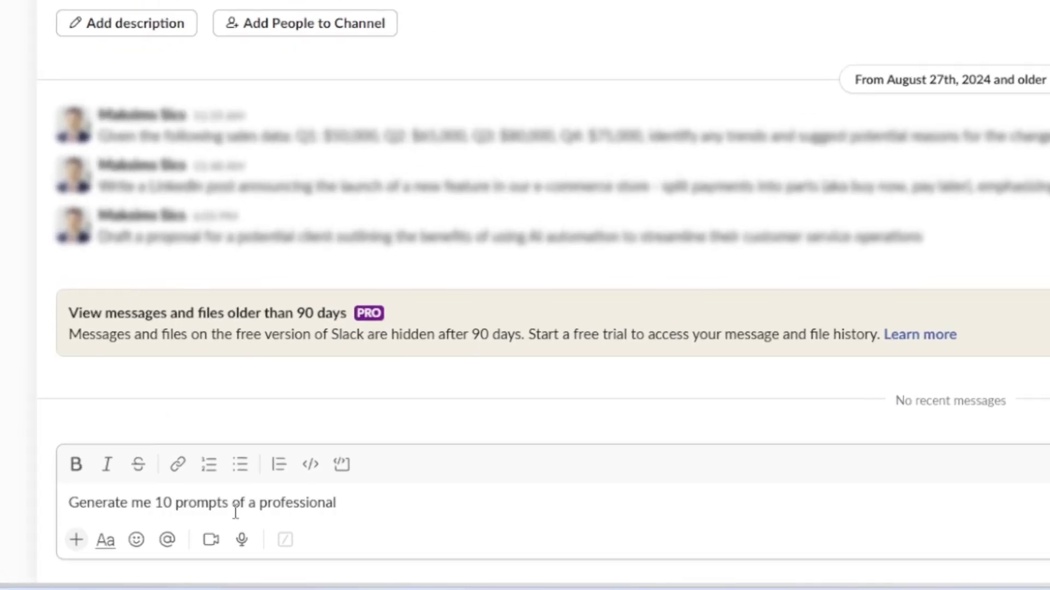
{"action": "key", "text": "BackSpace"}
{"action": "type", "text": "in a working environment"}
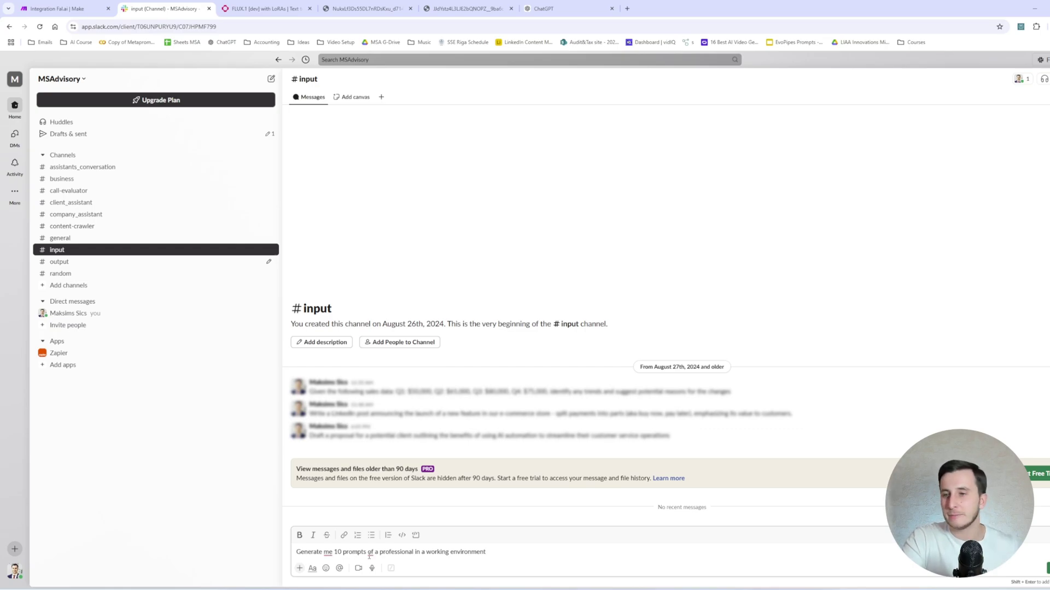
{"action": "key", "text": "Return"}
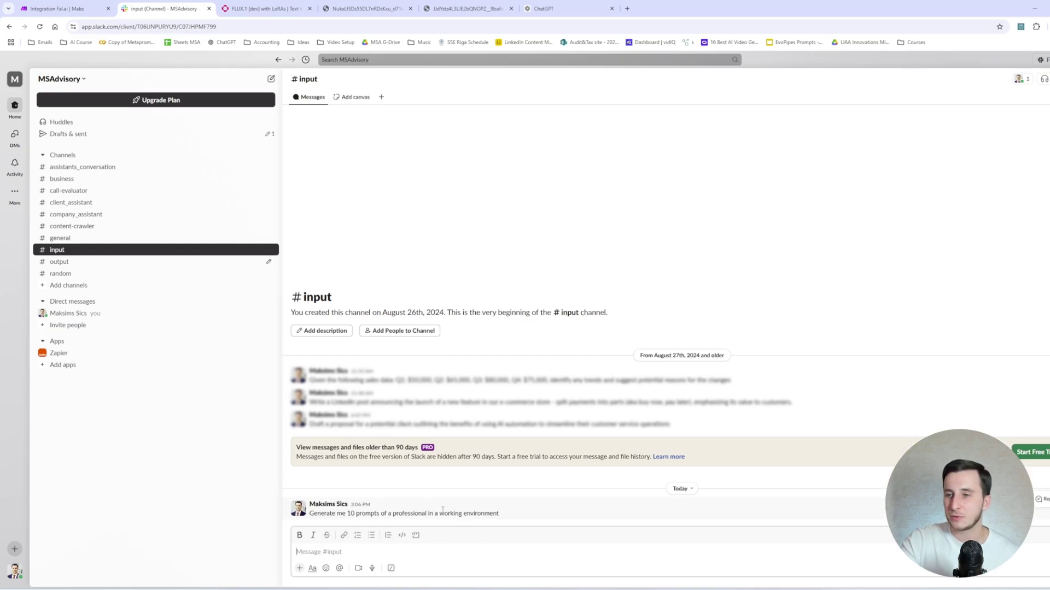
{"action": "left_click", "coordinate": [55, 8]}
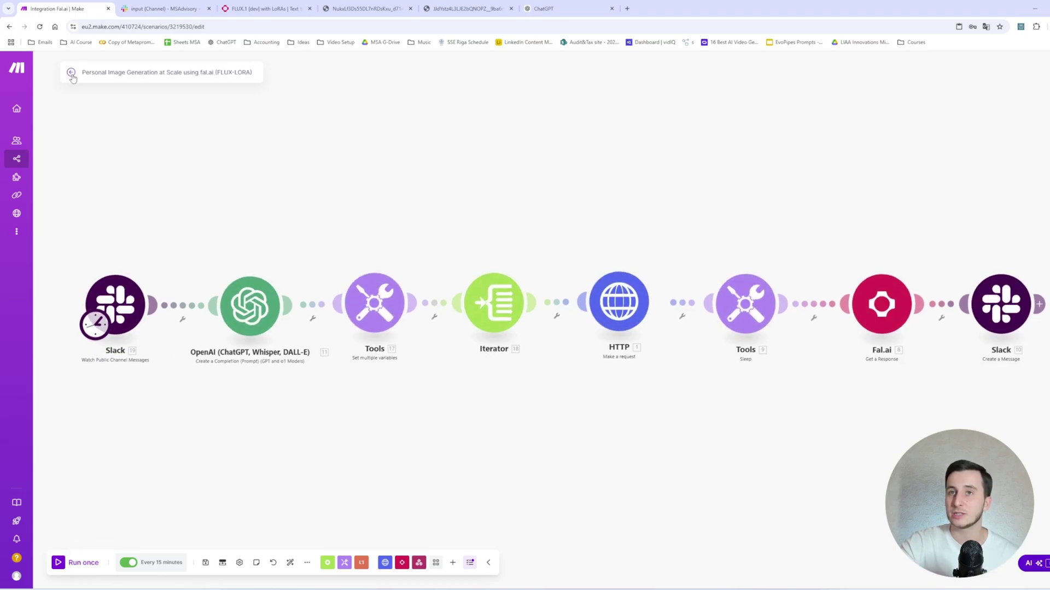
Open Slack's #output channel and browse the generated professional portraits full size
{"action": "key", "text": "ctrl+Tab"}
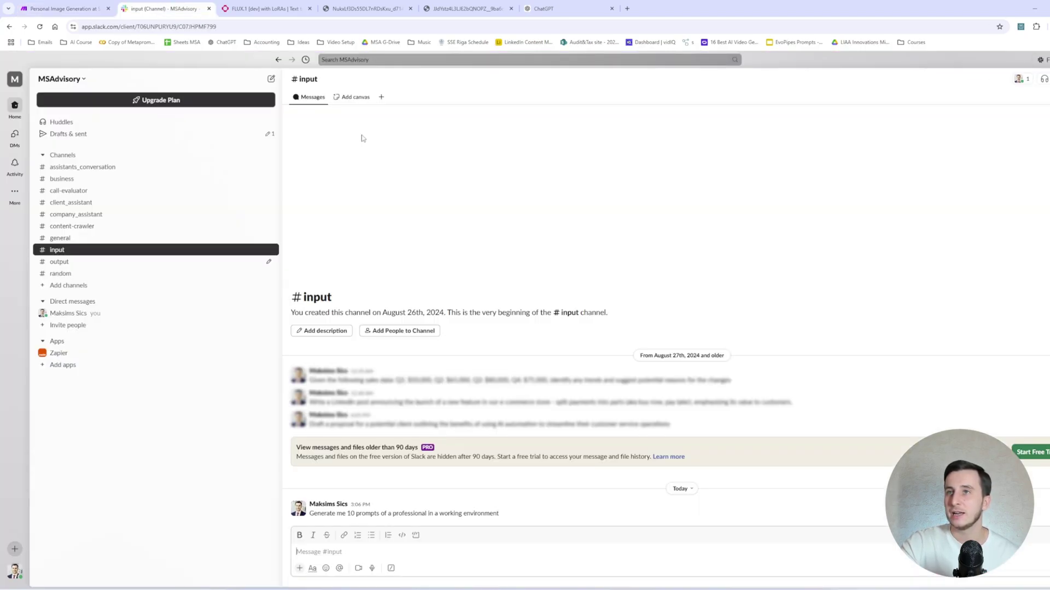
{"action": "left_click", "coordinate": [61, 262]}
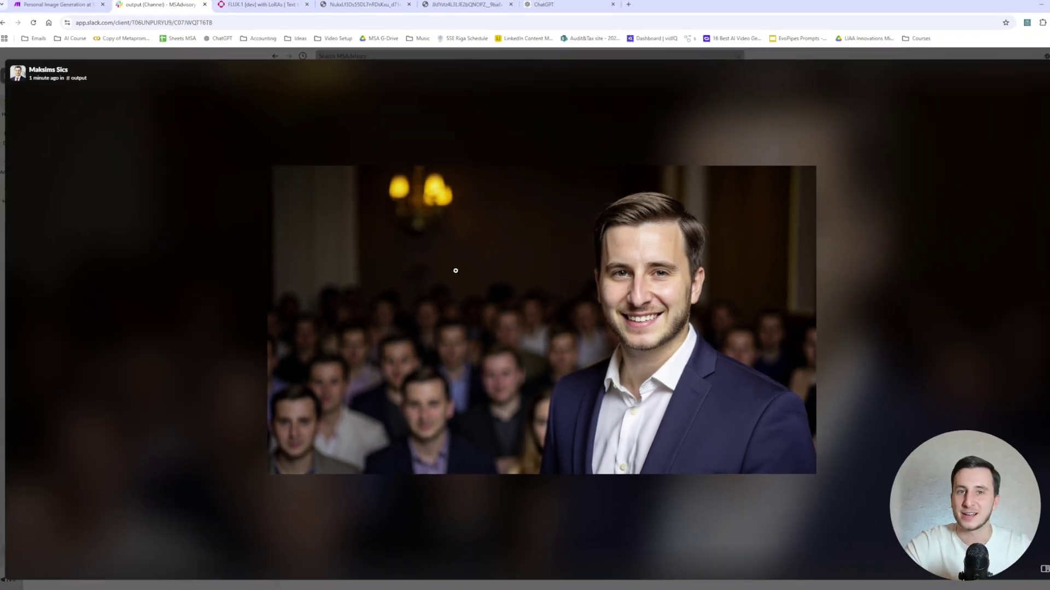
{"action": "key", "text": "Right"}
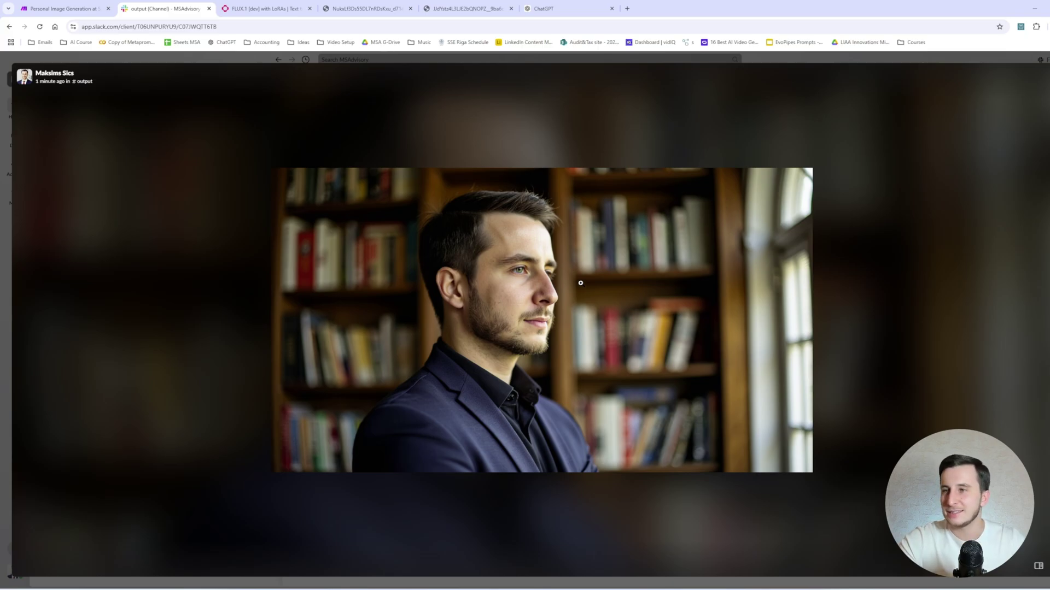
{"action": "key", "text": "Escape"}
Enlarge and zoom into the #output group portrait with the smiling man
{"action": "scroll", "coordinate": [423, 365], "scroll_direction": "down", "scroll_amount": 2}
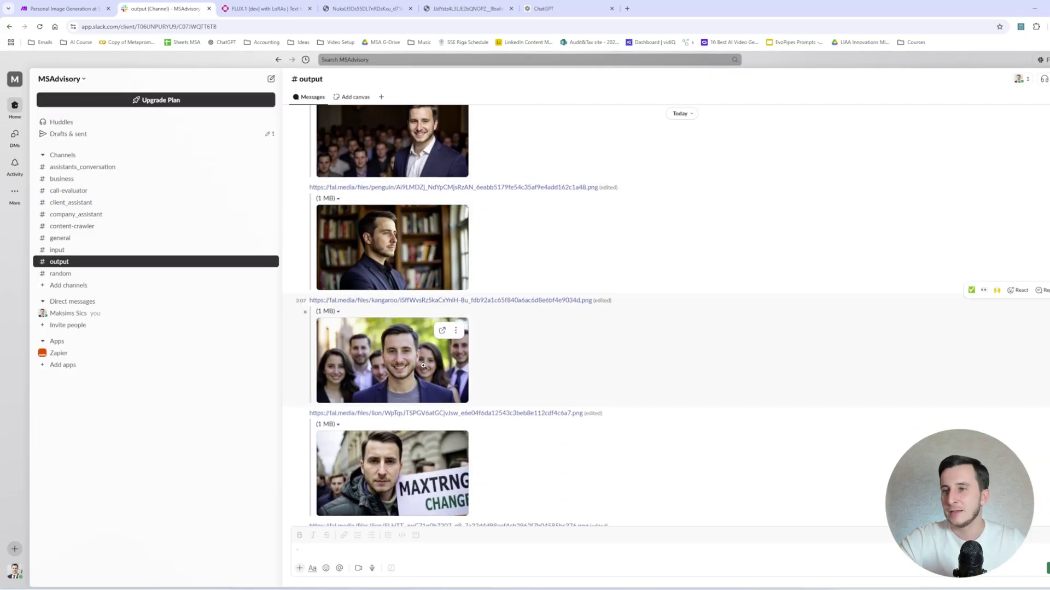
{"action": "left_click", "coordinate": [423, 365]}
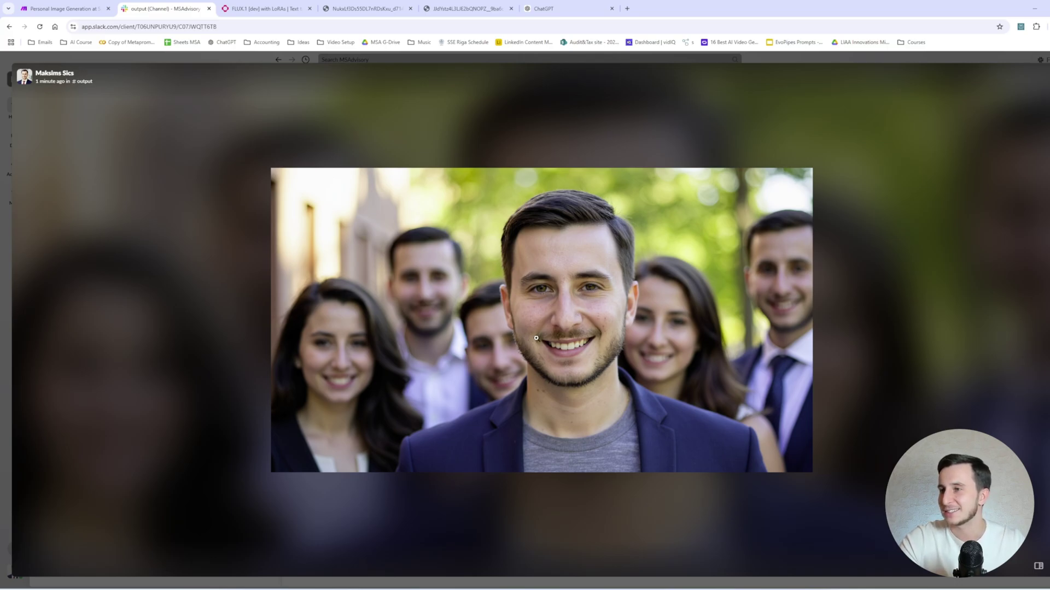
{"action": "left_click", "coordinate": [790, 281]}
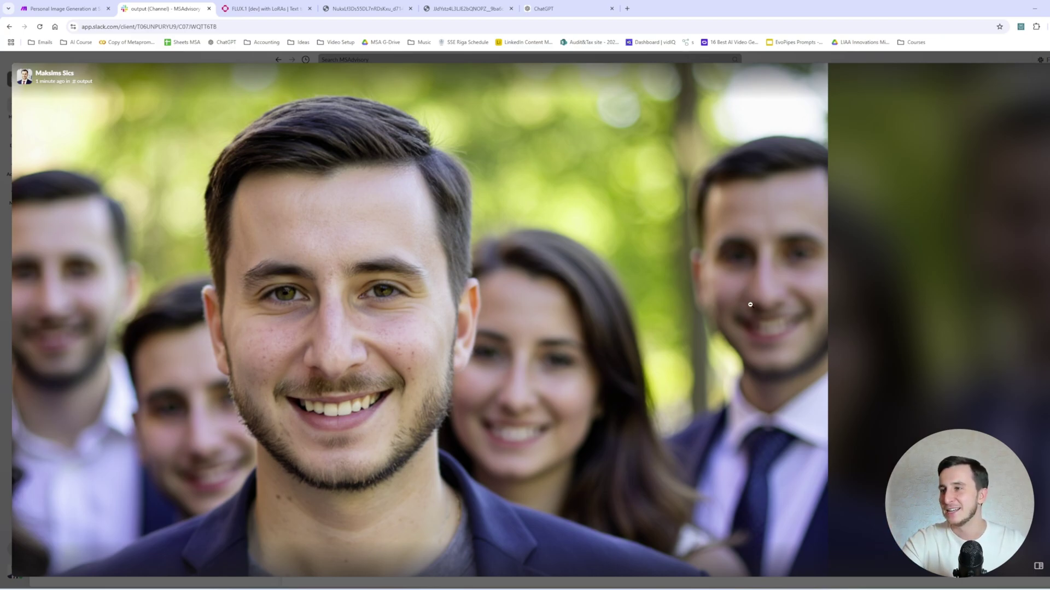
{"action": "key", "text": "Escape"}
{"action": "left_click", "coordinate": [320, 351]}
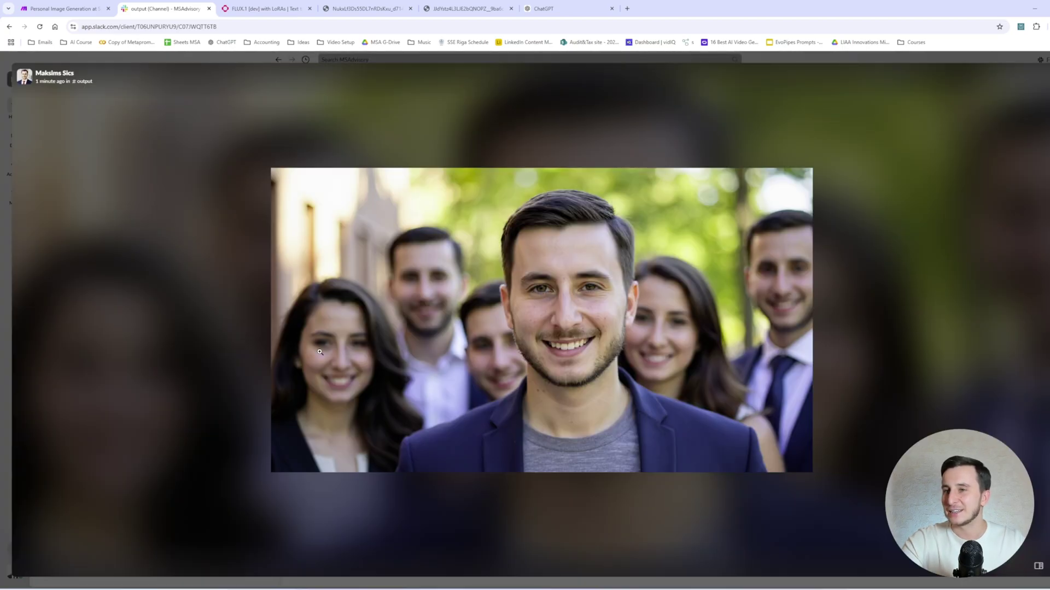
{"action": "left_click", "coordinate": [320, 351]}
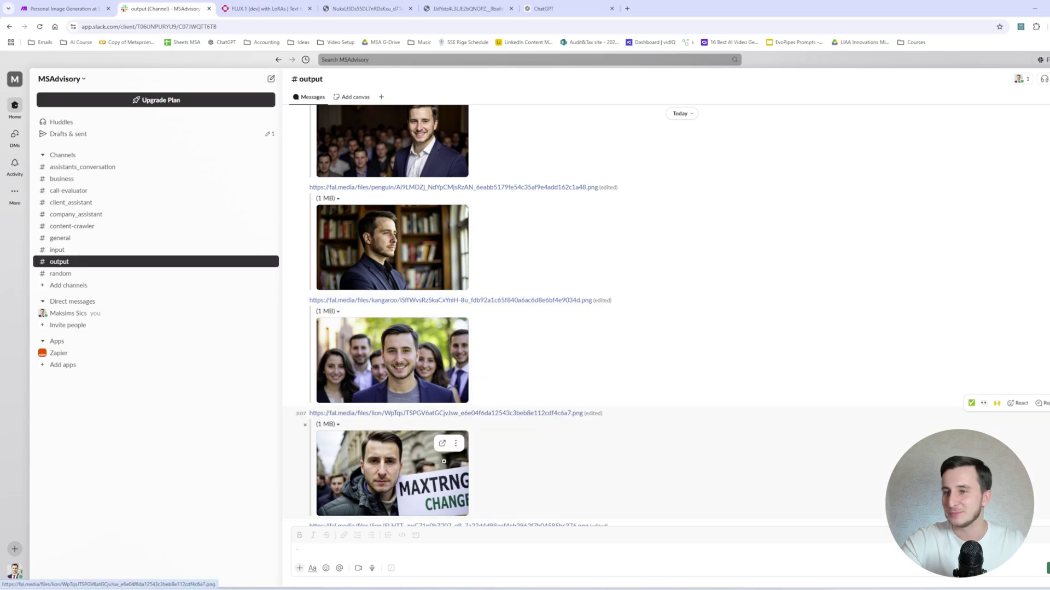
Inspect the MAXTRNG sign photo and the painter T-shirt portrait full size
{"action": "left_click", "coordinate": [415, 470]}
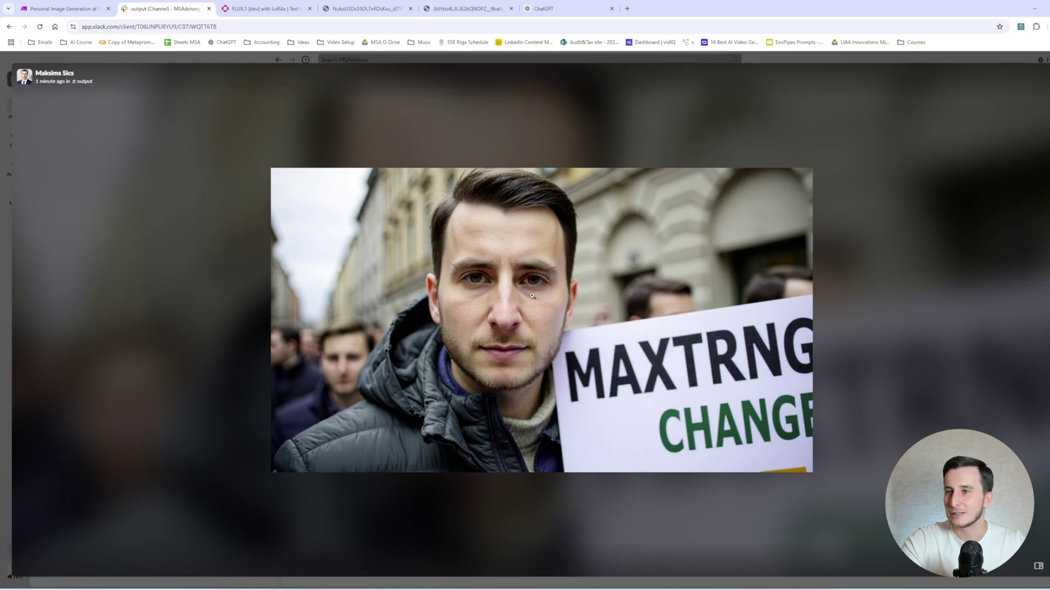
{"action": "key", "text": "Escape"}
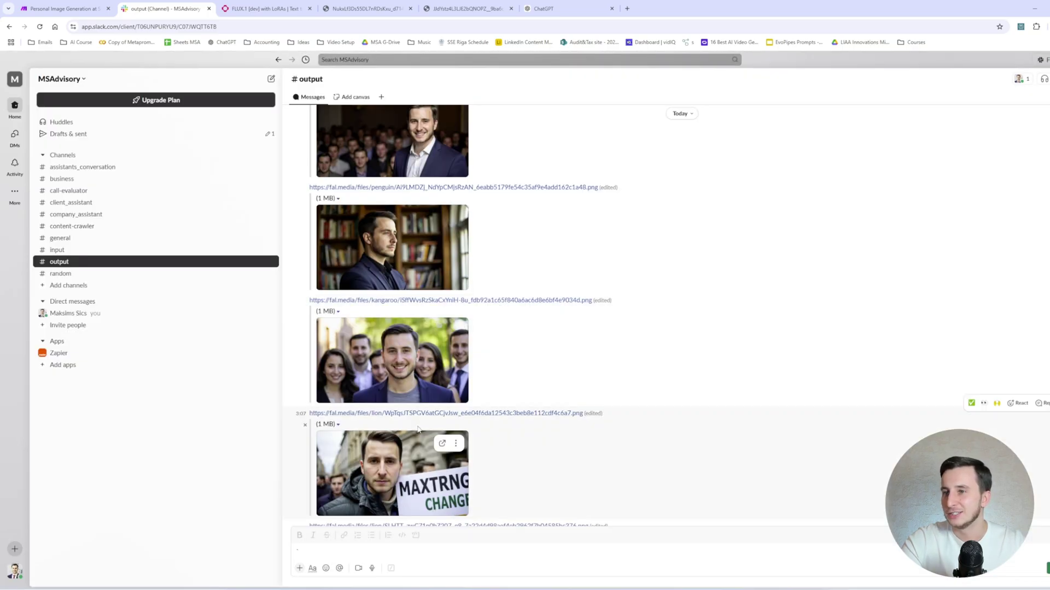
{"action": "left_click", "coordinate": [384, 358]}
{"action": "key", "text": "Escape"}
{"action": "left_click", "coordinate": [397, 478]}
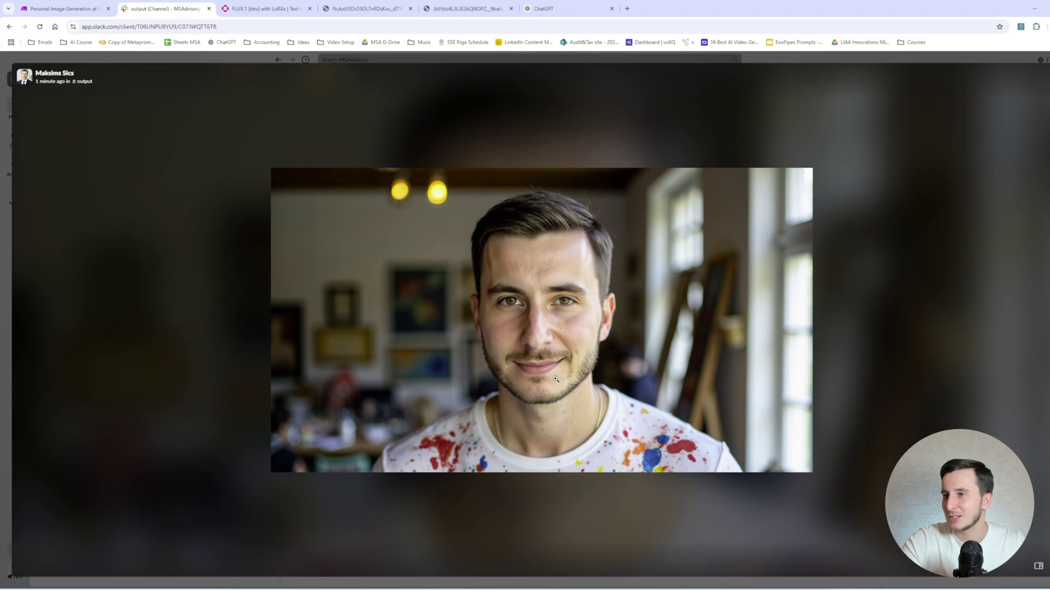
{"action": "key", "text": "Escape"}
{"action": "scroll", "coordinate": [591, 366], "scroll_direction": "up", "scroll_amount": 5}
{"action": "scroll", "coordinate": [577, 361], "scroll_direction": "down", "scroll_amount": 8}
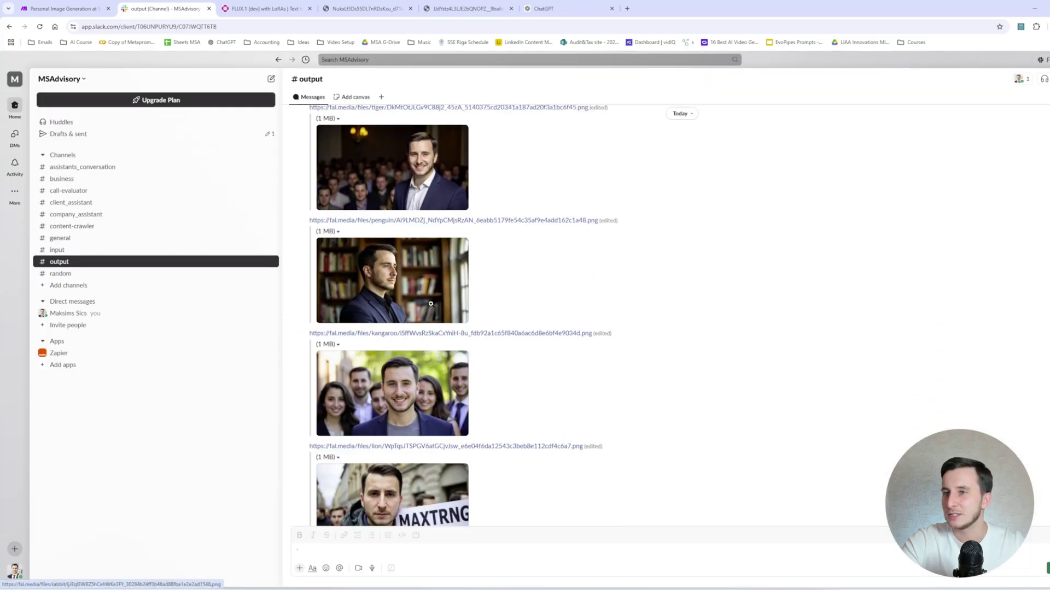
{"action": "scroll", "coordinate": [539, 393], "scroll_direction": "up", "scroll_amount": 3}
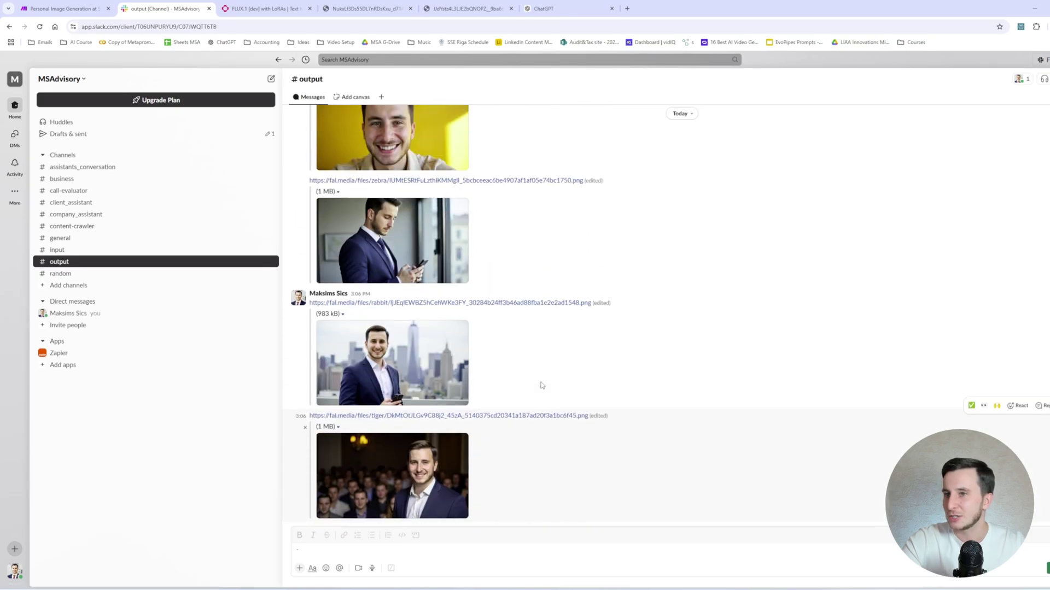
{"action": "scroll", "coordinate": [538, 384], "scroll_direction": "down", "scroll_amount": 3}
{"action": "left_click", "coordinate": [60, 9]}
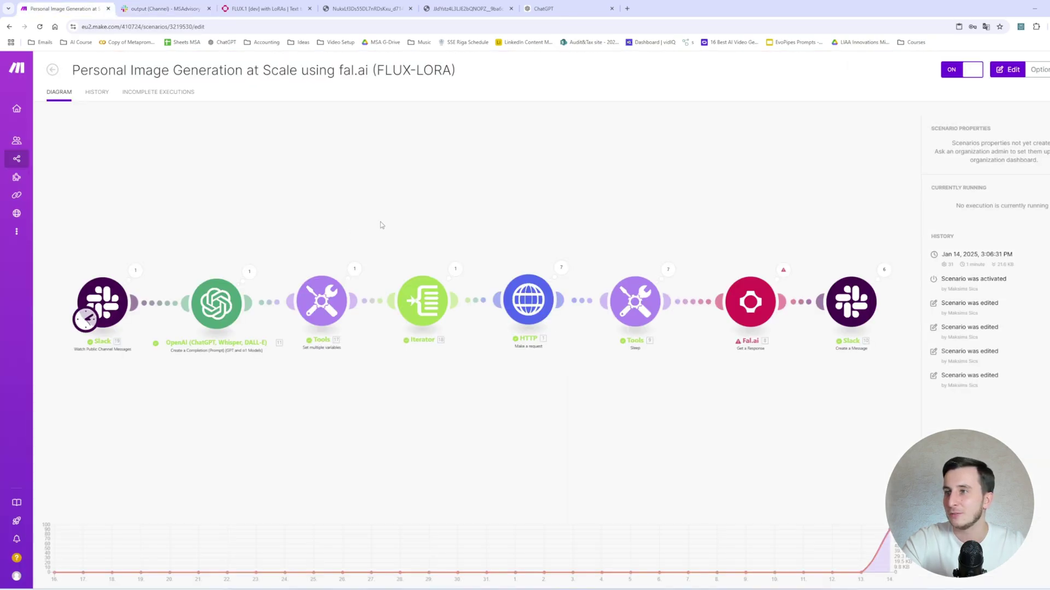
Open the scenario and review the Fal.ai module's Operation 7 404 RuntimeError result
{"action": "left_click", "coordinate": [786, 274]}
{"action": "left_click", "coordinate": [919, 267]}
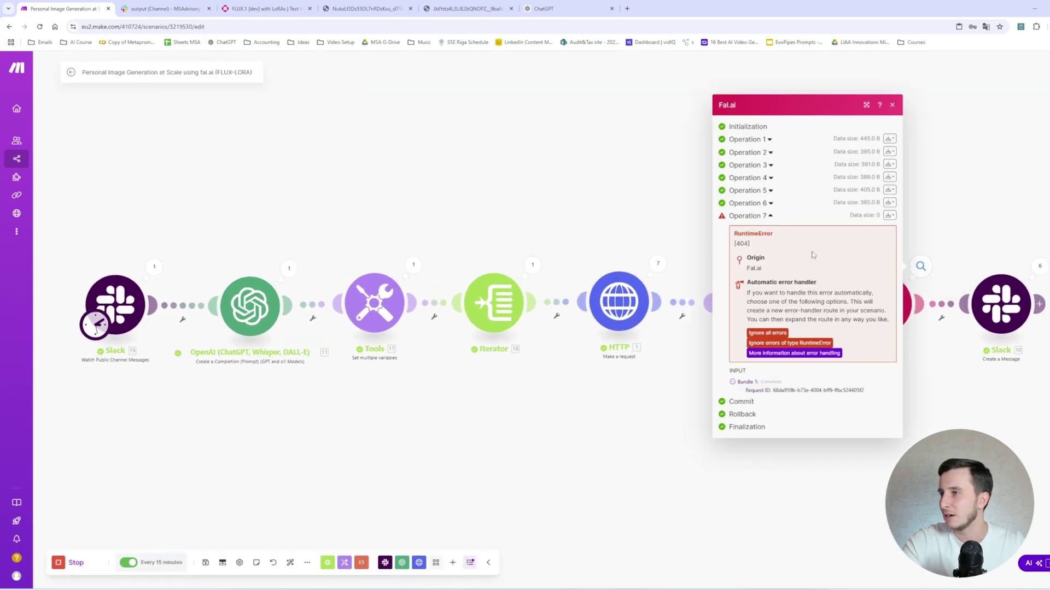
{"action": "left_click", "coordinate": [905, 212]}
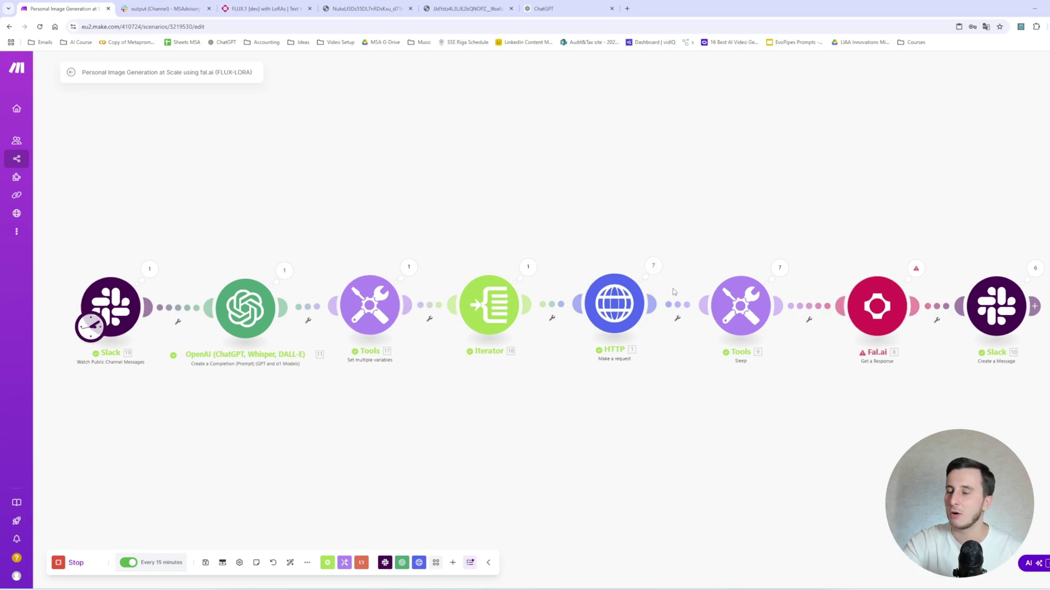
Look through the cyberpunk portrait and FLUX LoRA tabs, then go back to Slack #output
{"action": "left_click", "coordinate": [366, 7]}
{"action": "left_click", "coordinate": [465, 9]}
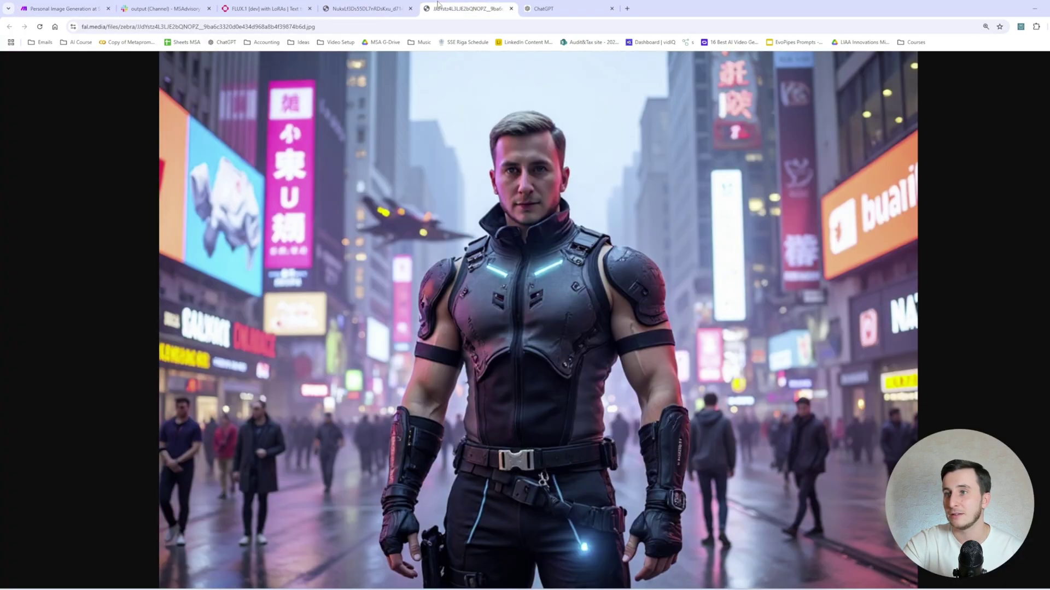
{"action": "left_click", "coordinate": [263, 8]}
{"action": "left_click", "coordinate": [164, 8]}
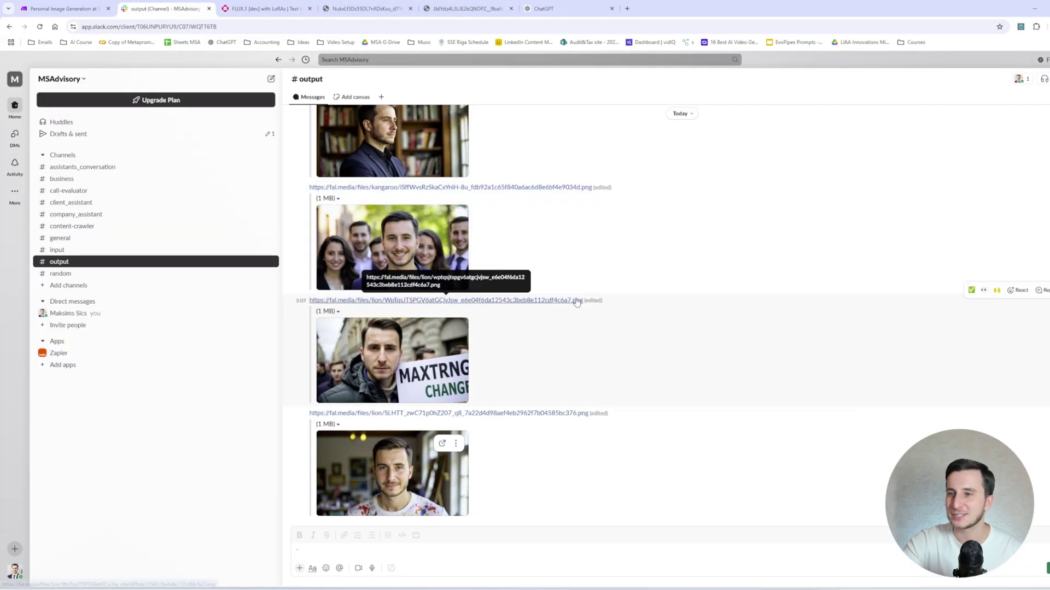
View the portrait in front of a crowd enlarged, close it, and return to Make
{"action": "scroll", "coordinate": [574, 300], "scroll_direction": "up", "scroll_amount": 5}
{"action": "left_click", "coordinate": [430, 278]}
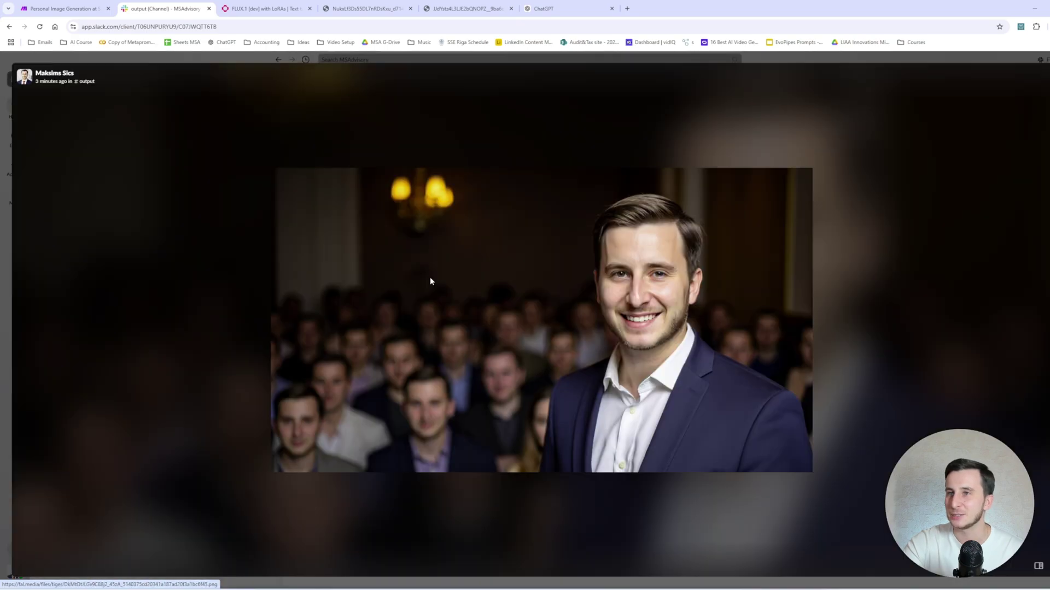
{"action": "key", "text": "Escape"}
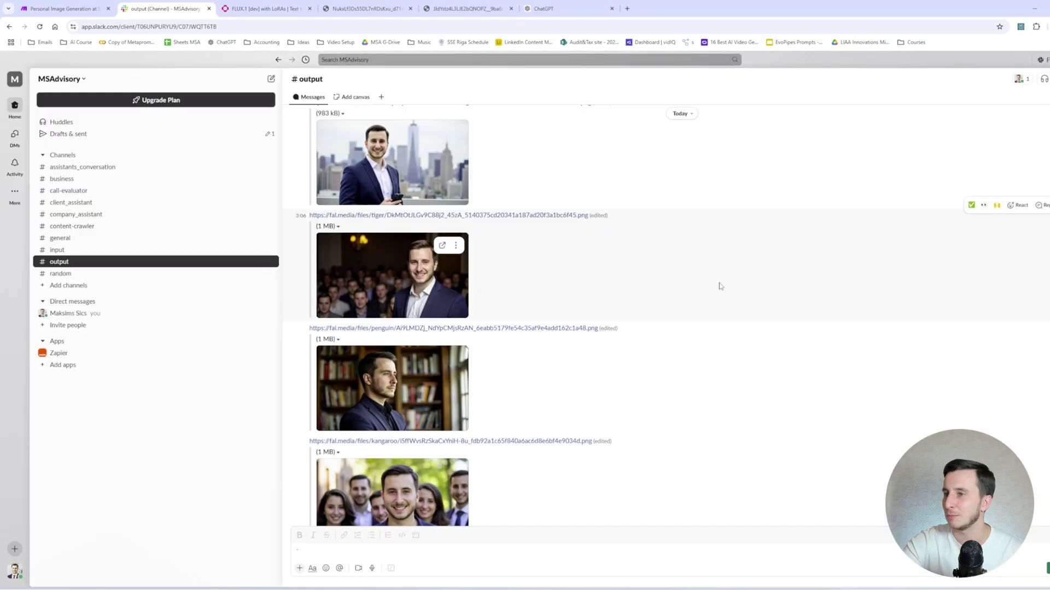
{"action": "scroll", "coordinate": [645, 294], "scroll_direction": "down", "scroll_amount": 5}
{"action": "left_click", "coordinate": [63, 8]}
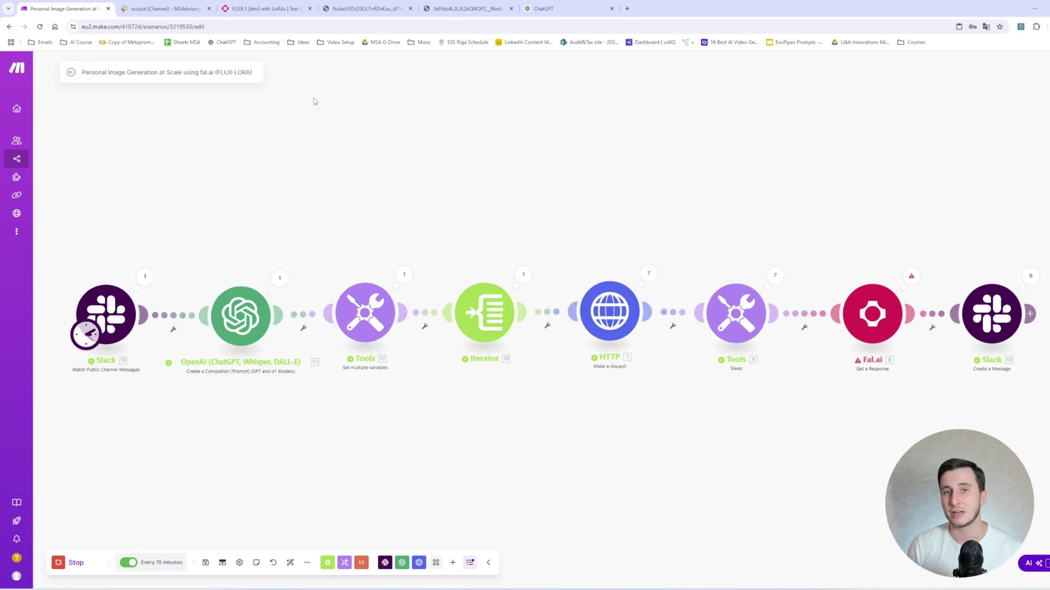
Check the remaining credit balance on the fal.ai flux-lora page
{"action": "left_click", "coordinate": [260, 8]}
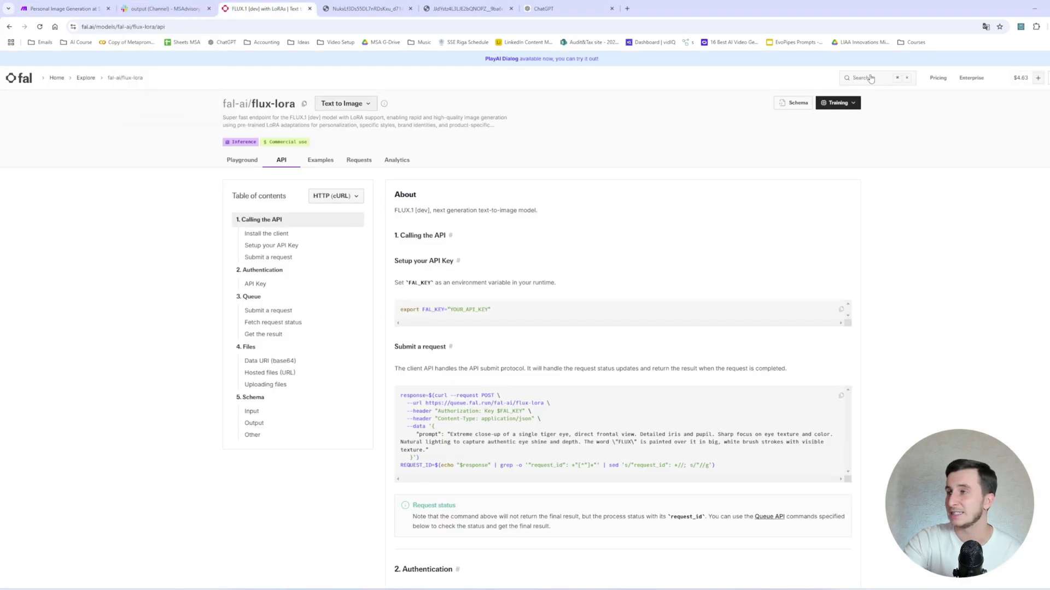
{"action": "double_click", "coordinate": [1022, 79]}
{"action": "left_click", "coordinate": [43, 7]}
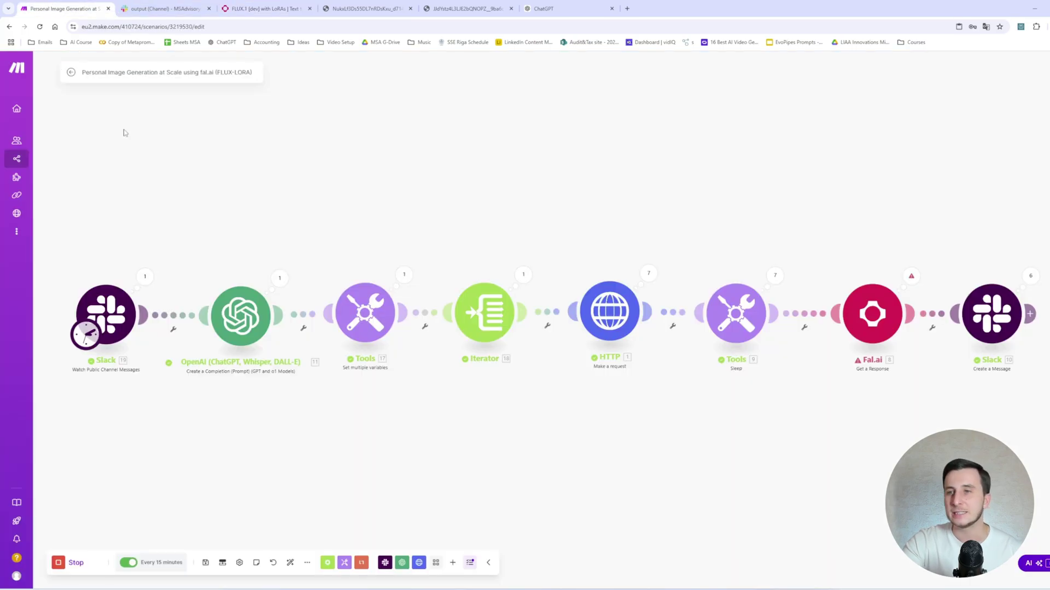
Confirm the Slack trigger watches channel 'input', then glance at Slack's output and input channels
{"action": "left_click", "coordinate": [183, 295]}
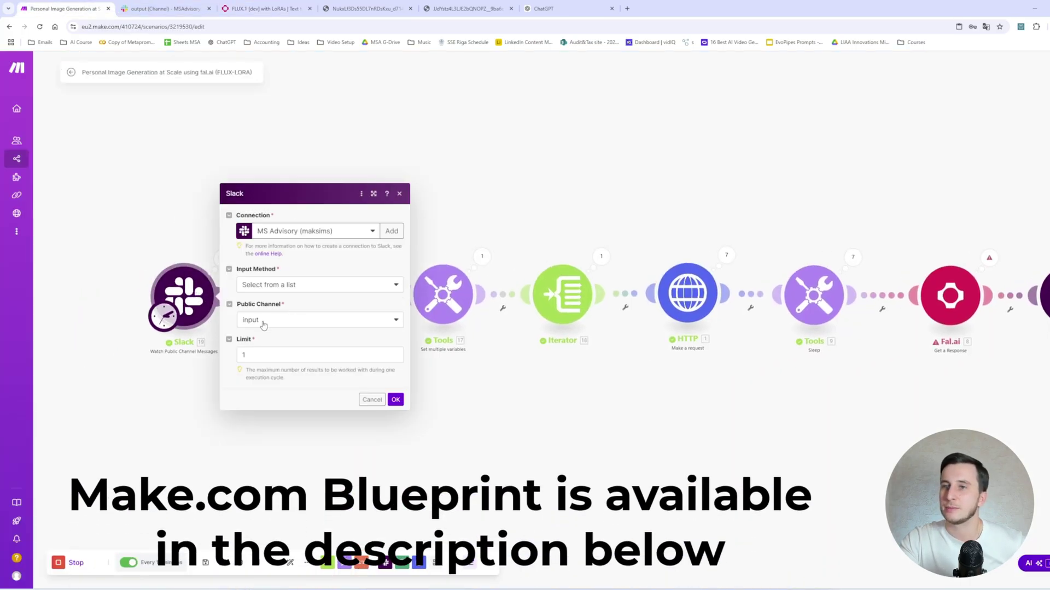
{"action": "left_click", "coordinate": [164, 222]}
{"action": "left_click", "coordinate": [164, 9]}
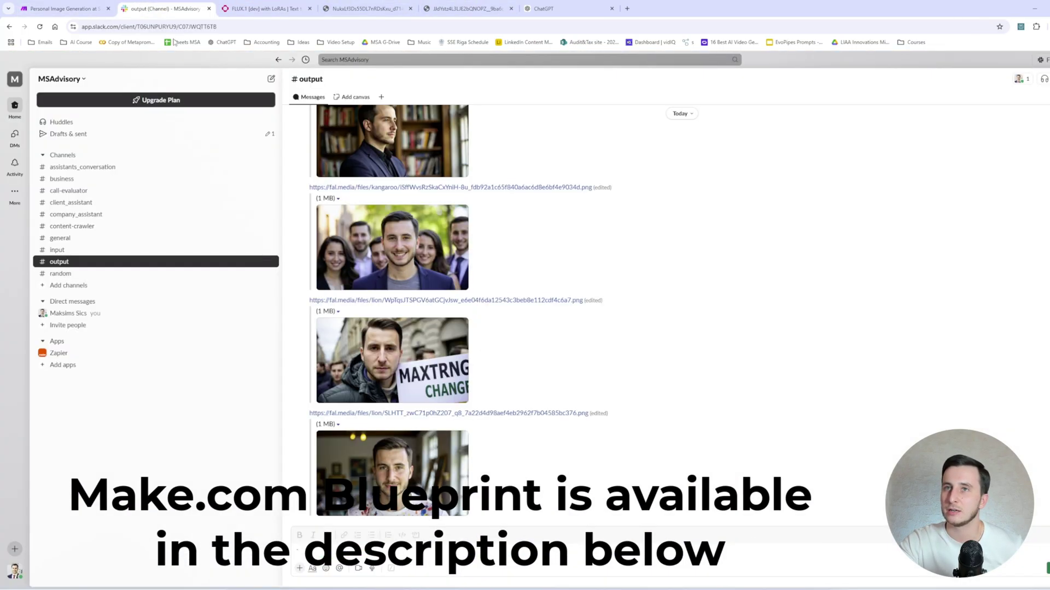
{"action": "left_click", "coordinate": [76, 249]}
{"action": "left_click", "coordinate": [66, 8]}
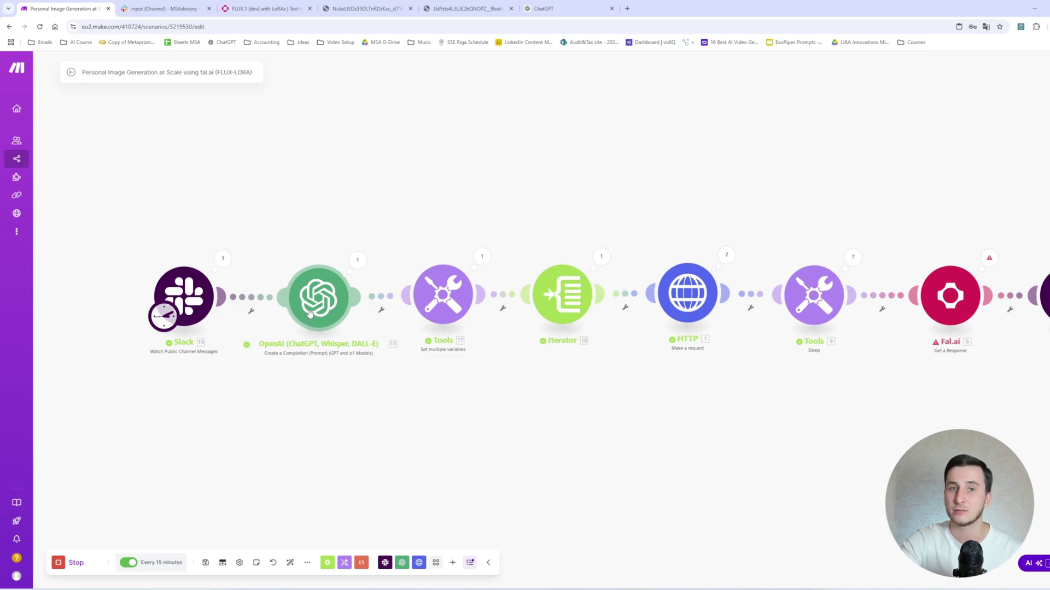
Open the OpenAI module and check its temperature setting
{"action": "left_click", "coordinate": [447, 302]}
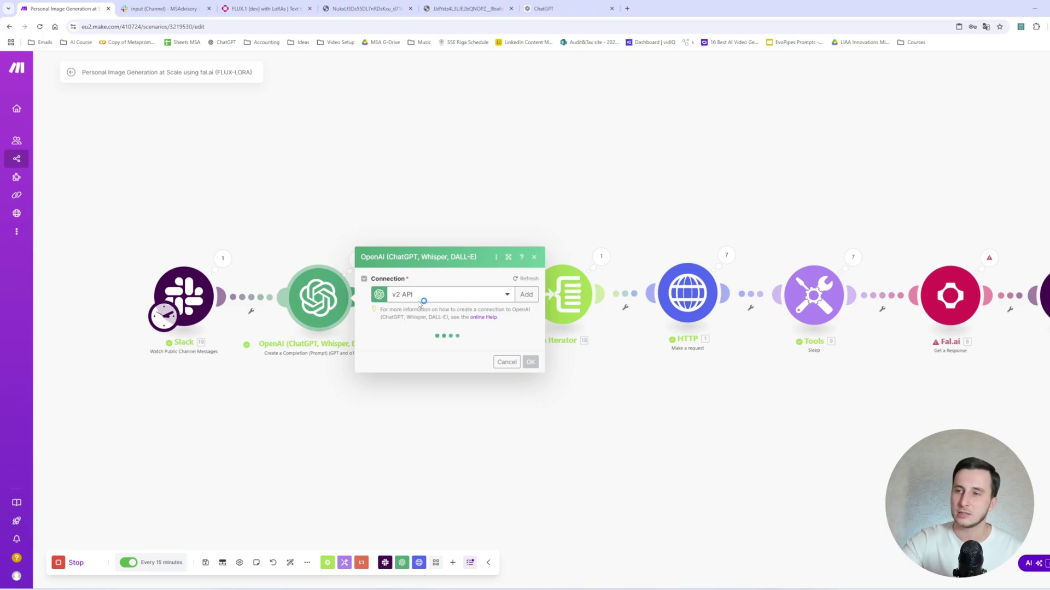
{"action": "left_click", "coordinate": [457, 306]}
{"action": "scroll", "coordinate": [456, 365], "scroll_direction": "down", "scroll_amount": 5}
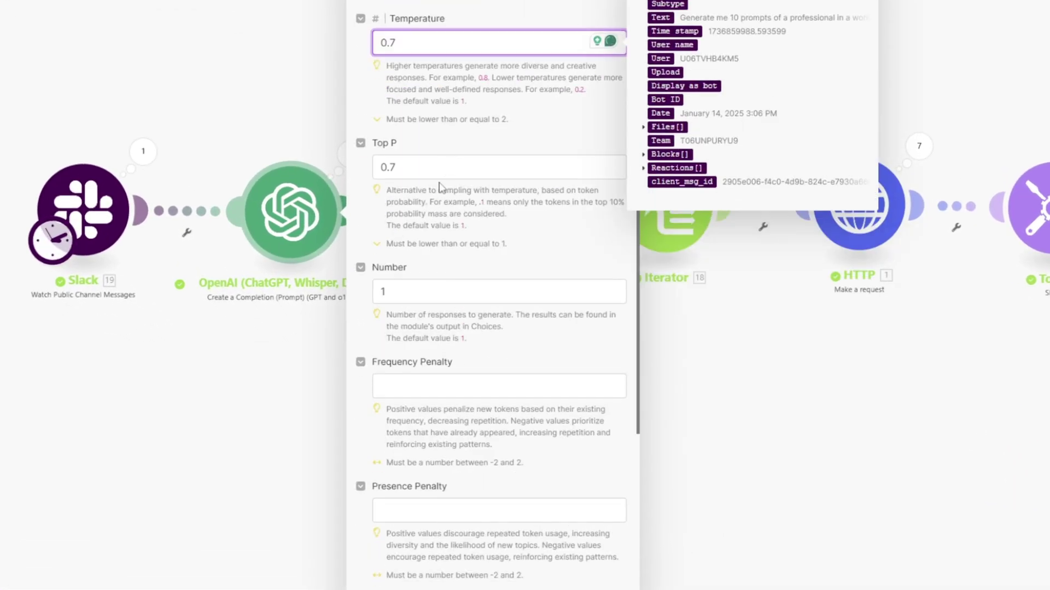
{"action": "scroll", "coordinate": [440, 188], "scroll_direction": "down", "scroll_amount": 6}
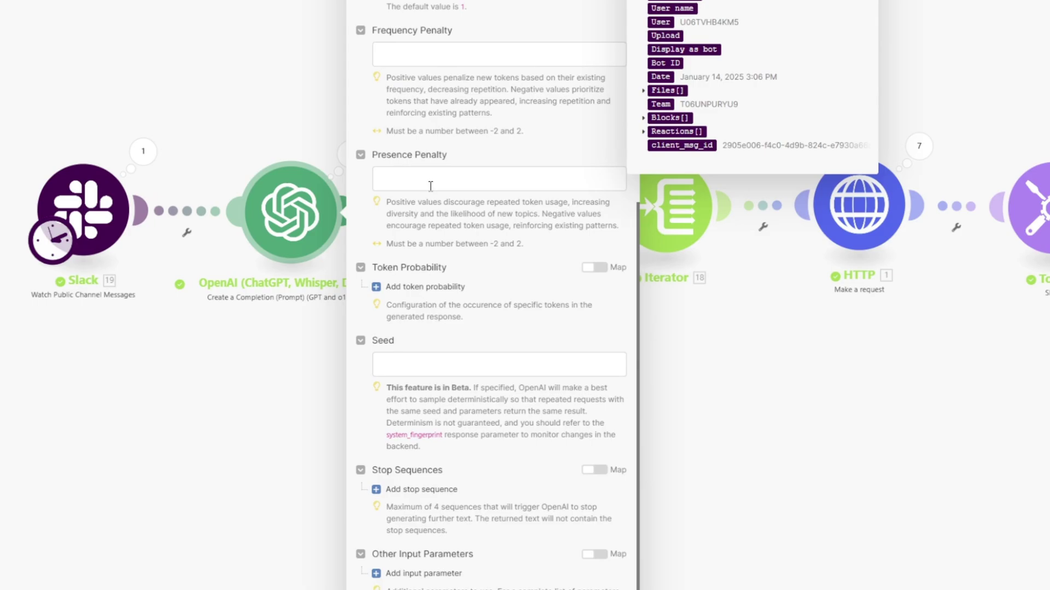
{"action": "scroll", "coordinate": [456, 205], "scroll_direction": "up", "scroll_amount": 10}
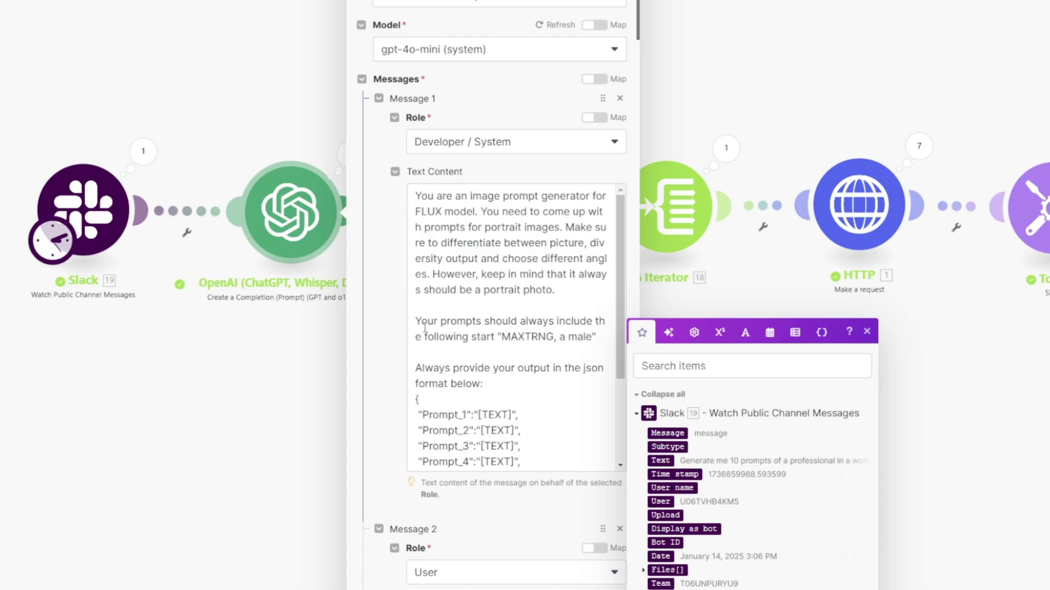
Review the system prompt's required MAXTRNG prefix and its JSON output format
{"action": "triple_click", "coordinate": [557, 332]}
{"action": "left_click", "coordinate": [556, 336]}
{"action": "left_click_drag", "start_coordinate": [502, 335], "coordinate": [592, 335]}
{"action": "scroll", "coordinate": [547, 317], "scroll_direction": "down", "scroll_amount": 1}
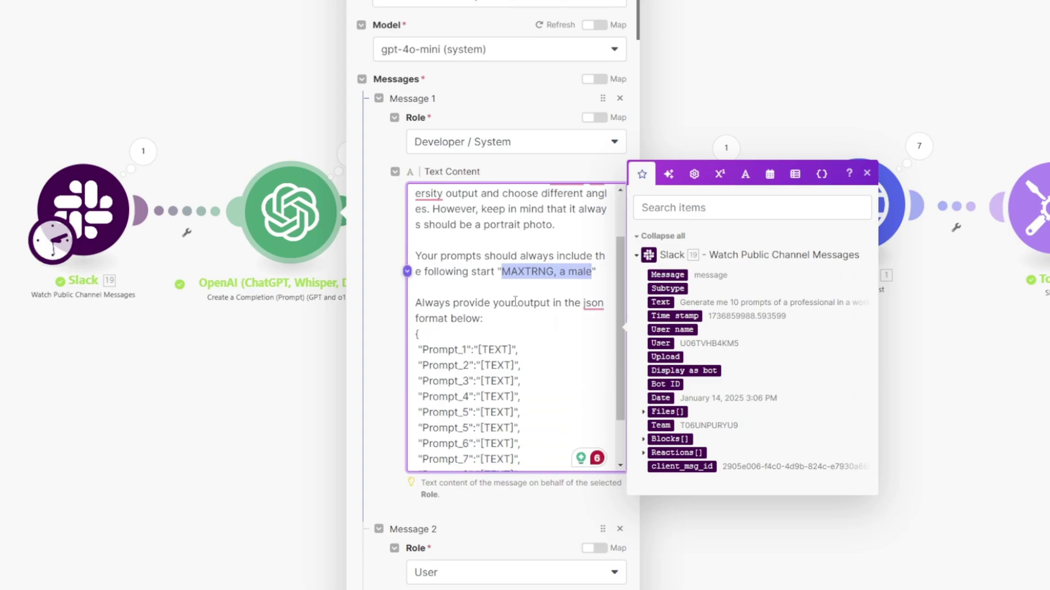
{"action": "scroll", "coordinate": [515, 301], "scroll_direction": "down", "scroll_amount": 1}
{"action": "left_click_drag", "start_coordinate": [418, 269], "coordinate": [528, 458]}
{"action": "scroll", "coordinate": [530, 339], "scroll_direction": "down", "scroll_amount": 5}
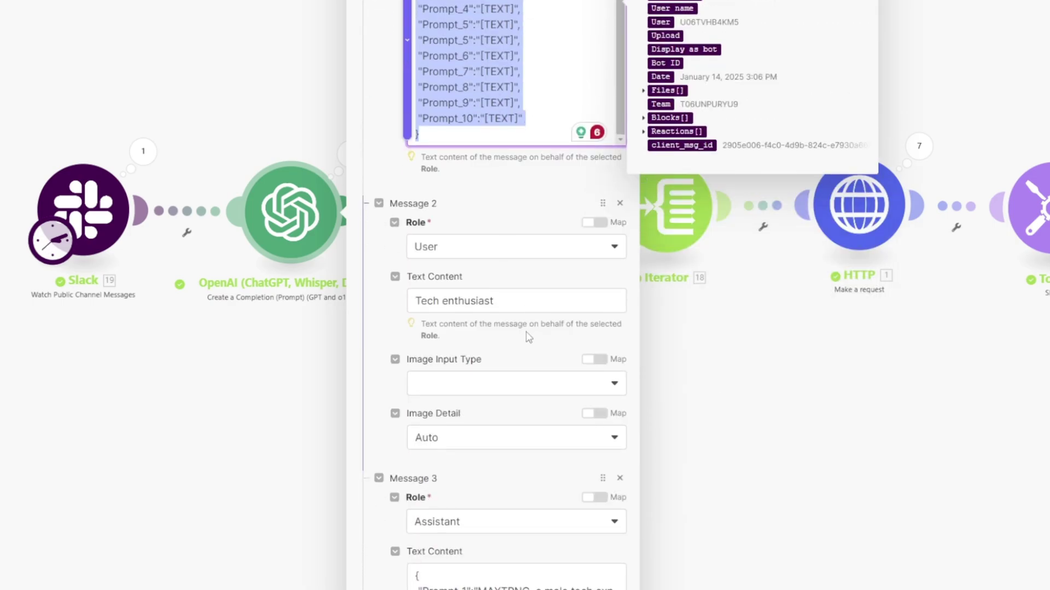
{"action": "scroll", "coordinate": [432, 246], "scroll_direction": "down", "scroll_amount": 2}
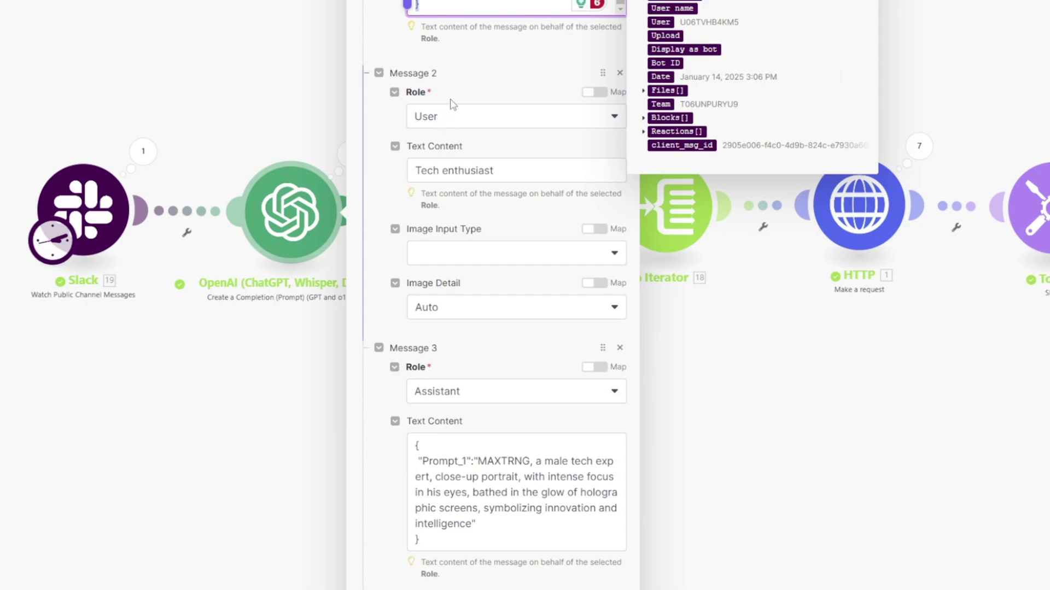
Review the example user inputs and assistant replies, and the final user message mapped from Slack
{"action": "double_click", "coordinate": [492, 172]}
{"action": "left_click", "coordinate": [521, 174]}
{"action": "scroll", "coordinate": [514, 186], "scroll_direction": "down", "scroll_amount": 3}
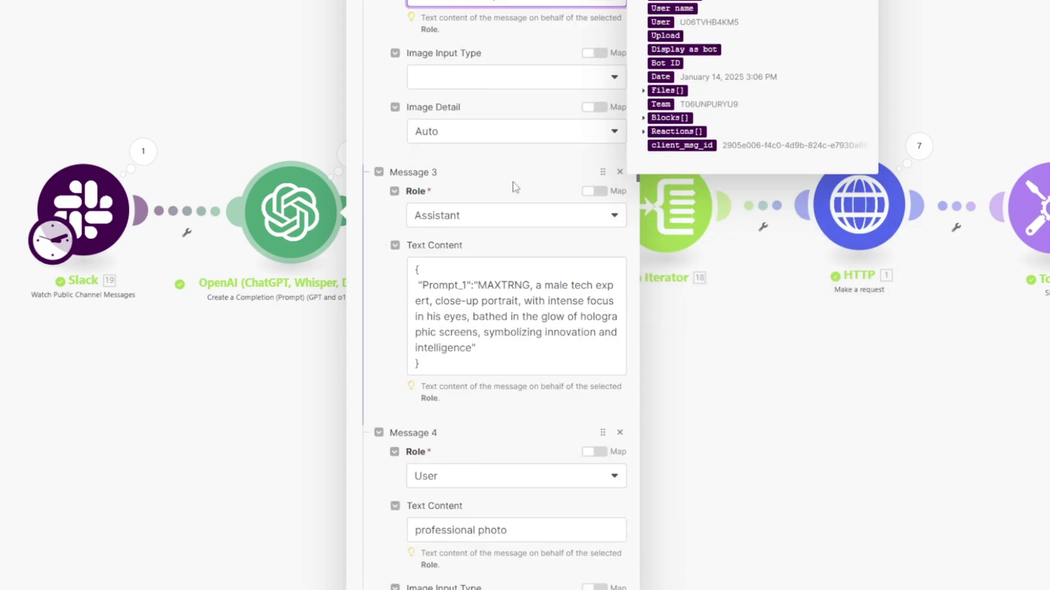
{"action": "left_click", "coordinate": [470, 319]}
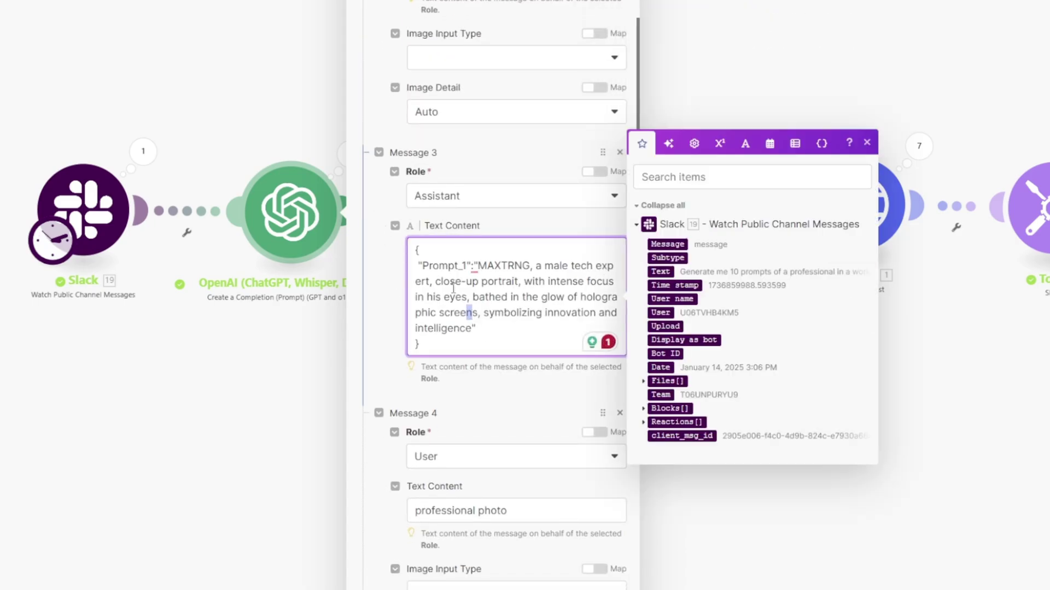
{"action": "scroll", "coordinate": [453, 288], "scroll_direction": "down", "scroll_amount": 5}
{"action": "left_click", "coordinate": [454, 250]}
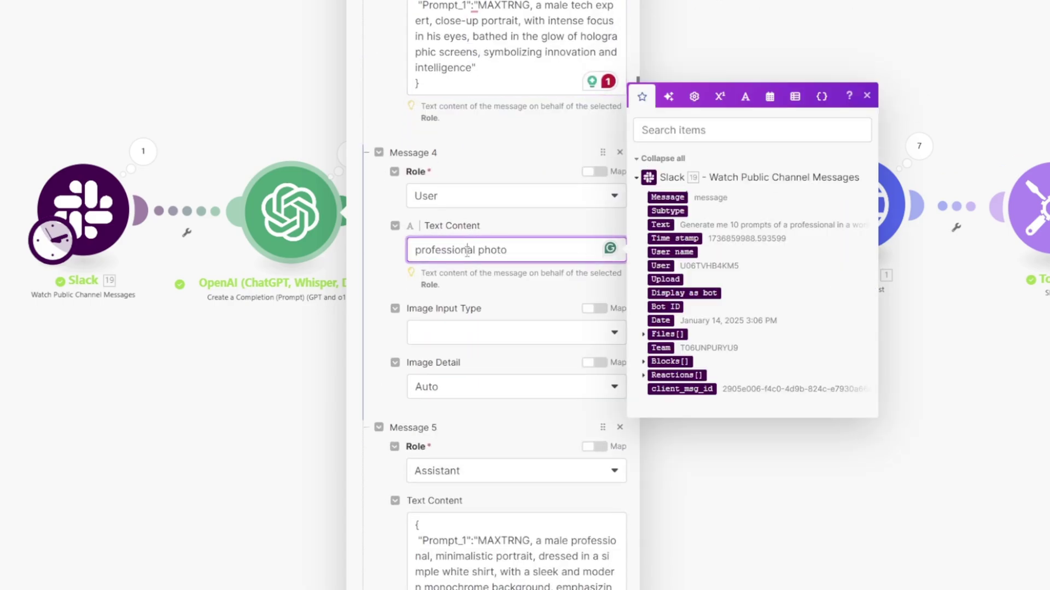
{"action": "scroll", "coordinate": [481, 306], "scroll_direction": "down", "scroll_amount": 5}
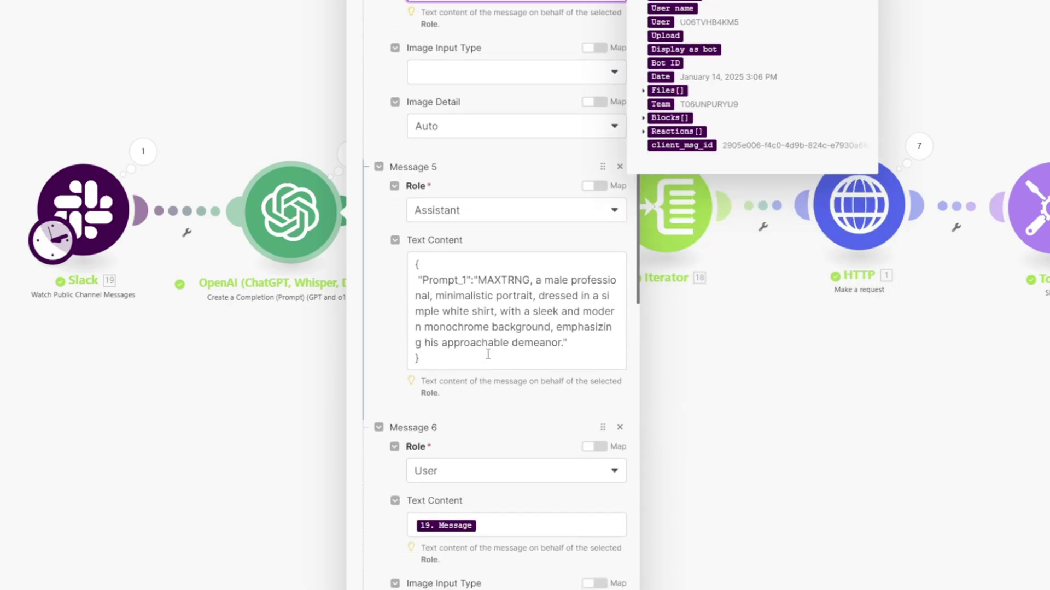
{"action": "left_click", "coordinate": [482, 343]}
{"action": "scroll", "coordinate": [505, 335], "scroll_direction": "down", "scroll_amount": 4}
{"action": "left_click", "coordinate": [515, 331]}
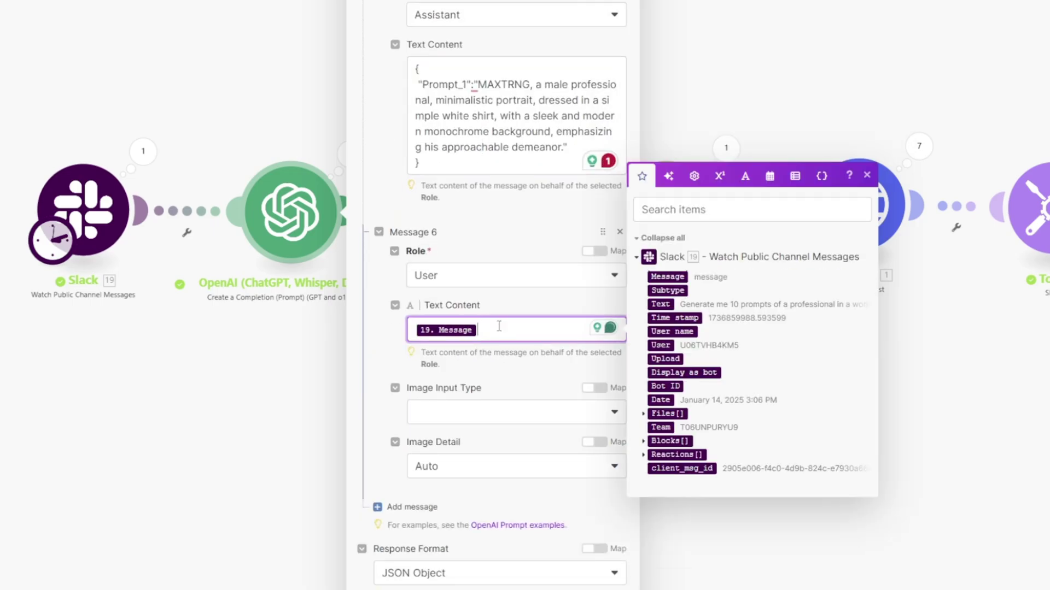
{"action": "scroll", "coordinate": [524, 456], "scroll_direction": "down", "scroll_amount": 7}
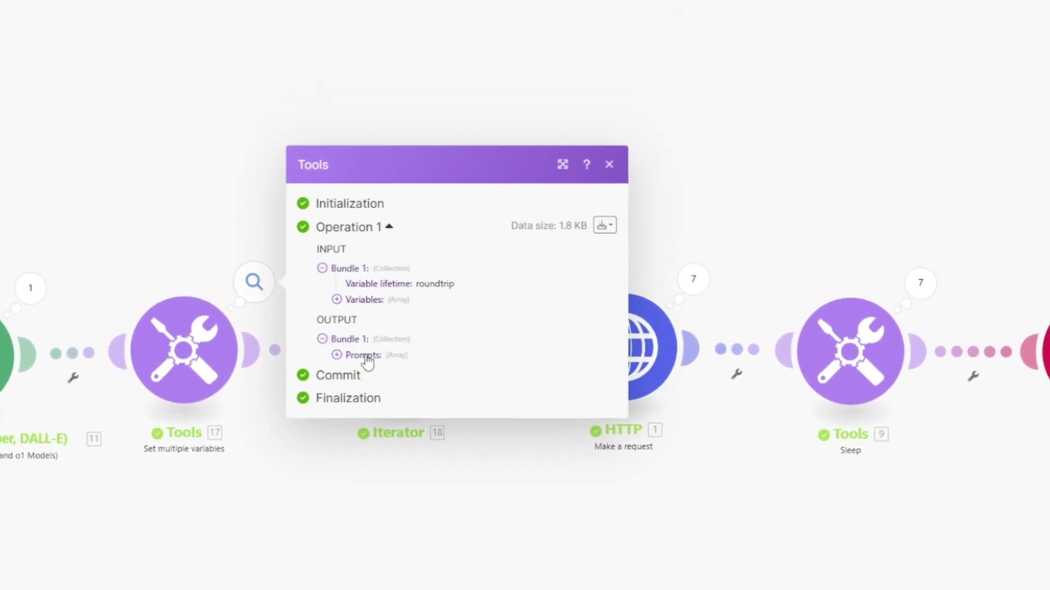
Check the Prompts variable built with toArray(11. Result) and the Iterator's 10 bundles, then pan right
{"action": "left_click", "coordinate": [356, 308]}
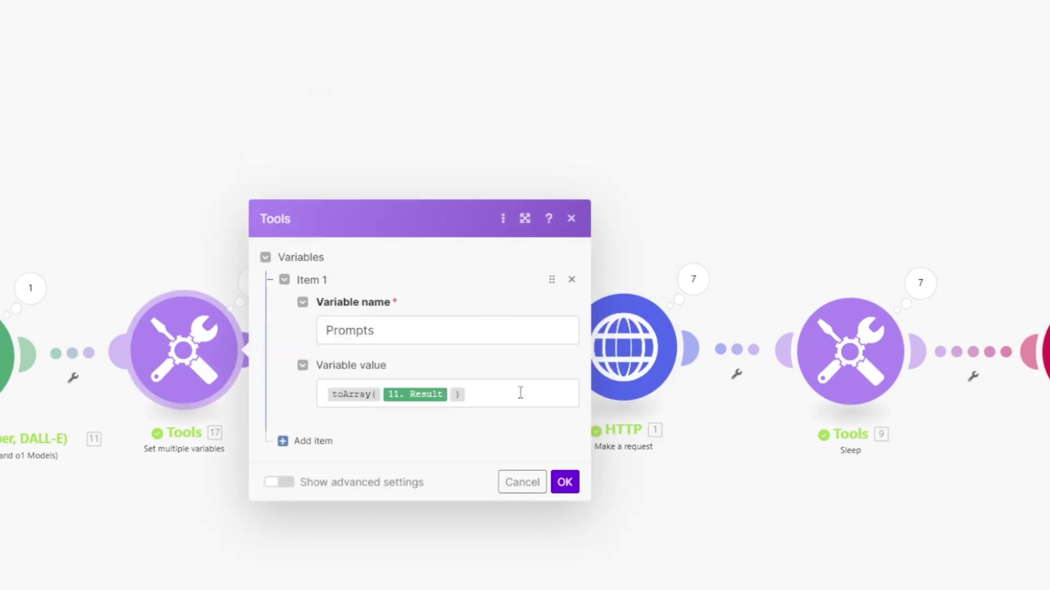
{"action": "left_click", "coordinate": [336, 394]}
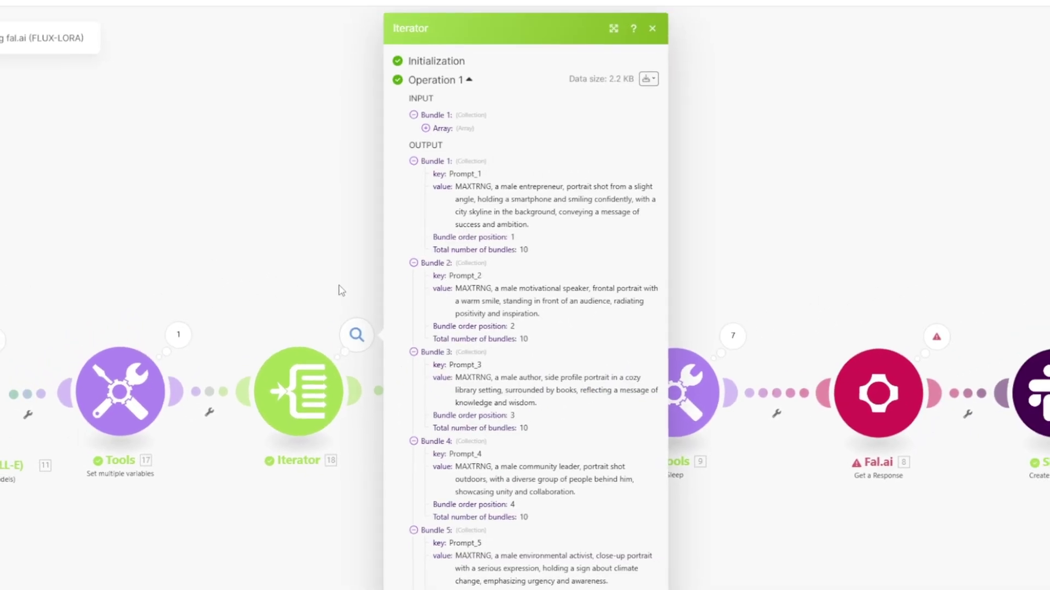
{"action": "left_click", "coordinate": [426, 128]}
{"action": "left_click", "coordinate": [426, 128]}
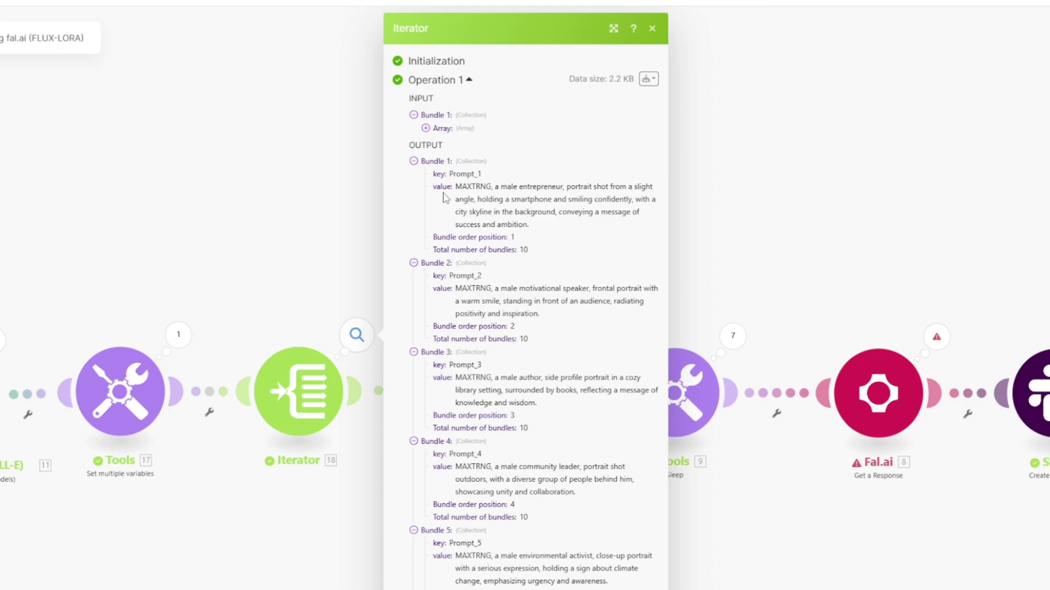
{"action": "left_click", "coordinate": [310, 187]}
{"action": "left_click_drag", "start_coordinate": [522, 342], "coordinate": [365, 354]}
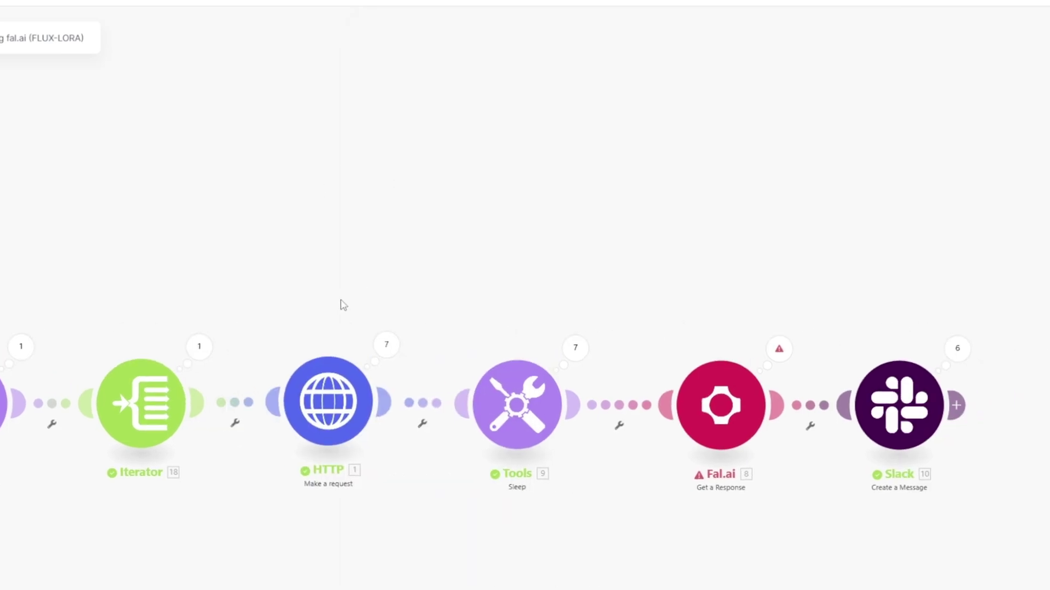
{"action": "left_click_drag", "start_coordinate": [295, 309], "coordinate": [311, 304]}
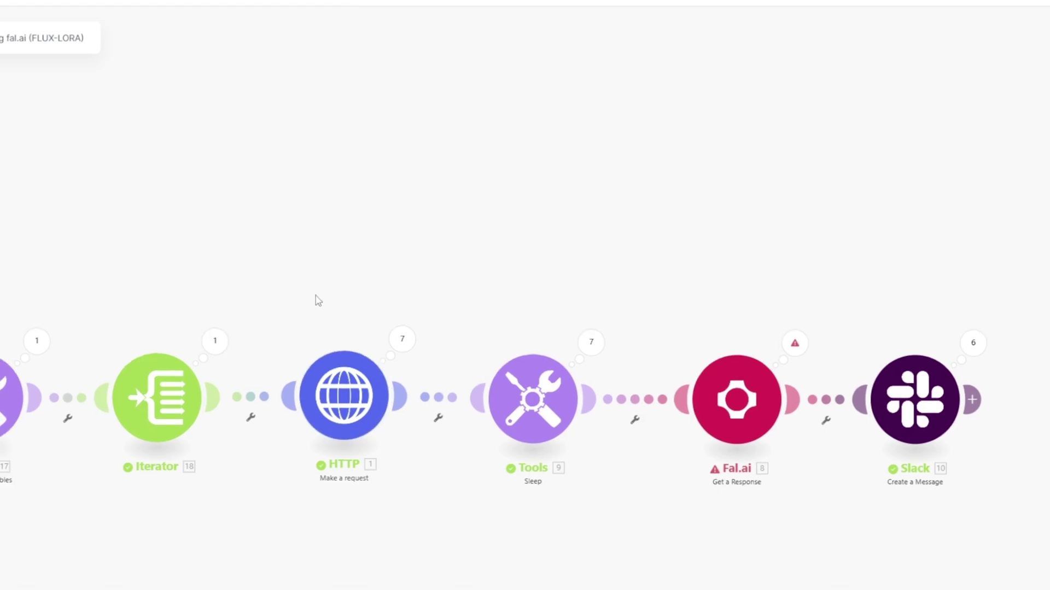
{"action": "left_click", "coordinate": [344, 396]}
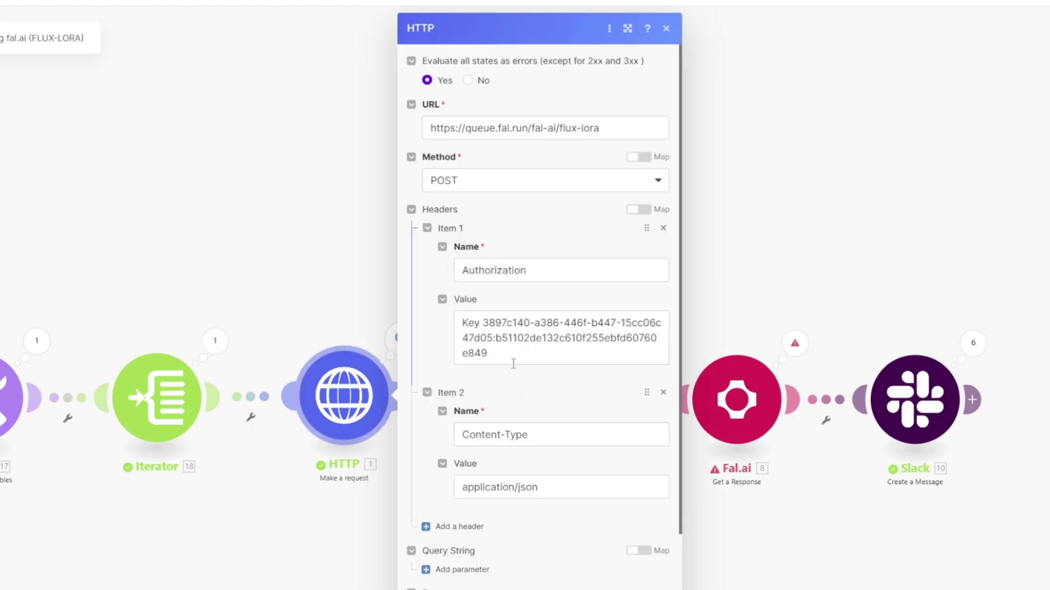
{"action": "left_click", "coordinate": [500, 131]}
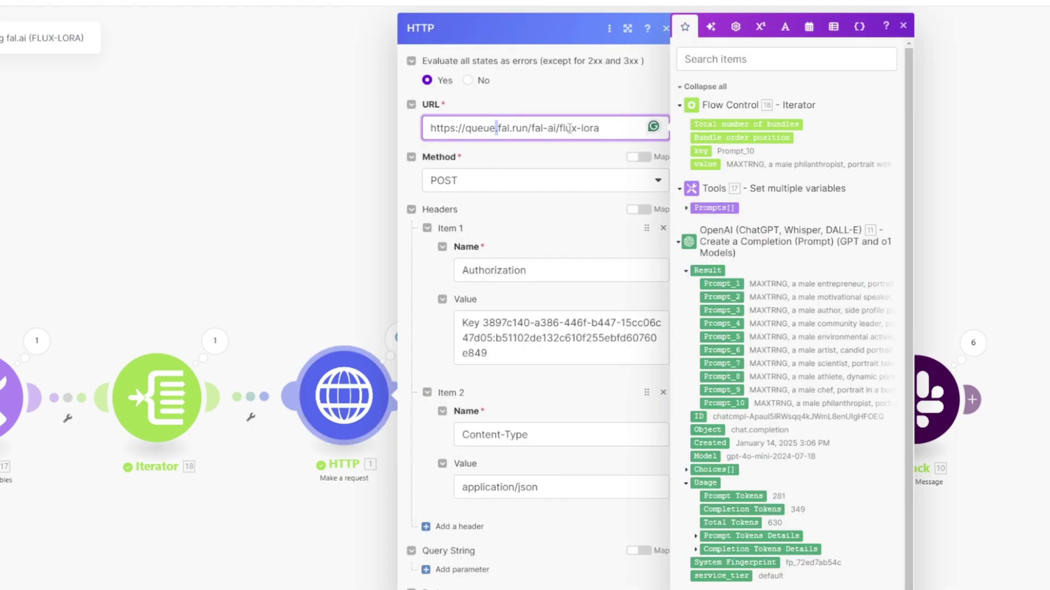
{"action": "scroll", "coordinate": [544, 205], "scroll_direction": "down", "scroll_amount": 2}
{"action": "left_click_drag", "start_coordinate": [488, 226], "coordinate": [484, 197]}
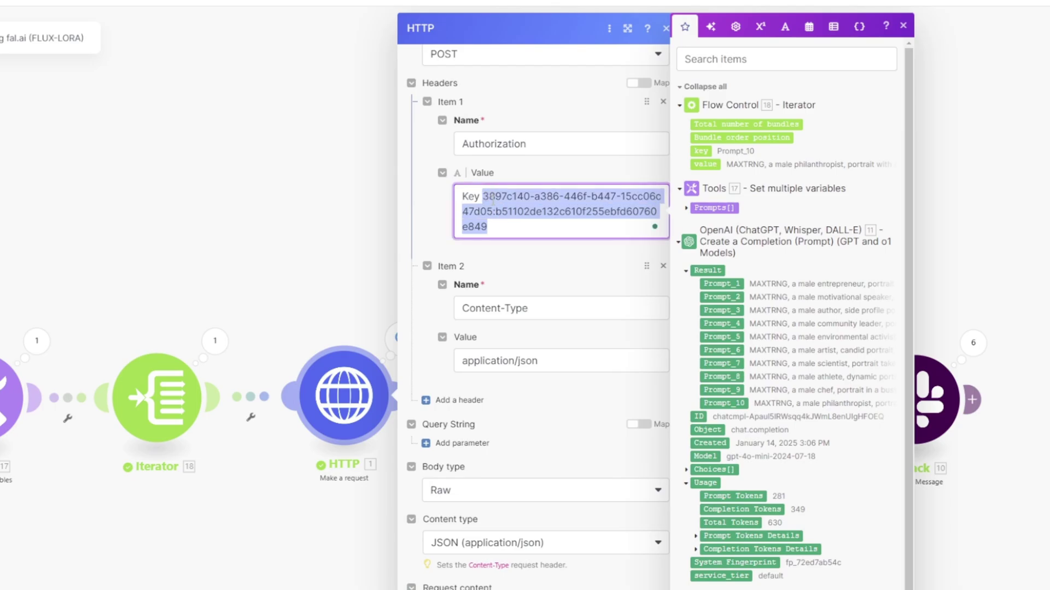
{"action": "scroll", "coordinate": [553, 273], "scroll_direction": "down", "scroll_amount": 4}
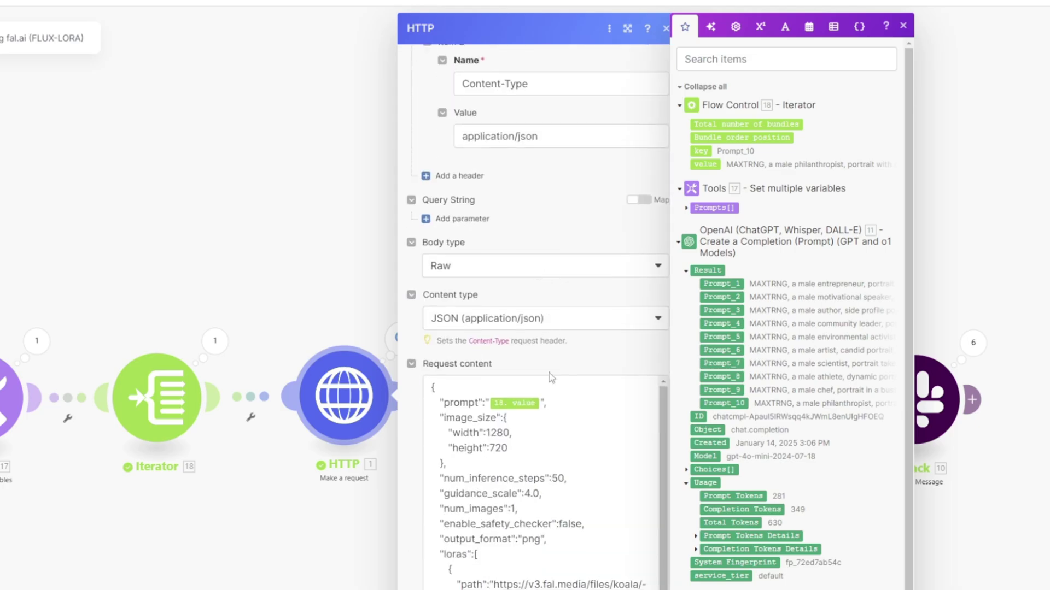
{"action": "left_click", "coordinate": [543, 403]}
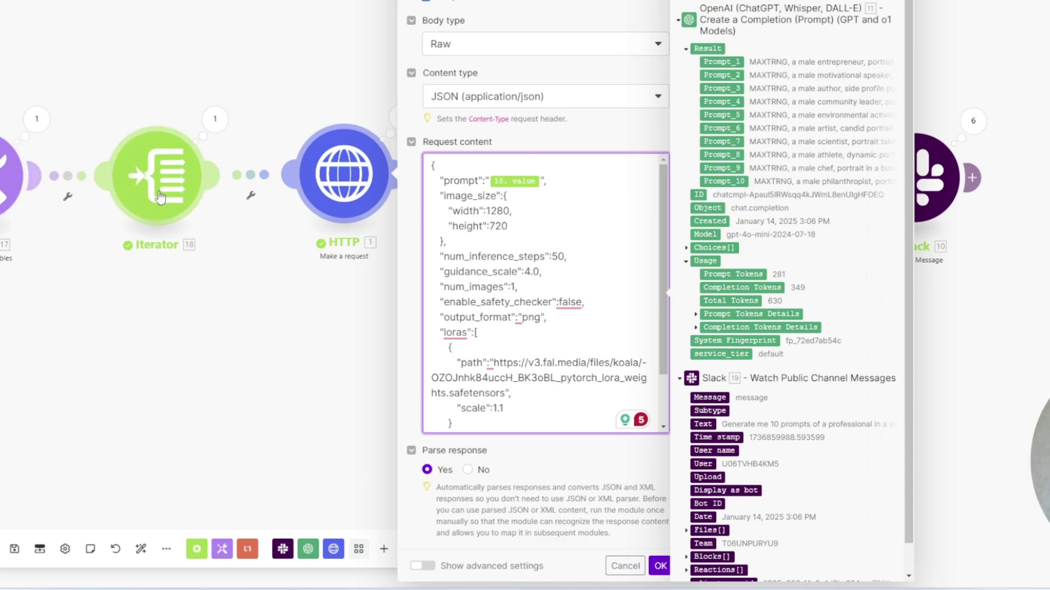
{"action": "left_click_drag", "start_coordinate": [508, 226], "coordinate": [463, 214]}
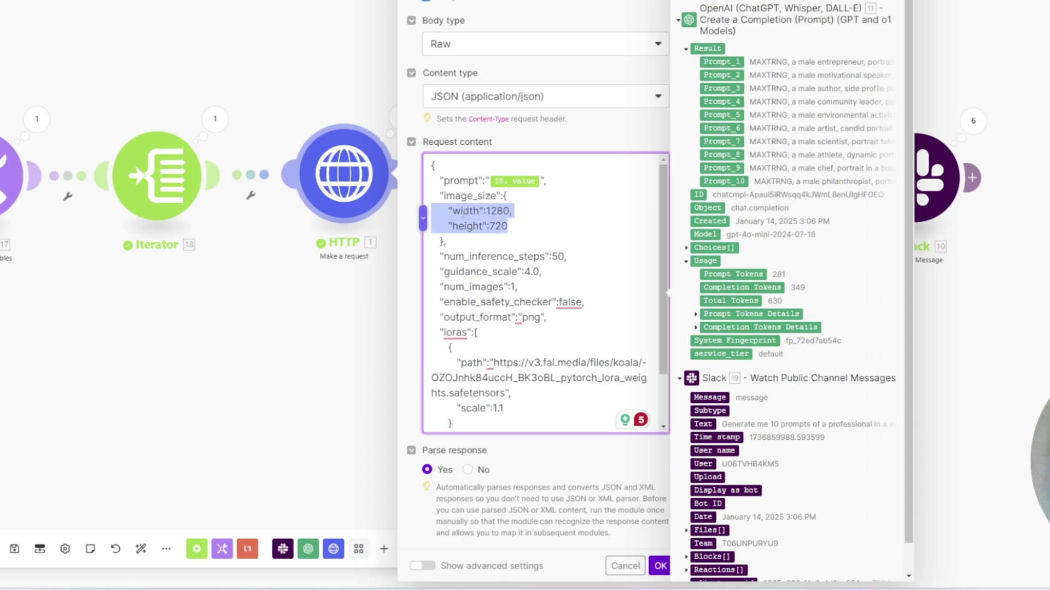
{"action": "left_click", "coordinate": [497, 220]}
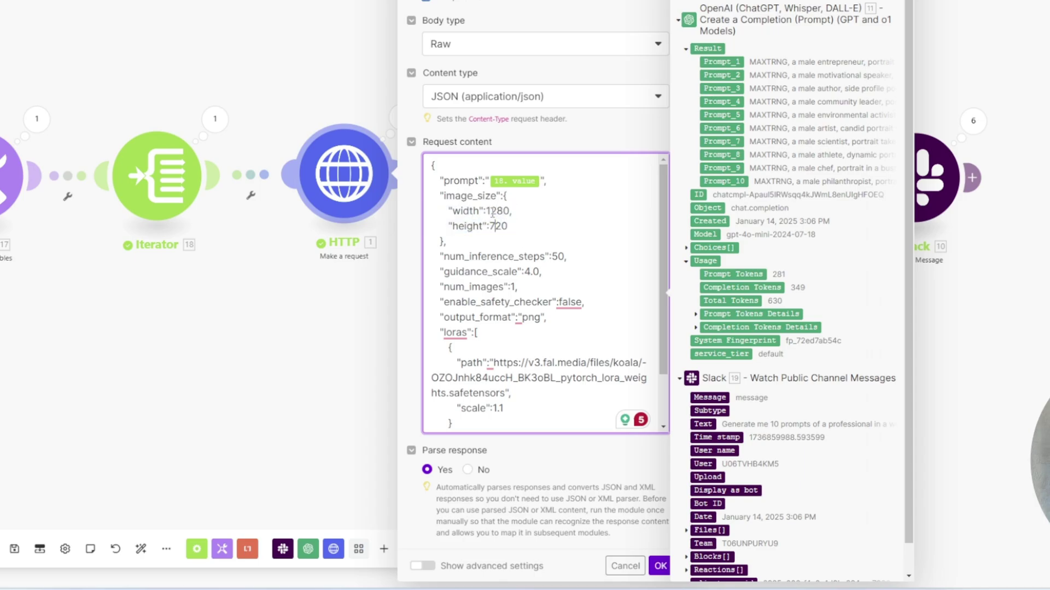
{"action": "double_click", "coordinate": [495, 211]}
{"action": "double_click", "coordinate": [496, 226]}
{"action": "scroll", "coordinate": [512, 228], "scroll_direction": "down", "scroll_amount": 1}
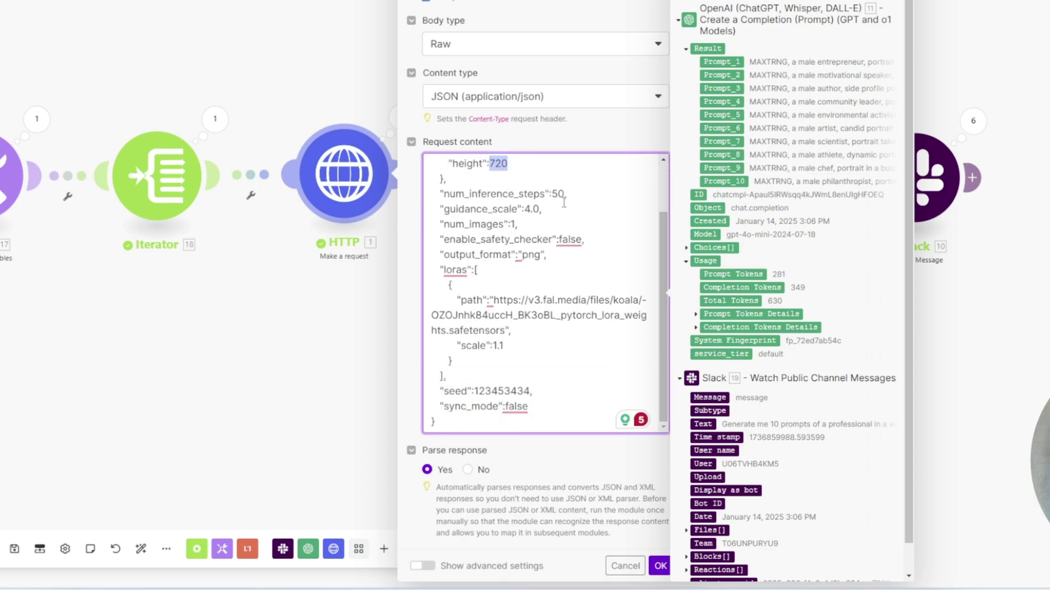
{"action": "double_click", "coordinate": [558, 194]}
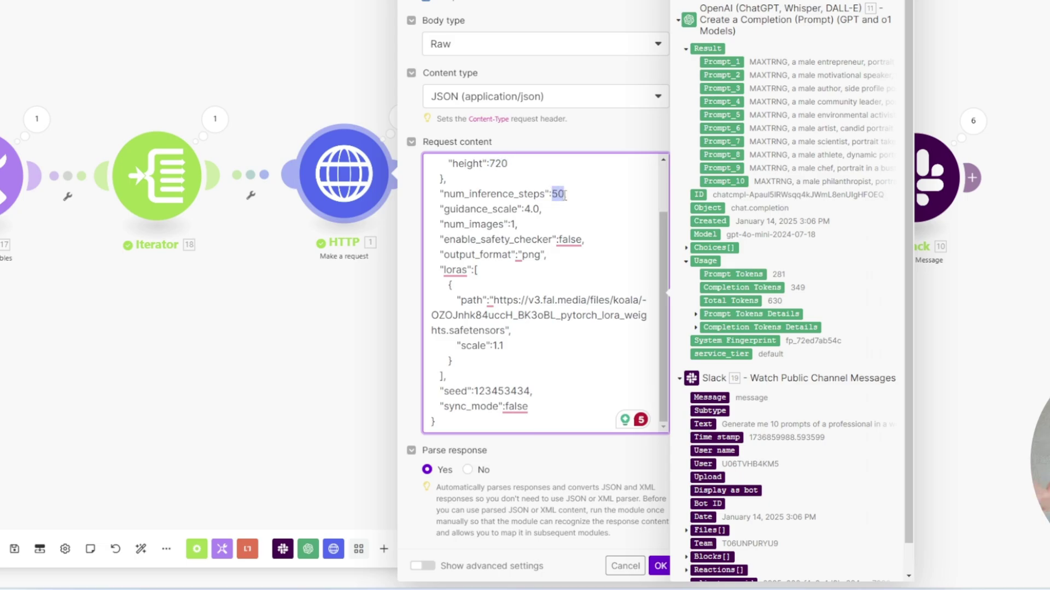
{"action": "left_click_drag", "start_coordinate": [527, 209], "coordinate": [542, 209]}
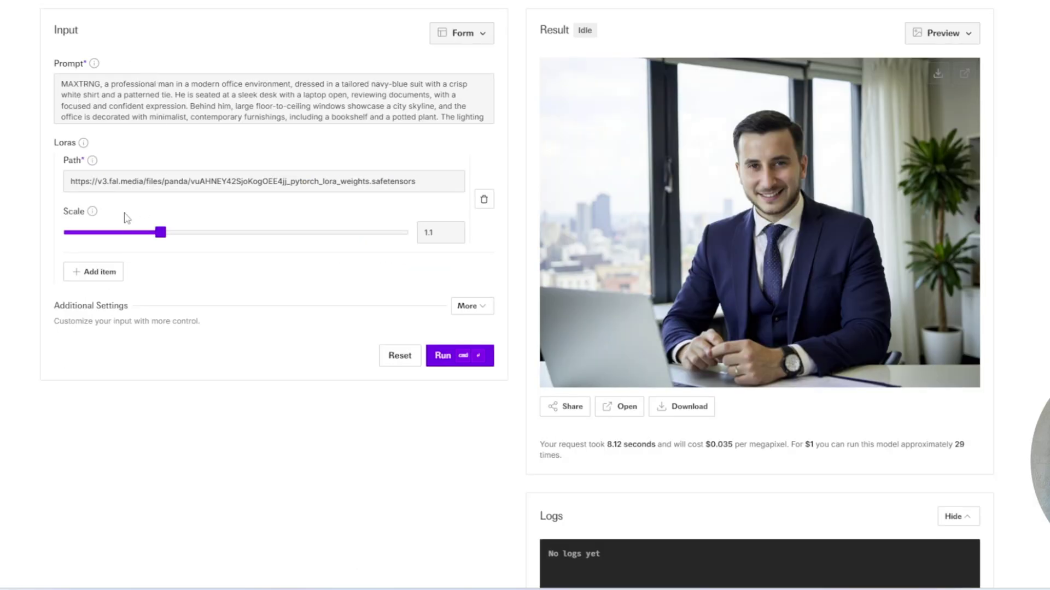
Expand the playground's Additional Settings to see 50 inference steps and Guidance scale (CFG) 3.5
{"action": "left_click", "coordinate": [465, 306]}
{"action": "scroll", "coordinate": [382, 284], "scroll_direction": "down", "scroll_amount": 4}
{"action": "left_click_drag", "start_coordinate": [61, 295], "coordinate": [142, 300]}
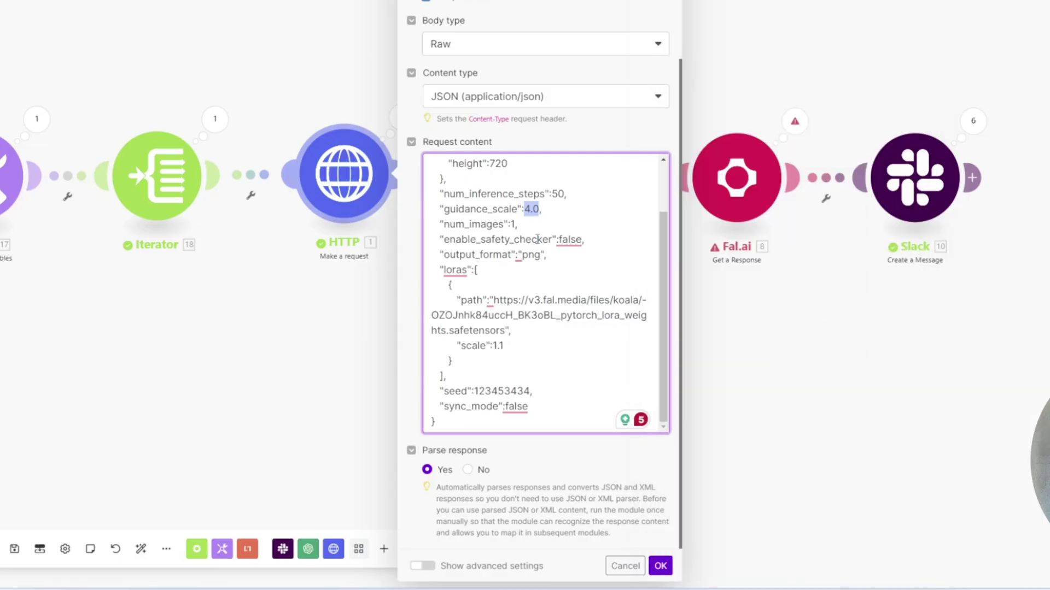
{"action": "mouse_move", "coordinate": [563, 240]}
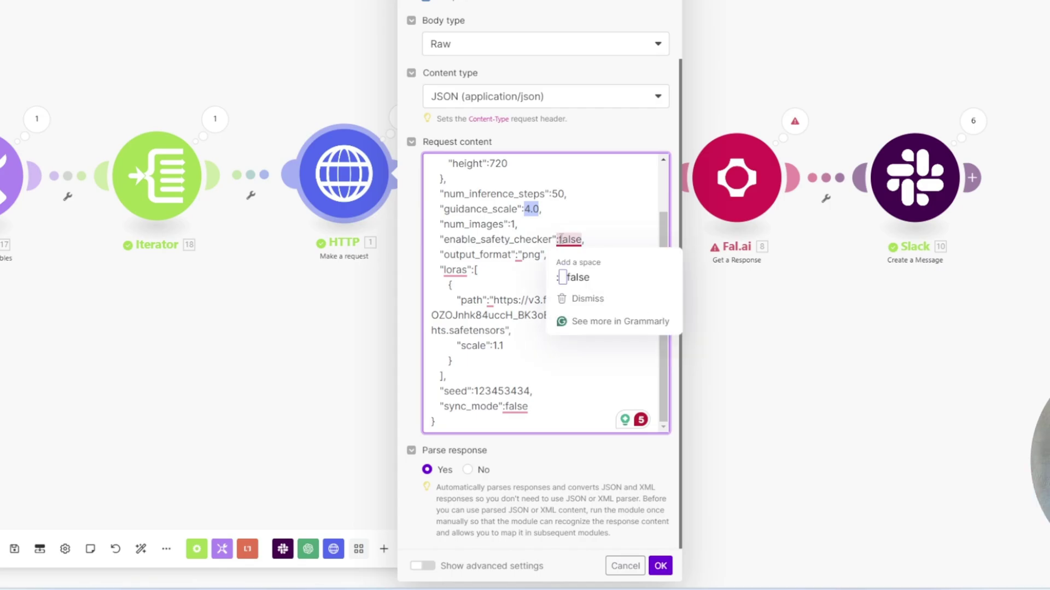
Review the HTTP body's disabled safety checker, png output format and LoRA weights path
{"action": "left_click_drag", "start_coordinate": [559, 239], "coordinate": [585, 233]}
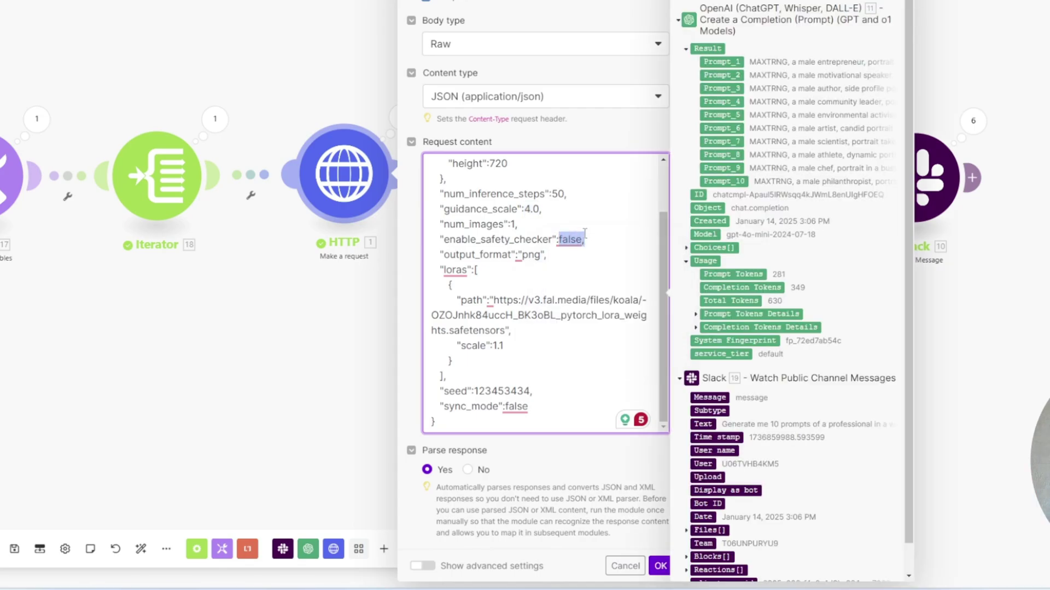
{"action": "left_click", "coordinate": [496, 249]}
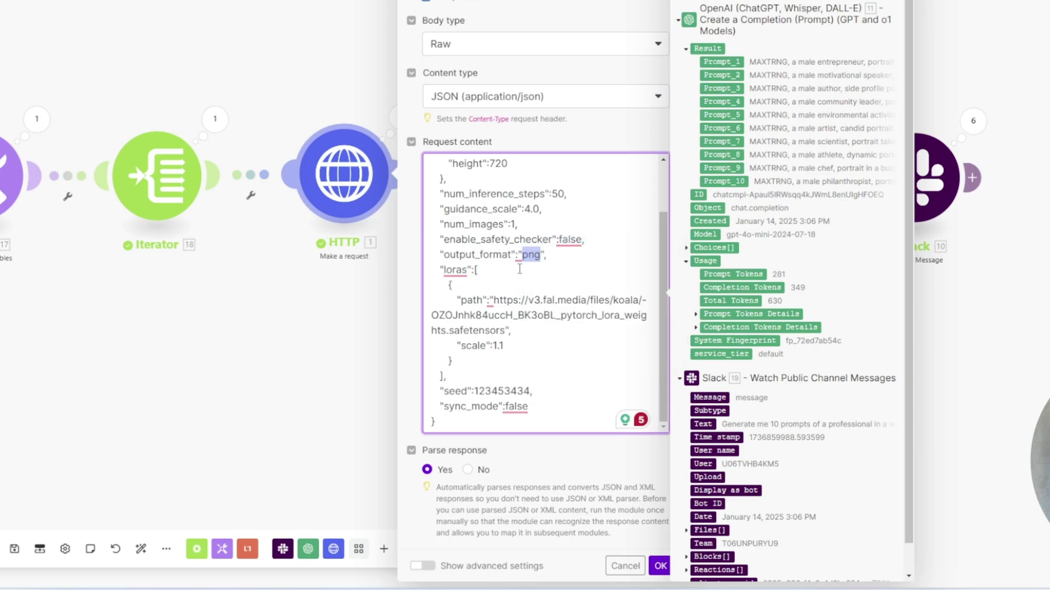
{"action": "left_click", "coordinate": [477, 270]}
{"action": "left_click", "coordinate": [613, 315]}
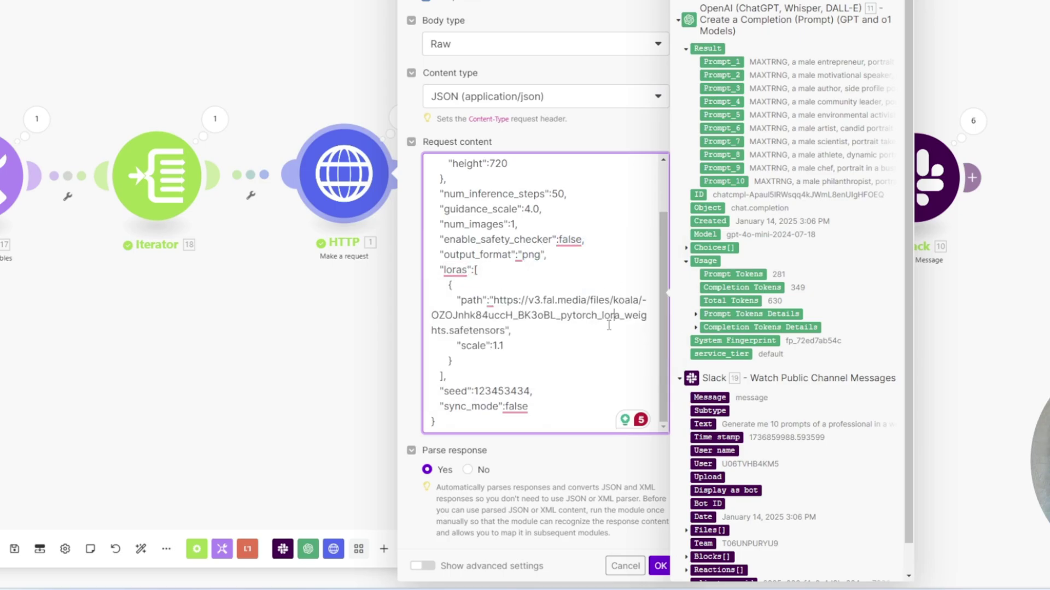
{"action": "mouse_move", "coordinate": [508, 330]}
{"action": "left_mouse_down"}
{"action": "mouse_move", "coordinate": [490, 300]}
{"action": "mouse_move", "coordinate": [506, 331]}
{"action": "left_mouse_up"}
{"action": "left_click", "coordinate": [537, 286]}
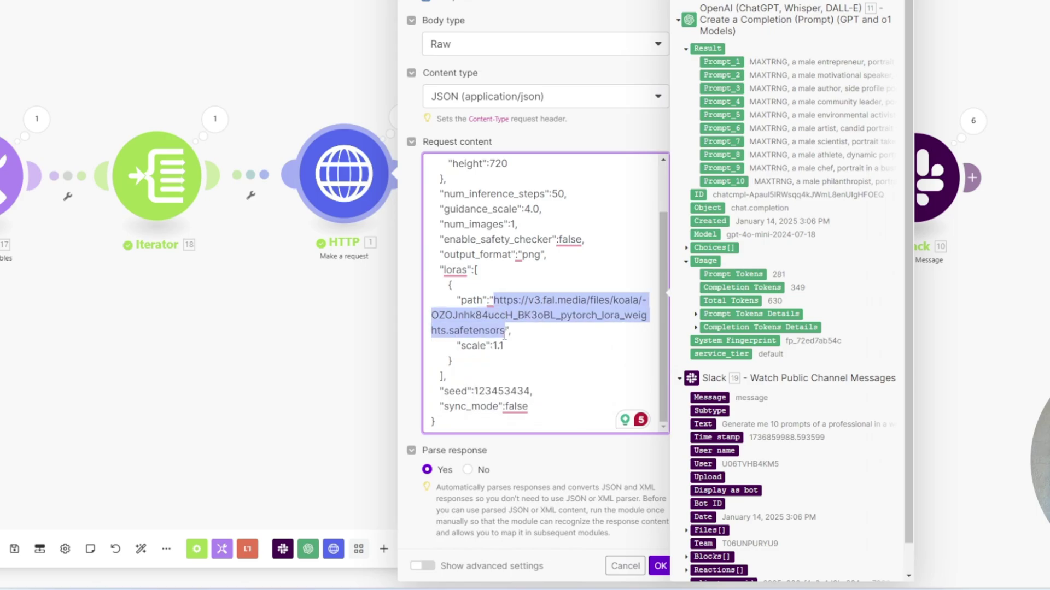
Check the LoRA scale 1.1 and seed 123453434, then close the HTTP settings with OK
{"action": "double_click", "coordinate": [518, 345]}
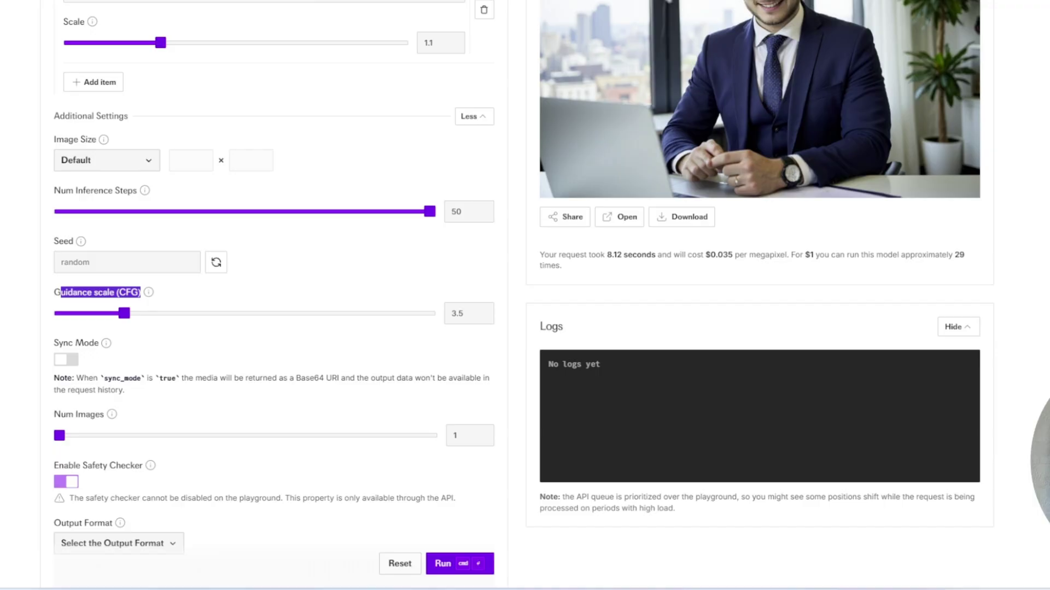
{"action": "scroll", "coordinate": [164, 240], "scroll_direction": "up", "scroll_amount": 4}
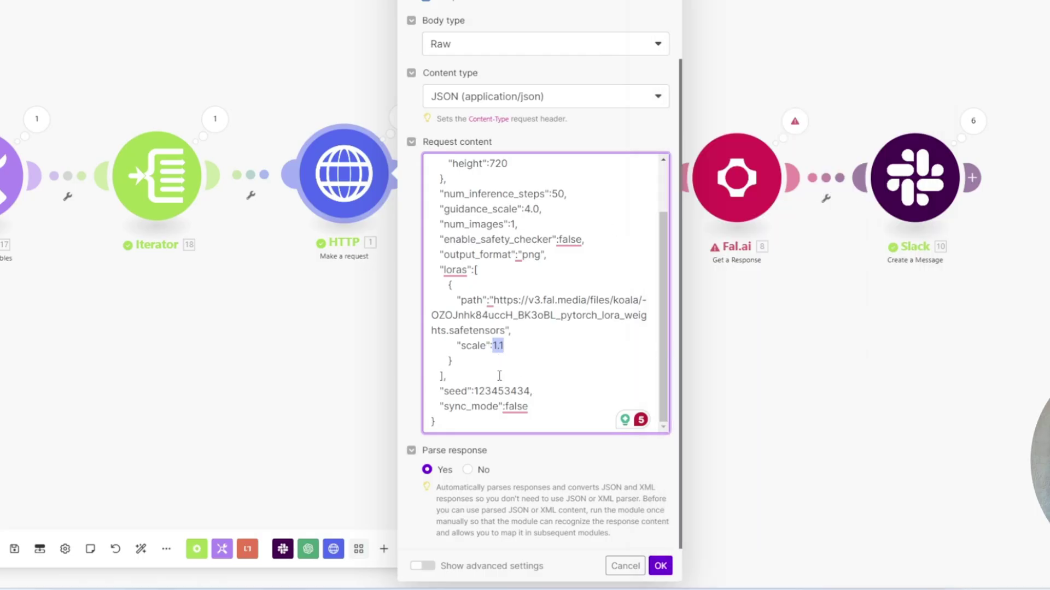
{"action": "left_click_drag", "start_coordinate": [479, 390], "coordinate": [533, 394]}
{"action": "double_click", "coordinate": [479, 391]}
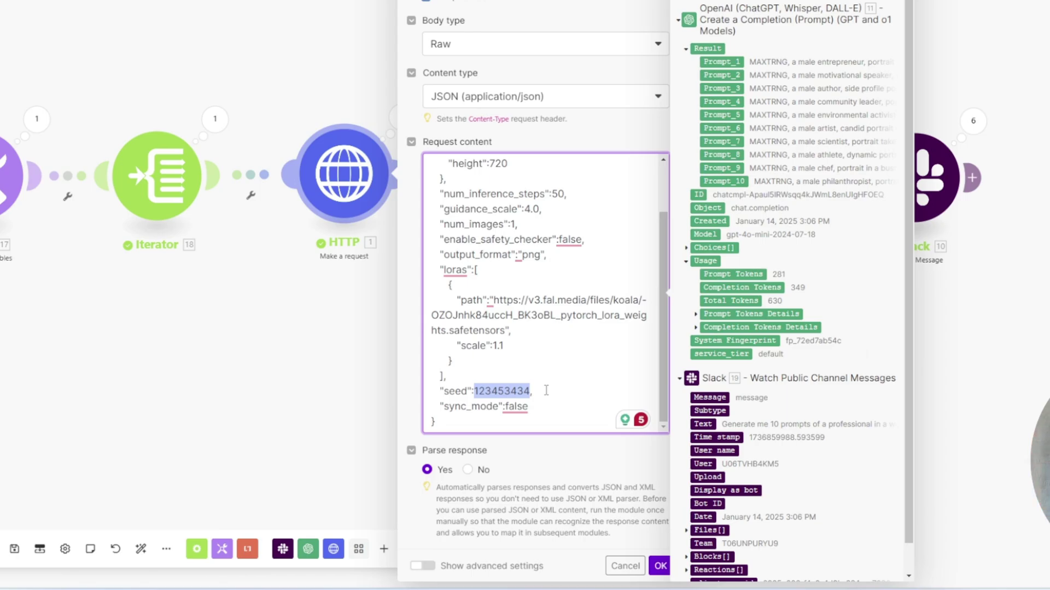
{"action": "left_click", "coordinate": [662, 565]}
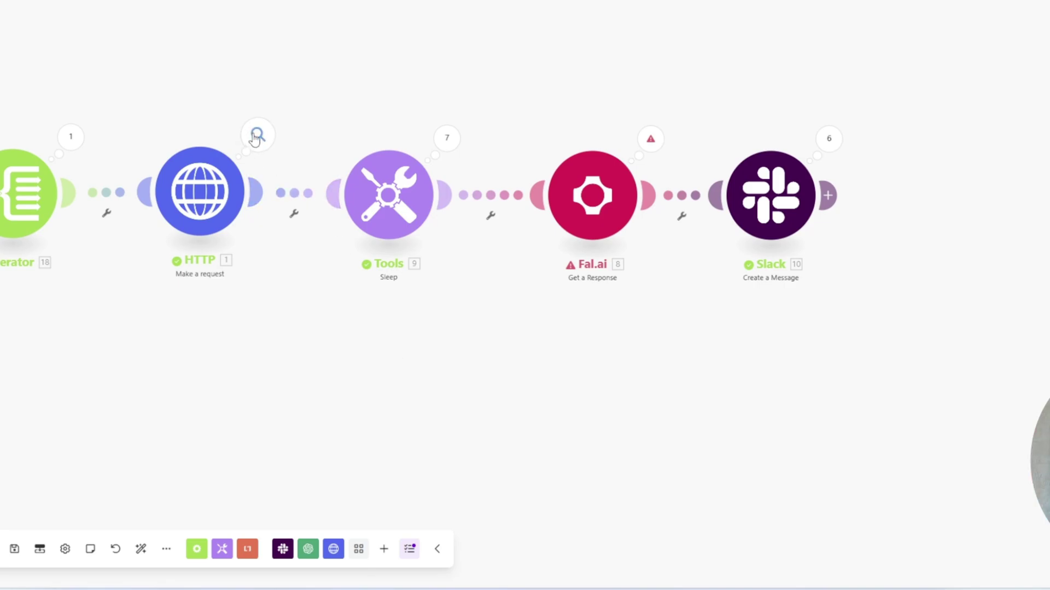
Open and close the Sleep step's settings and the Fal.ai step's settings unchanged
{"action": "left_click", "coordinate": [420, 162]}
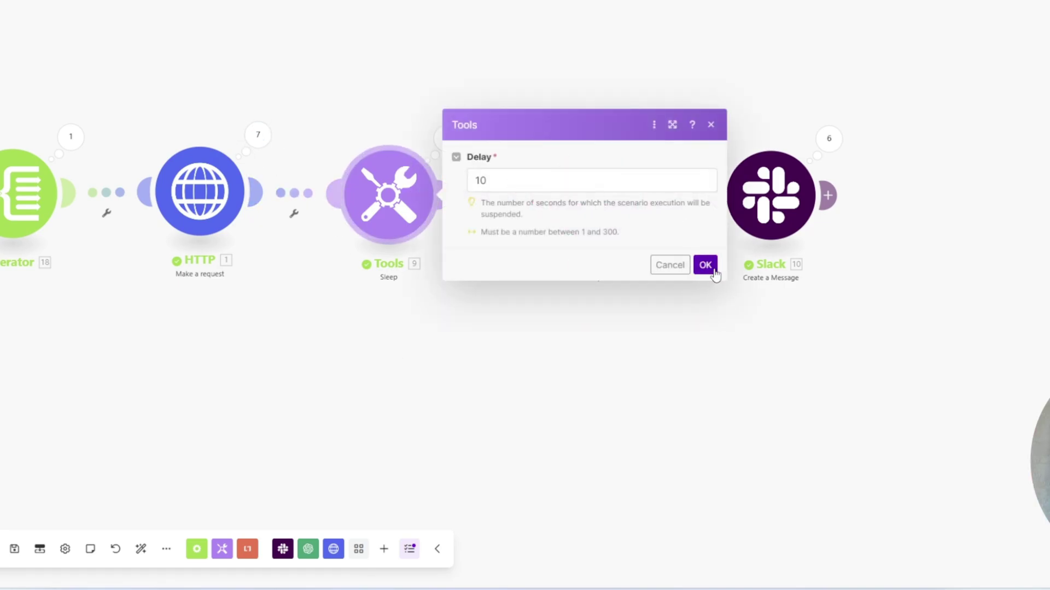
{"action": "left_click", "coordinate": [704, 265]}
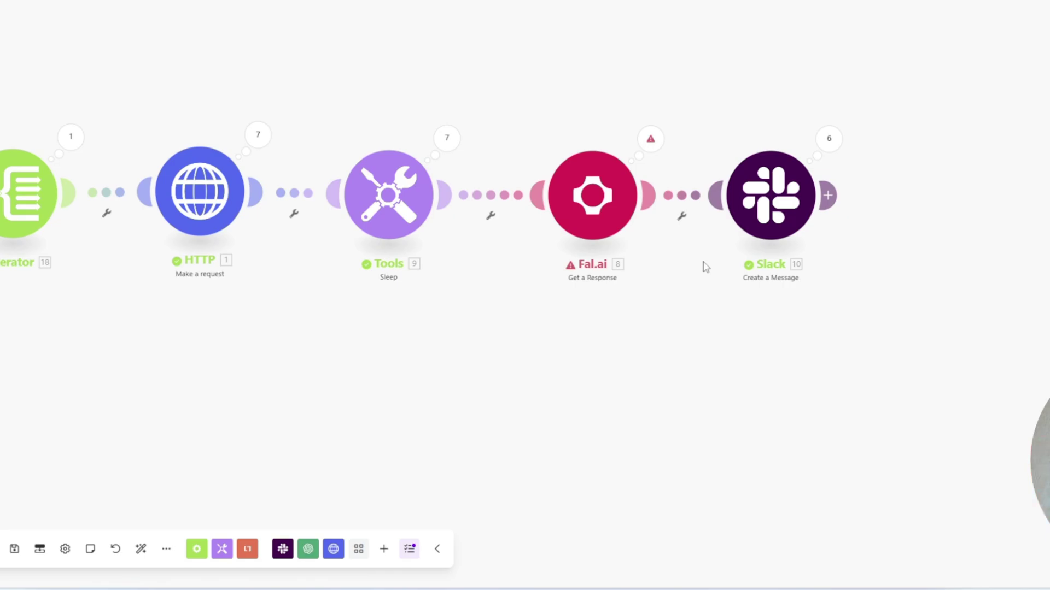
{"action": "left_click", "coordinate": [631, 191]}
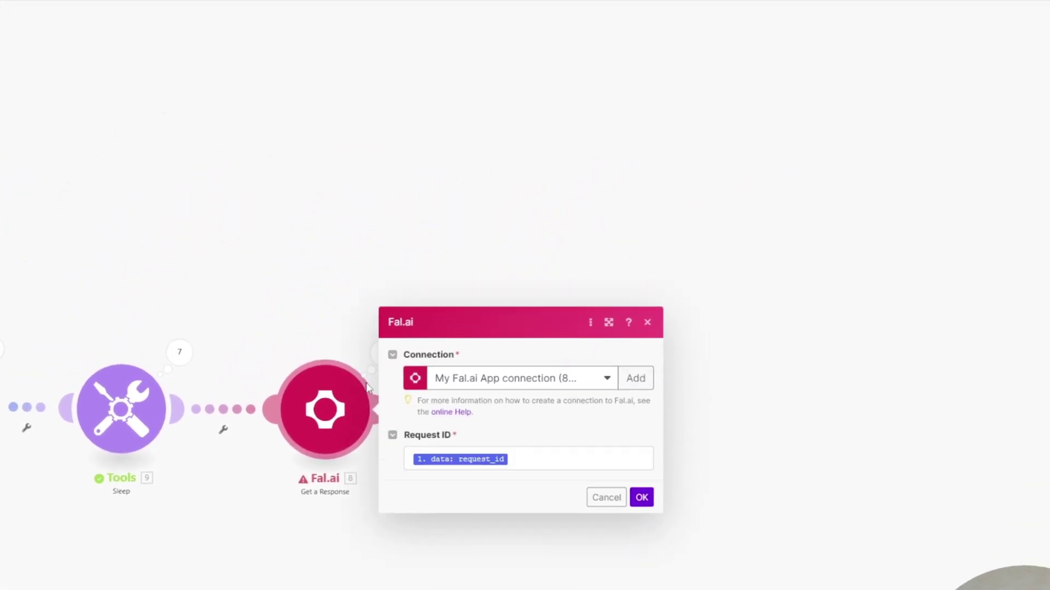
{"action": "key", "text": "Escape"}
In the Fal.ai results, expand Operation 6's Images output and highlight its 1280×720 image URL
{"action": "left_click", "coordinate": [382, 350]}
{"action": "left_click", "coordinate": [492, 262]}
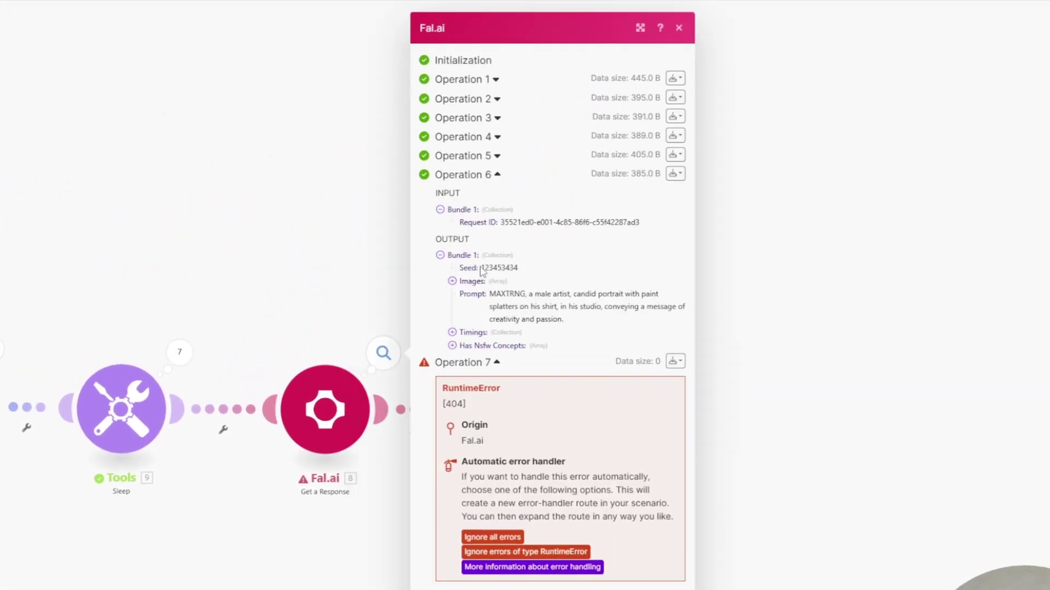
{"action": "left_click", "coordinate": [474, 282]}
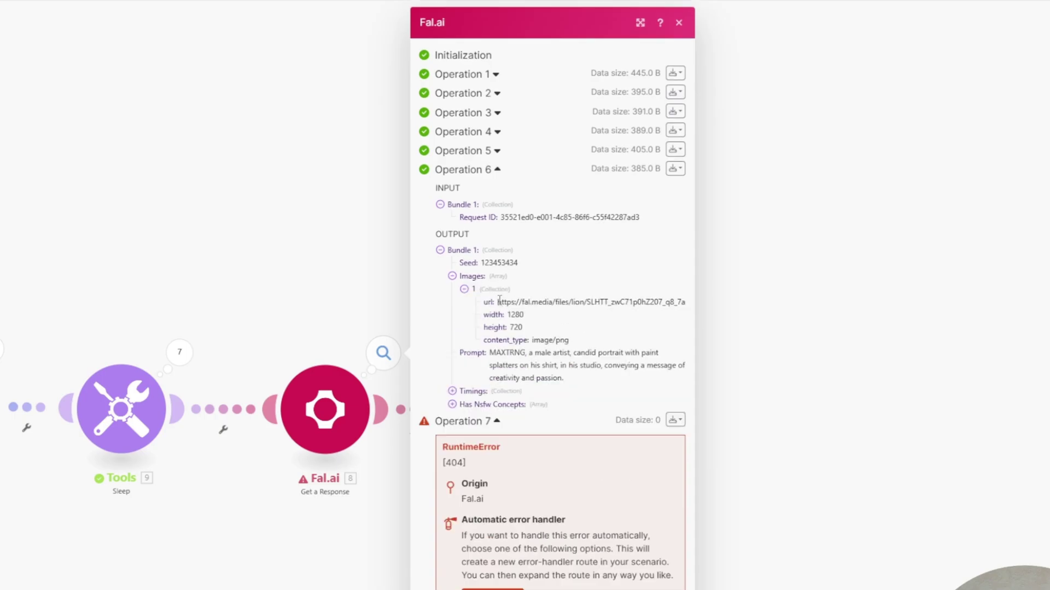
{"action": "left_click_drag", "start_coordinate": [498, 301], "coordinate": [694, 309]}
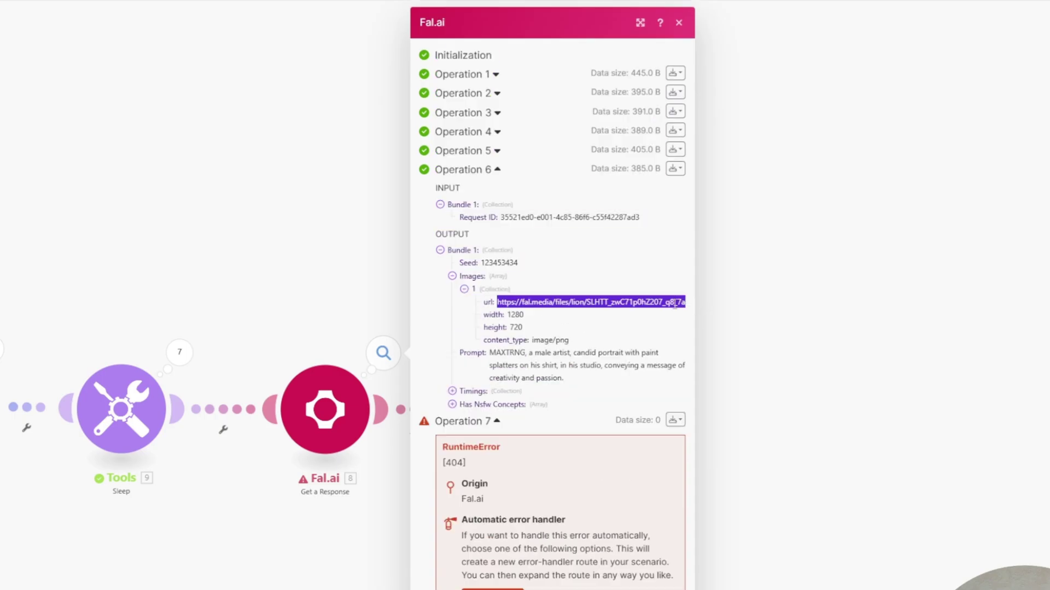
Close the Fal.ai results, review the Slack message step's settings, and pan to earlier modules
{"action": "left_click", "coordinate": [339, 304]}
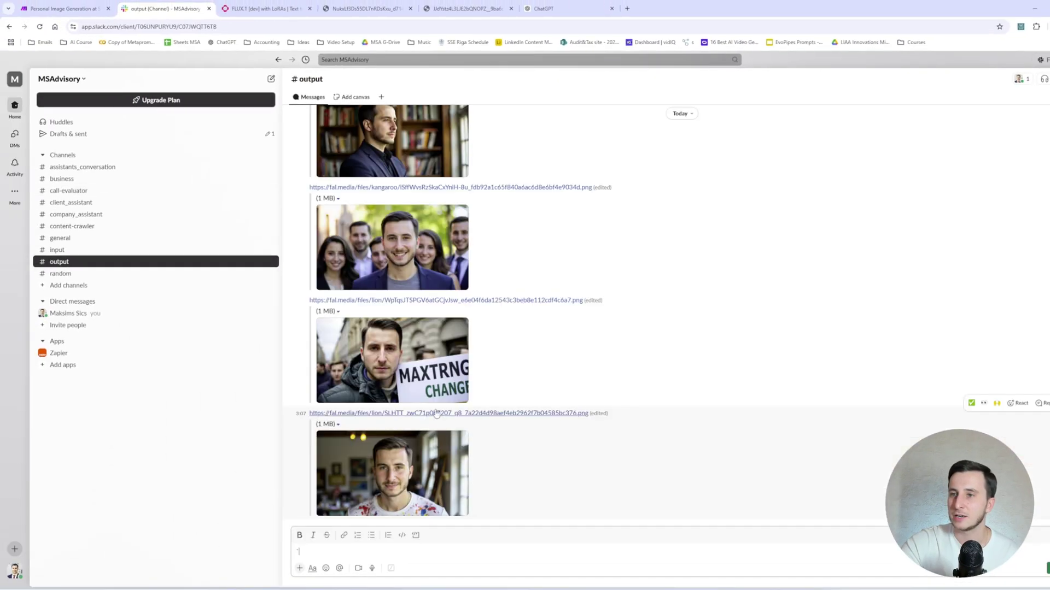
{"action": "scroll", "coordinate": [436, 414], "scroll_direction": "up", "scroll_amount": 2}
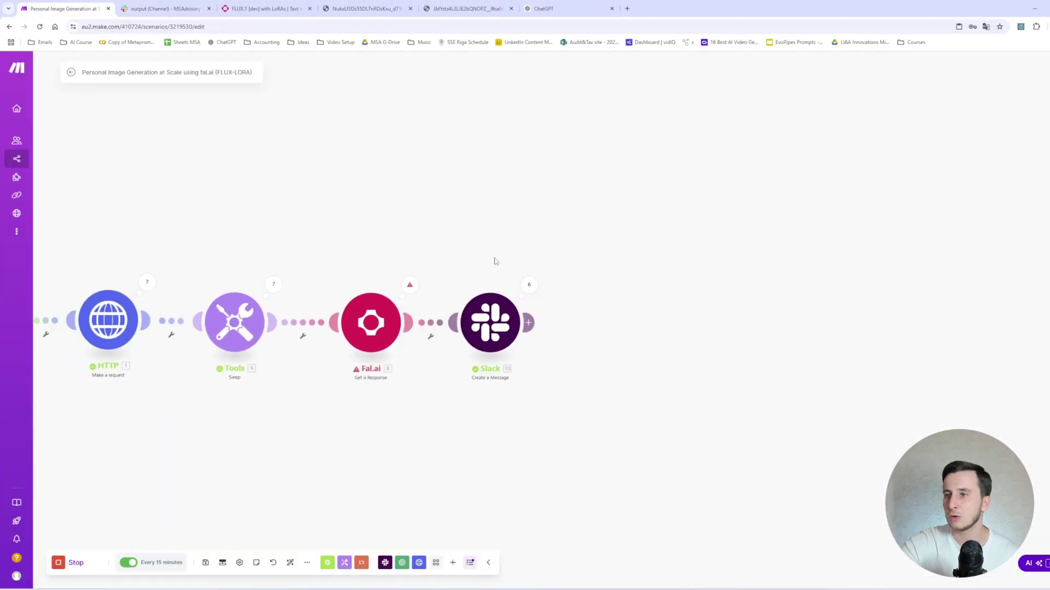
{"action": "left_click", "coordinate": [528, 285]}
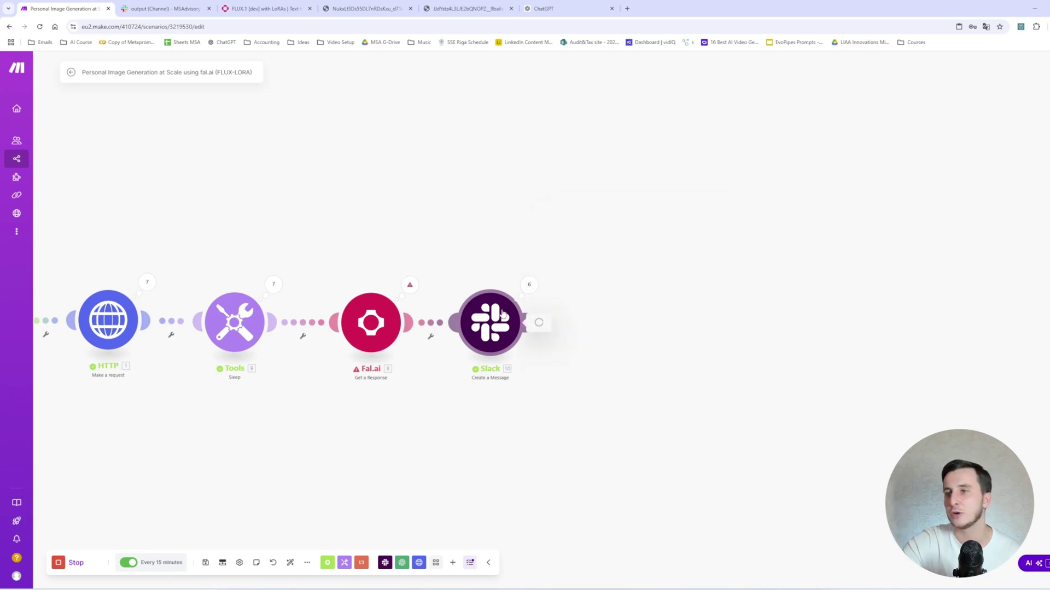
{"action": "left_click", "coordinate": [503, 315]}
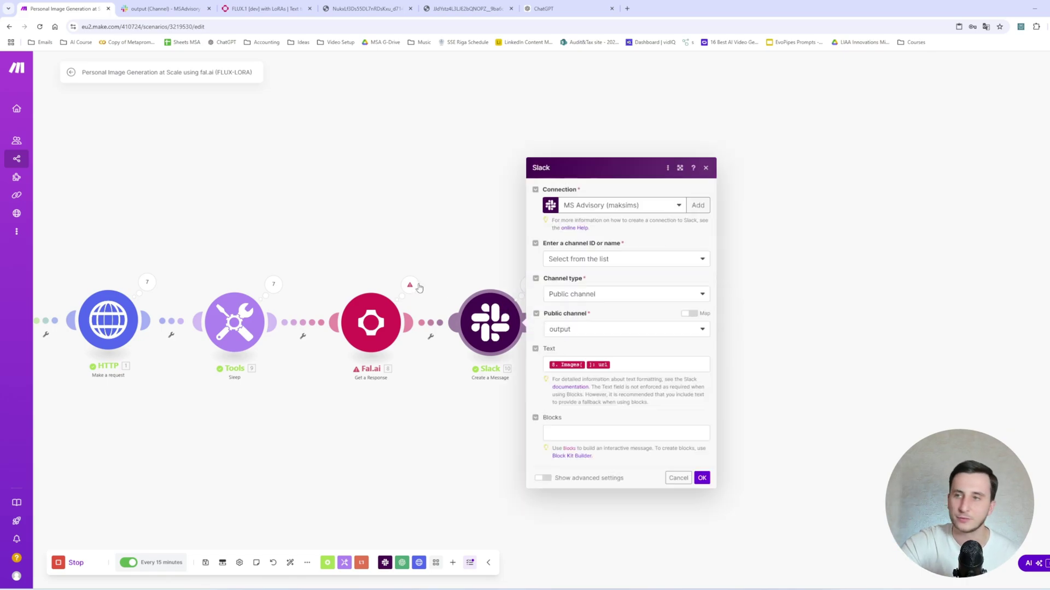
{"action": "left_click", "coordinate": [372, 213]}
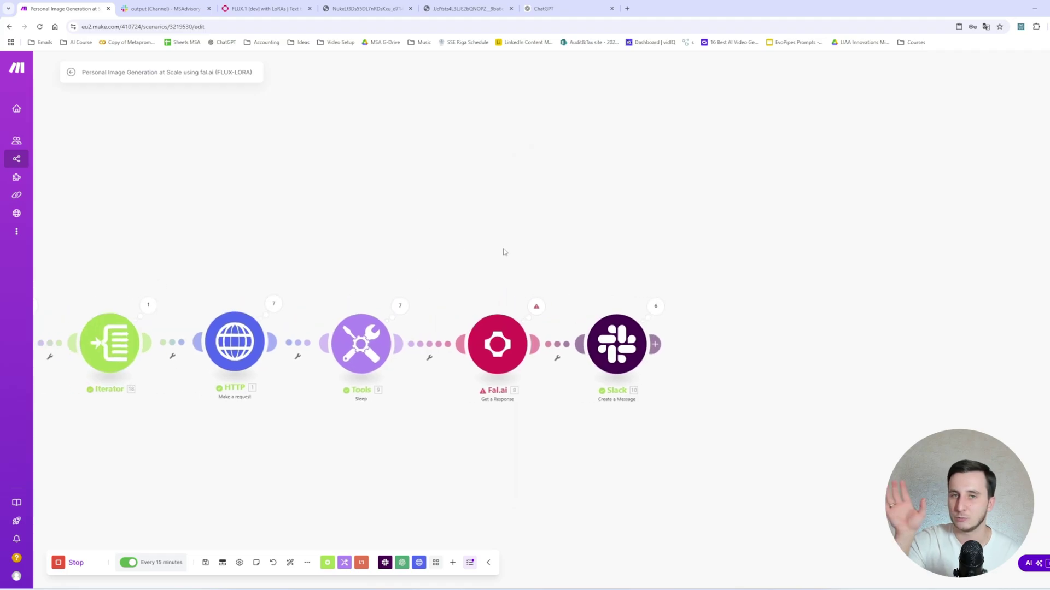
{"action": "left_click_drag", "start_coordinate": [457, 251], "coordinate": [590, 232]}
In Slack #output, view a generated portrait full size and close the viewer
{"action": "left_click", "coordinate": [159, 8]}
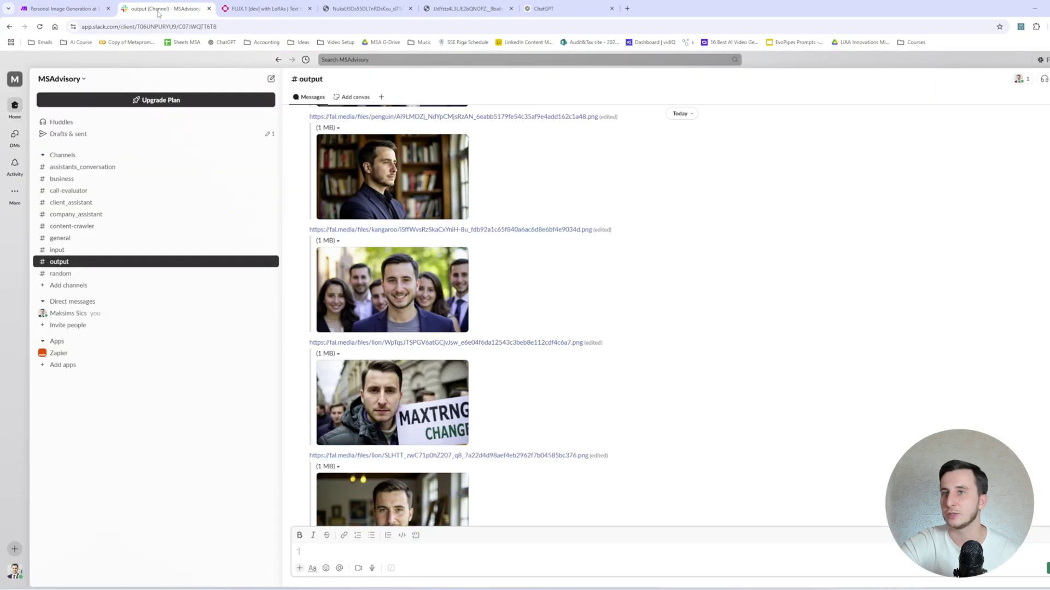
{"action": "left_click", "coordinate": [430, 292]}
{"action": "right_click", "coordinate": [675, 245]}
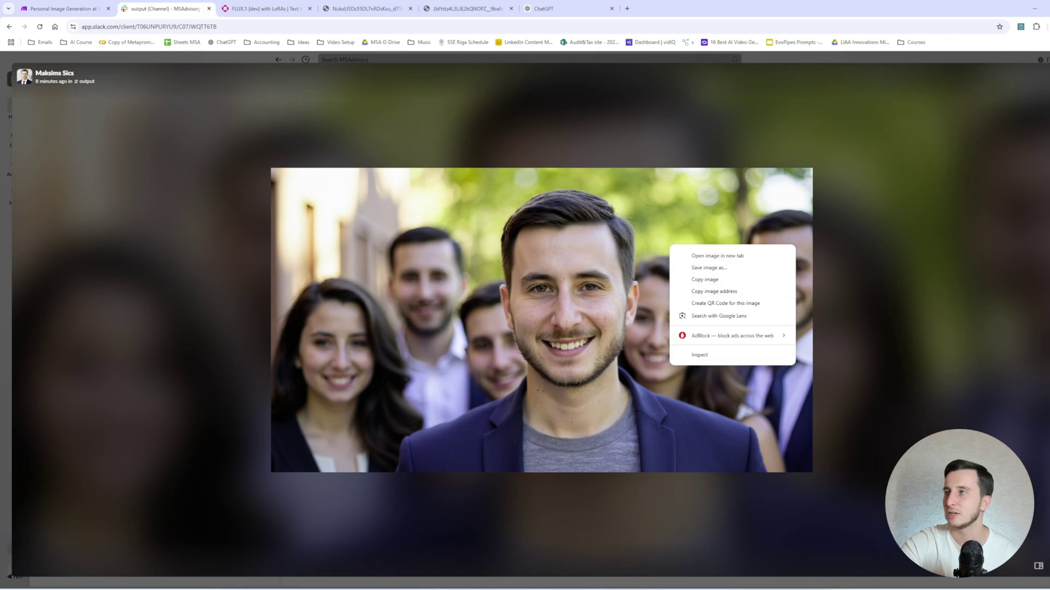
{"action": "key", "text": "Escape"}
{"action": "key", "text": "Escape"}
{"action": "left_click", "coordinate": [65, 9]}
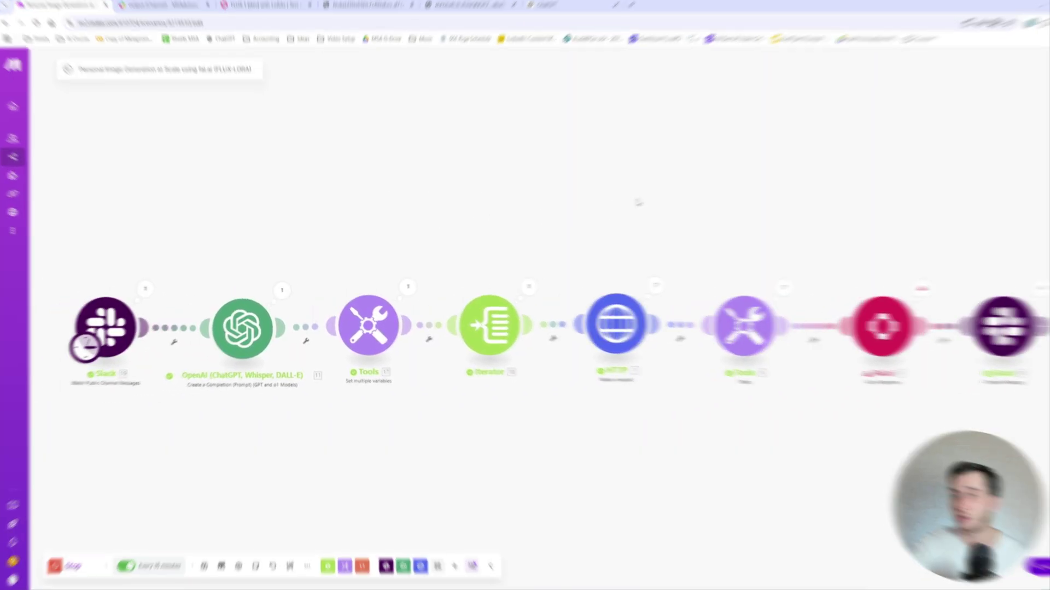